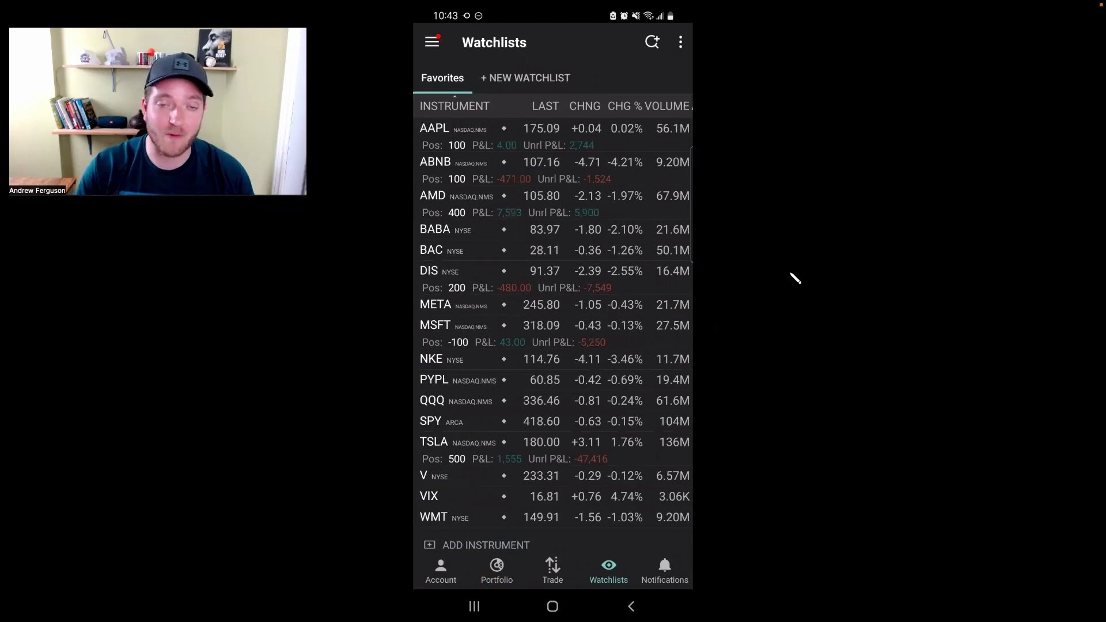
mouse_move(633, 81)
left_mouse_down()
mouse_move(817, 86)
mouse_move(787, 132)
left_mouse_up()
left_click_drag(790, 151, 788, 160)
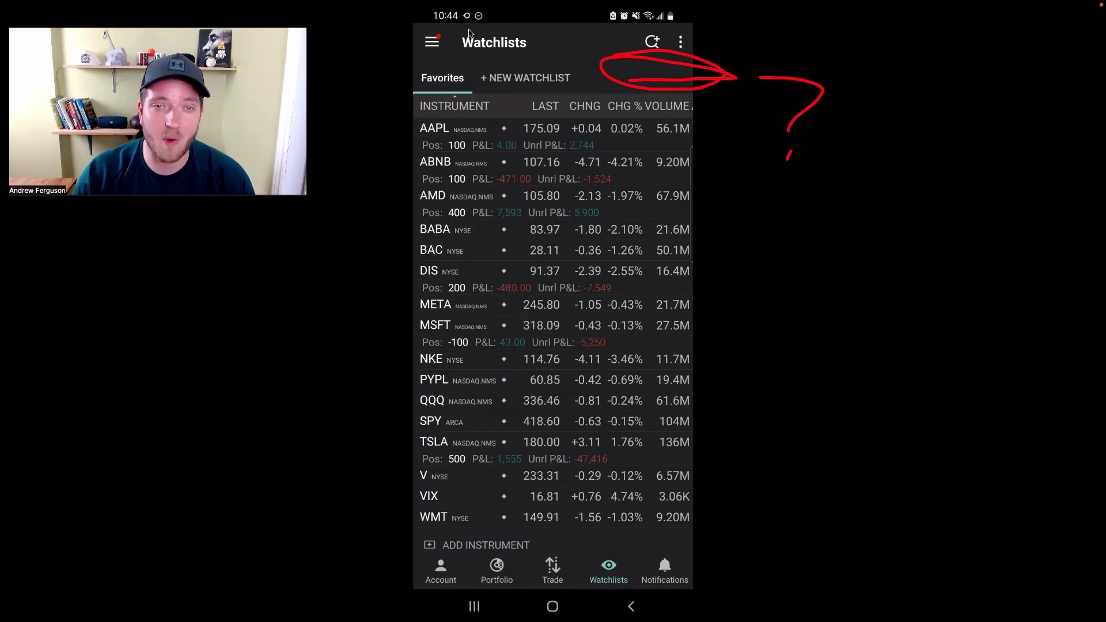
Step: Open the Configuration settings and examine the Application theme option in the Application section
mouse_move(469, 32)
left_mouse_down()
mouse_move(426, 53)
mouse_move(467, 30)
left_mouse_up()
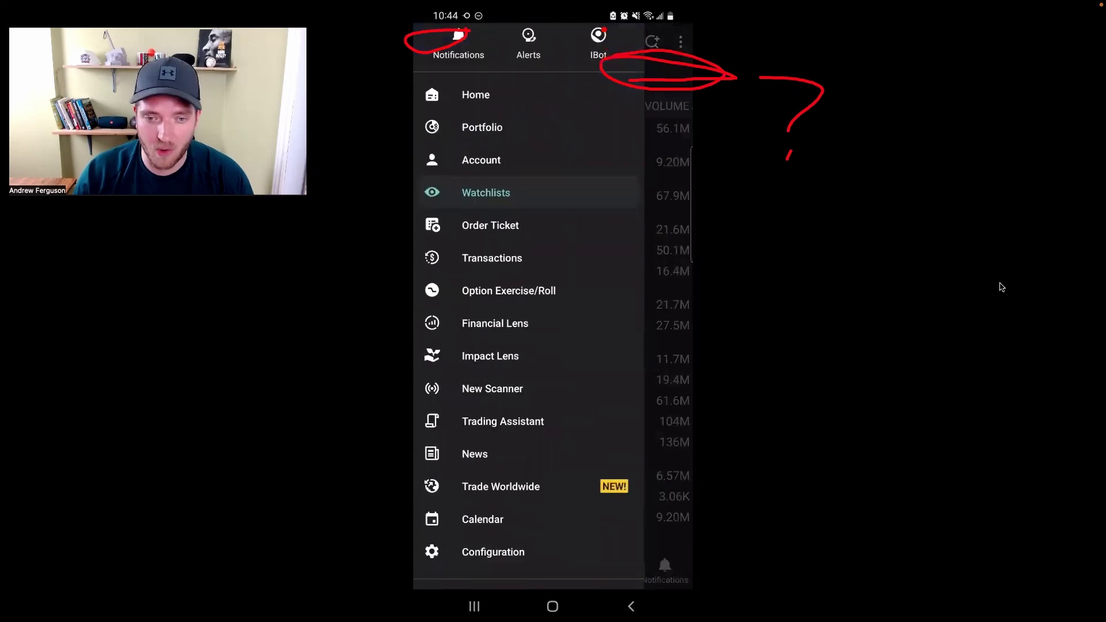
left_click_drag(626, 190, 516, 192)
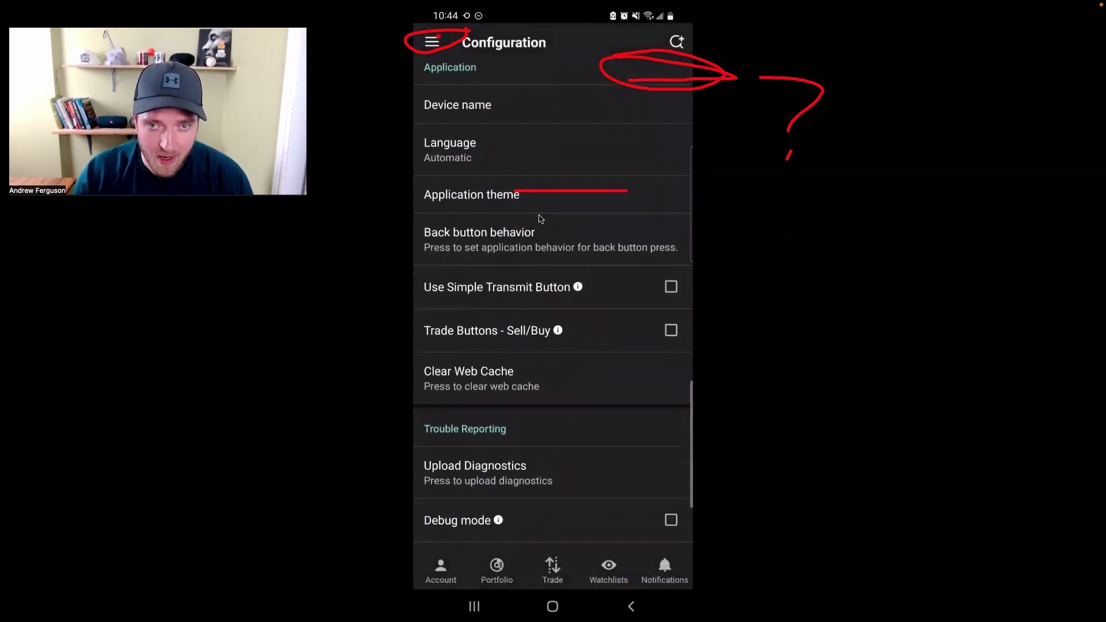
mouse_move(534, 202)
left_mouse_down()
mouse_move(530, 183)
mouse_move(387, 193)
mouse_move(508, 182)
left_mouse_up()
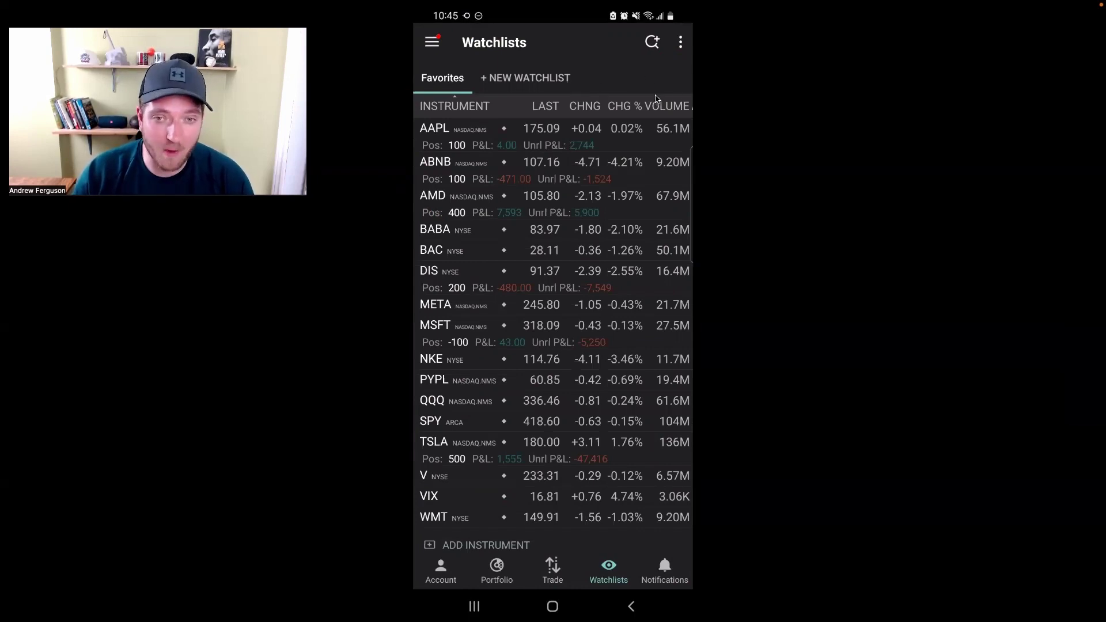
Step: Add the US Movers scanner from the Browse Lists library to the watchlist tabs and return to the watchlists
left_click_drag(621, 139, 672, 63)
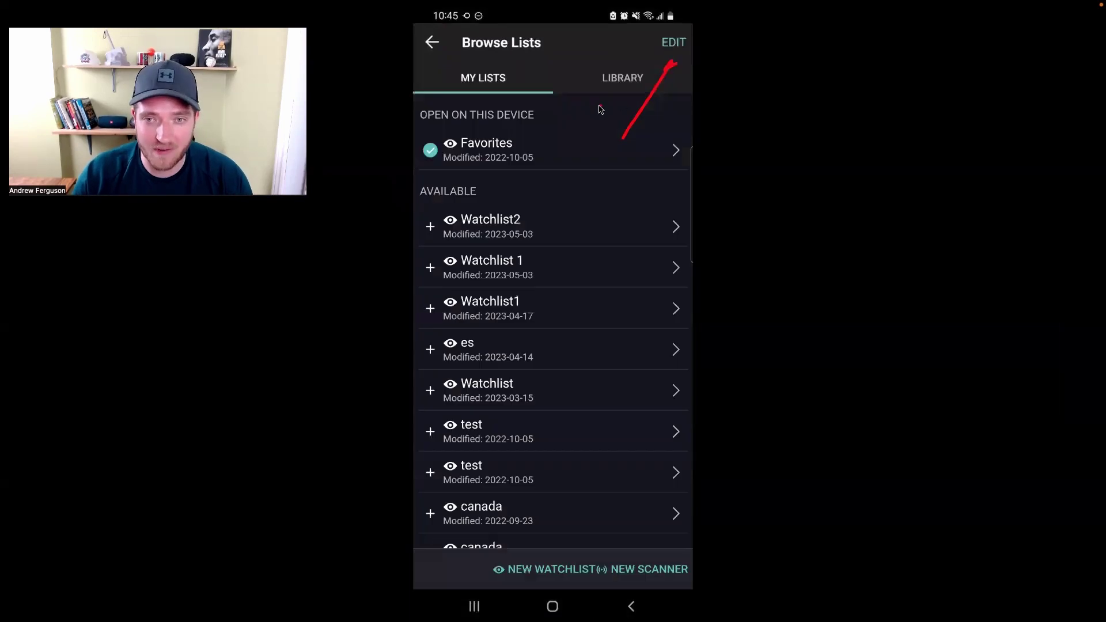
mouse_move(599, 107)
left_mouse_down()
mouse_move(623, 68)
mouse_move(627, 105)
left_mouse_up()
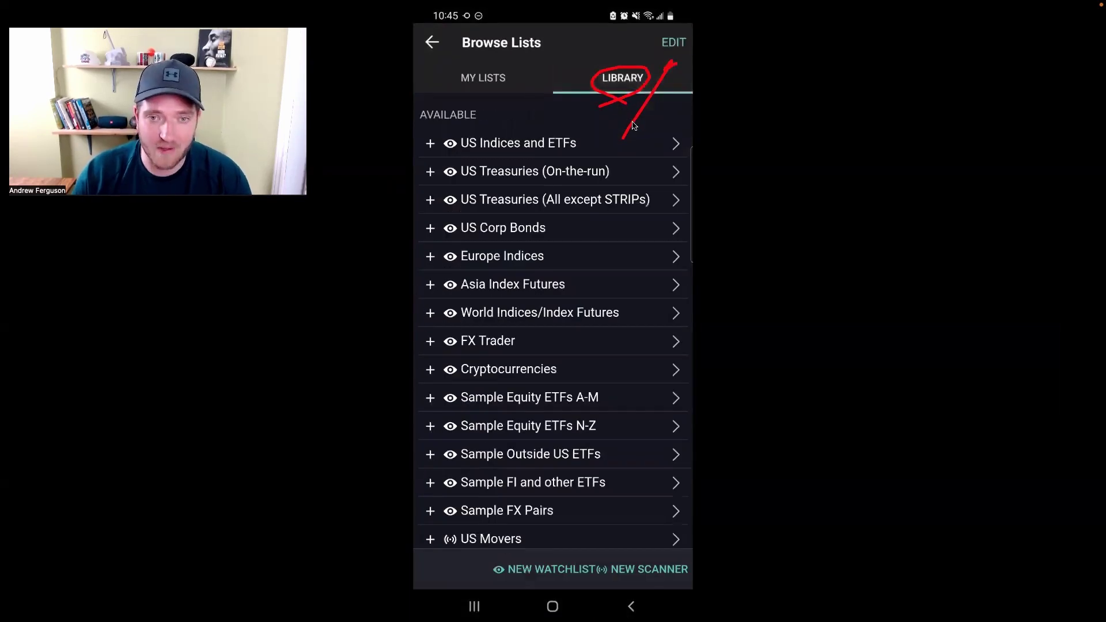
left_click_drag(514, 153, 575, 153)
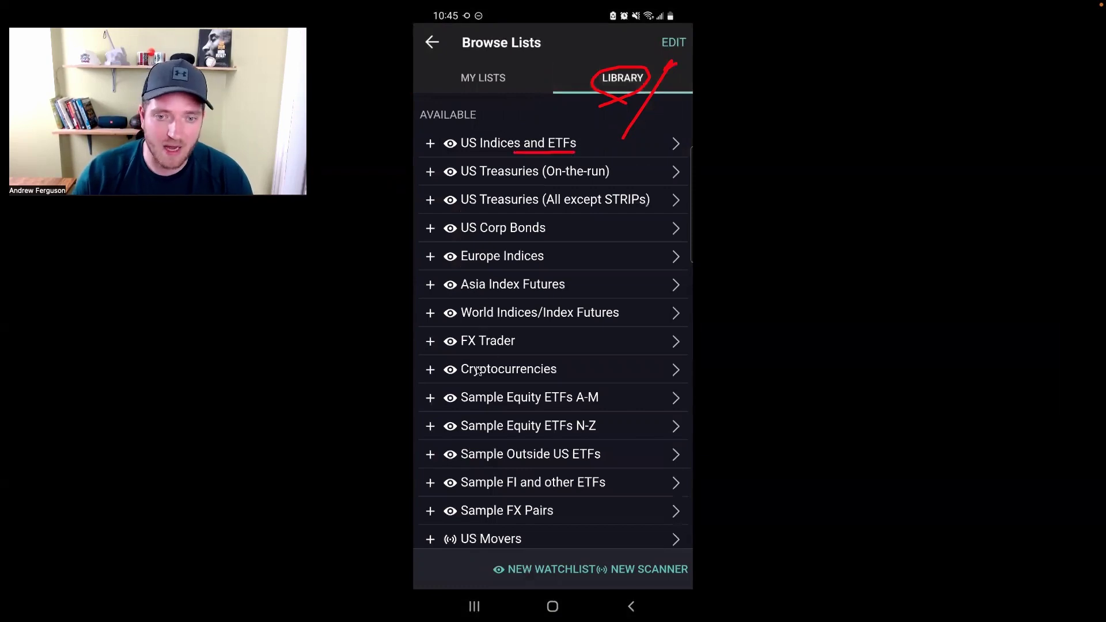
left_click_drag(459, 381, 545, 382)
scroll(504, 468, "down", 3)
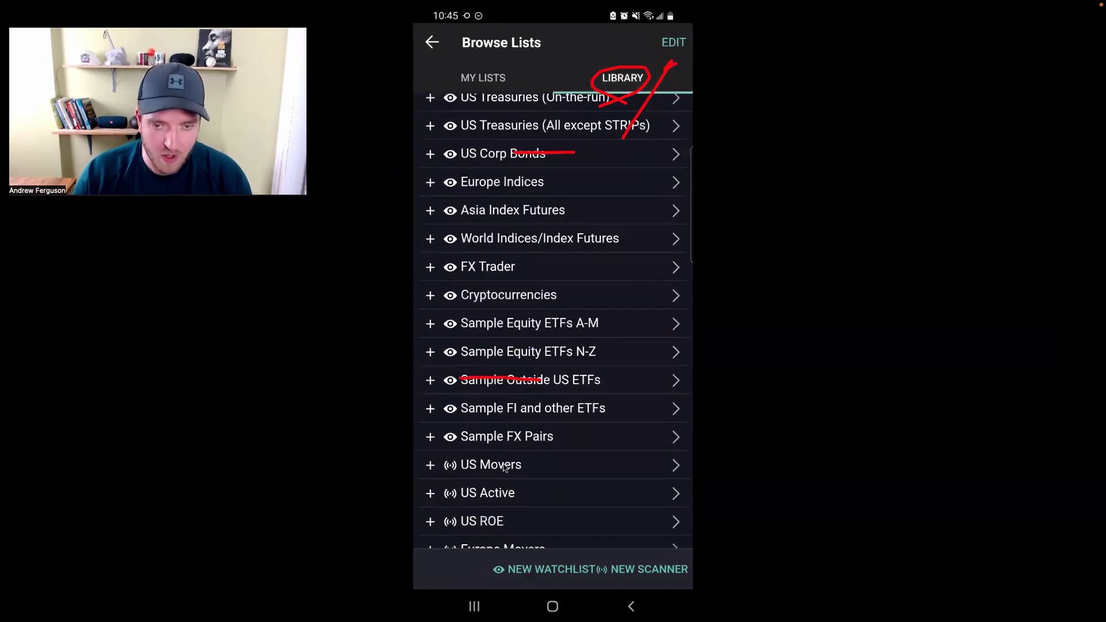
mouse_move(532, 459)
left_mouse_down()
mouse_move(452, 440)
mouse_move(519, 458)
left_mouse_up()
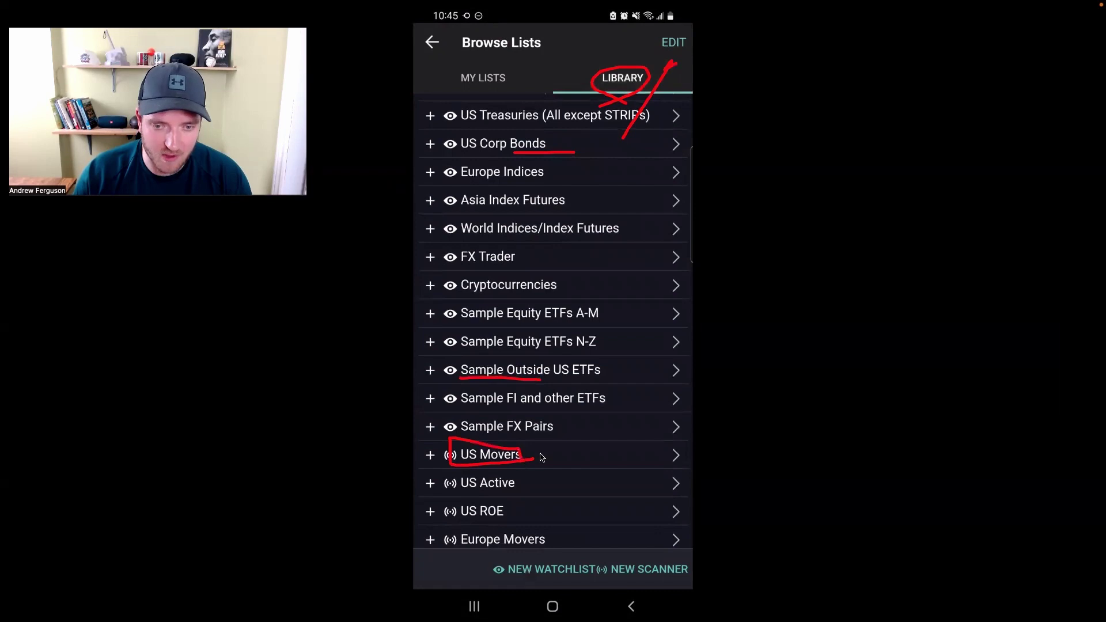
left_click_drag(438, 448, 434, 455)
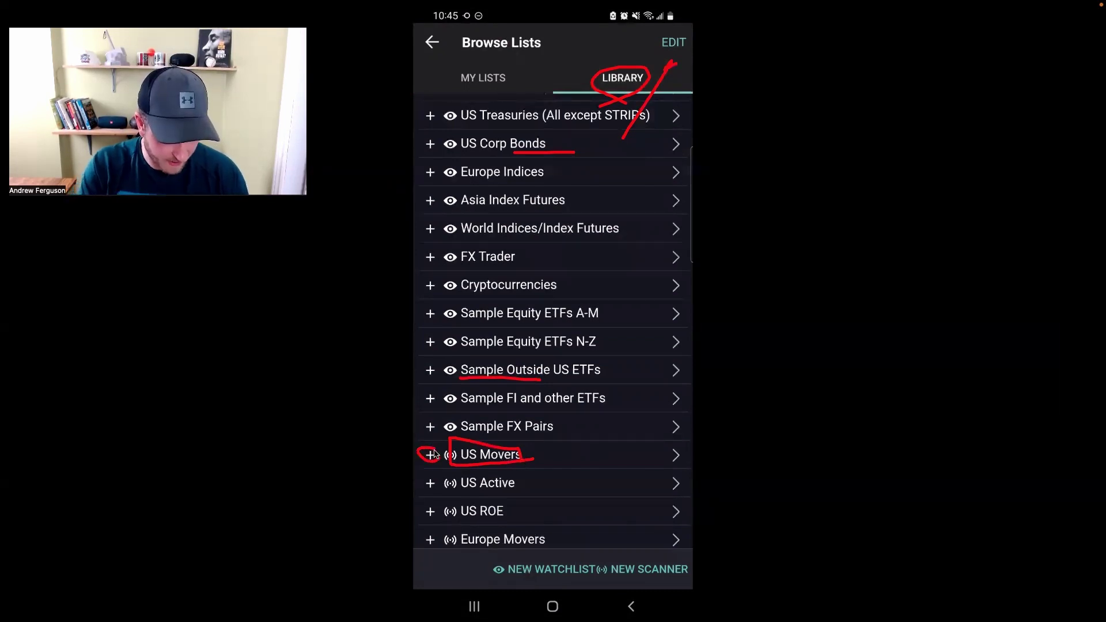
left_click(434, 454)
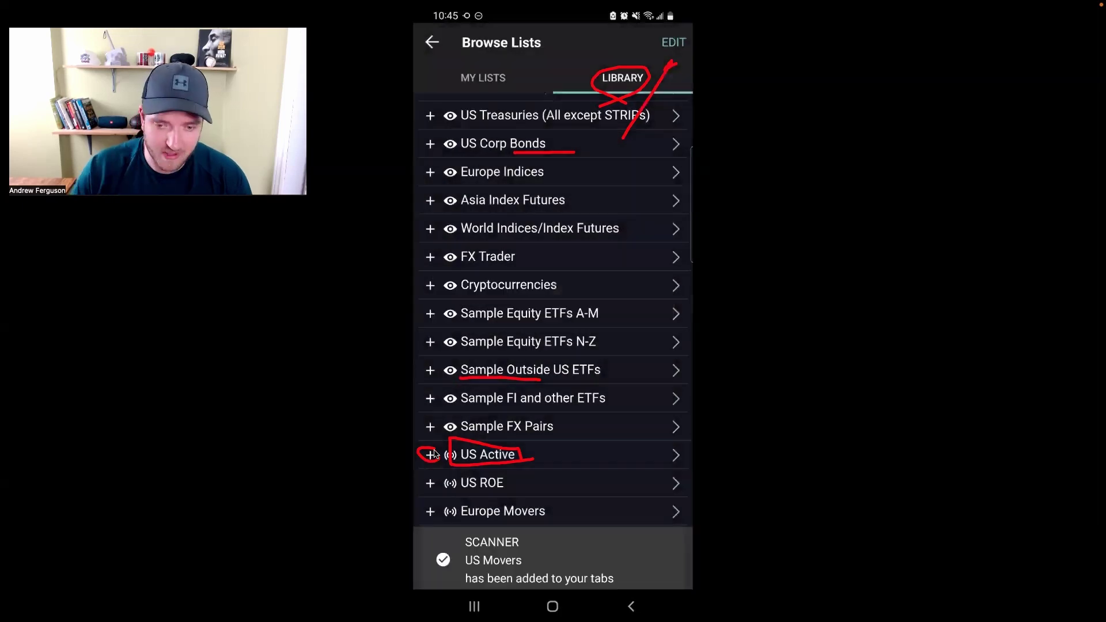
left_click_drag(764, 502, 652, 533)
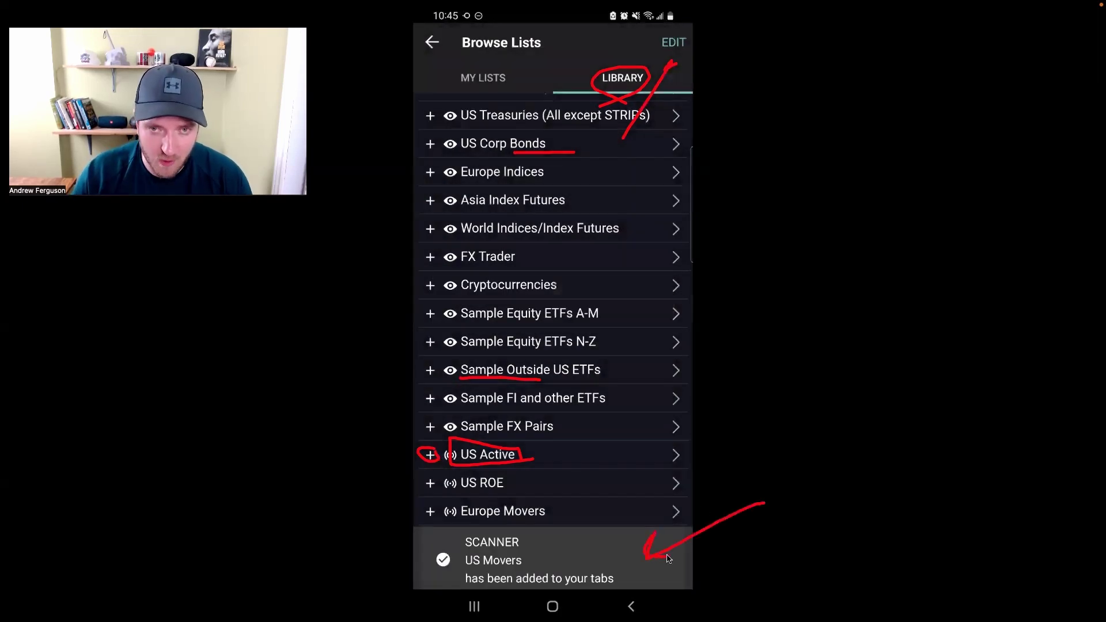
mouse_move(440, 90)
left_mouse_down()
mouse_move(426, 34)
mouse_move(438, 56)
left_mouse_up()
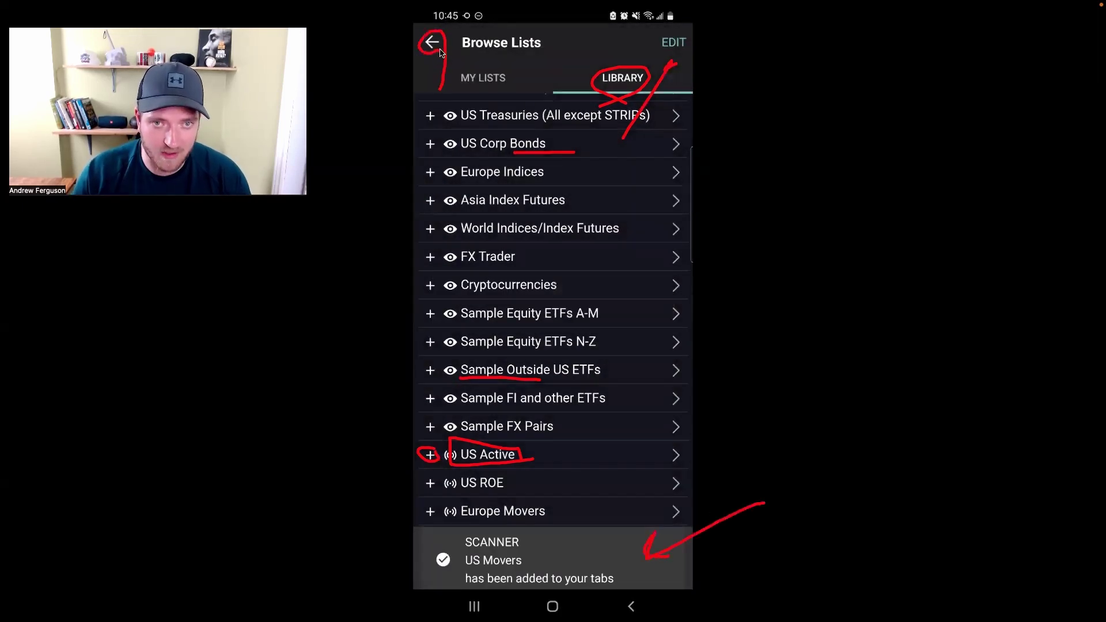
left_click(436, 54)
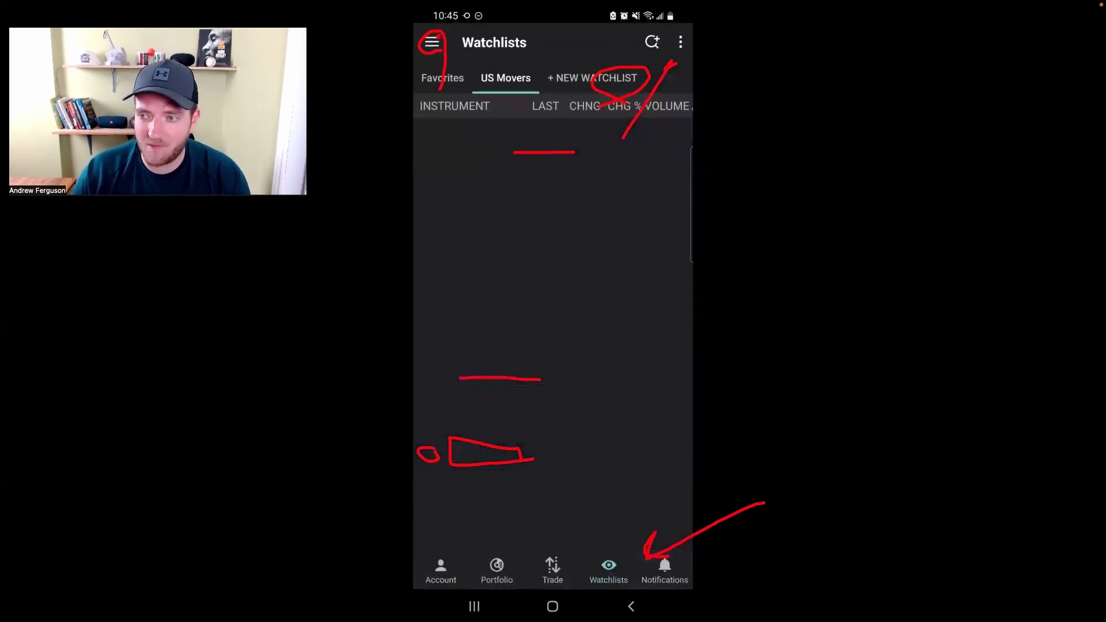
Step: Sort the US Movers list by percentage change
left_click(1086, 363)
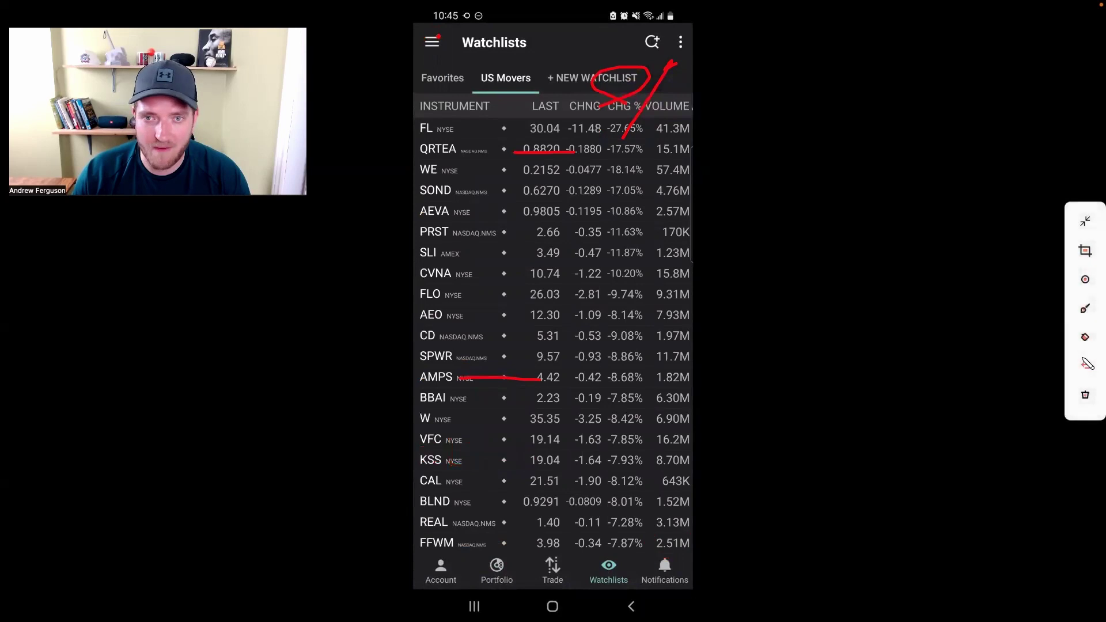
left_click_drag(473, 91, 541, 93)
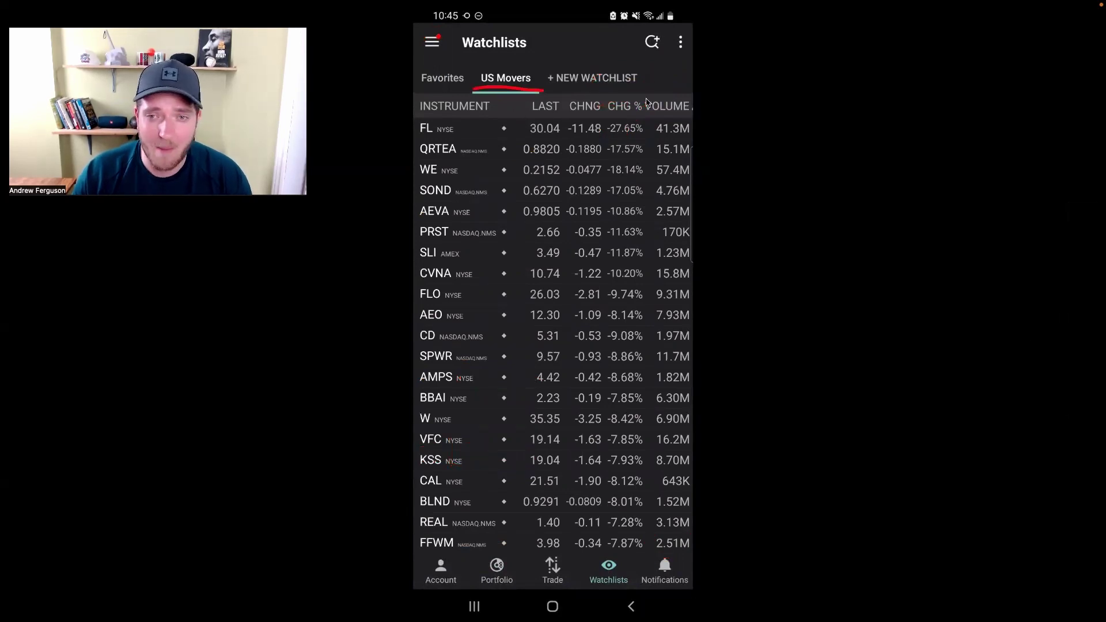
mouse_move(649, 99)
left_mouse_down()
mouse_move(625, 98)
mouse_move(606, 129)
mouse_move(606, 403)
mouse_move(640, 405)
mouse_move(649, 123)
left_mouse_up()
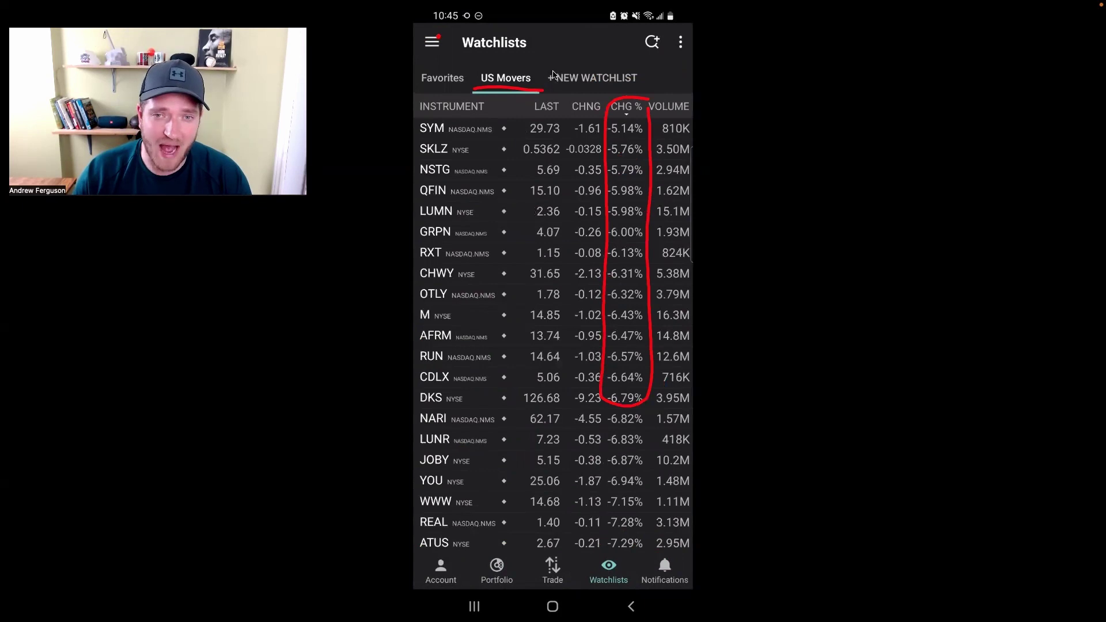
Step: Remove the US Movers scanner from the watchlist tabs and save the changes
mouse_move(554, 70)
left_mouse_down()
mouse_move(478, 79)
mouse_move(638, 77)
mouse_move(663, 61)
left_mouse_up()
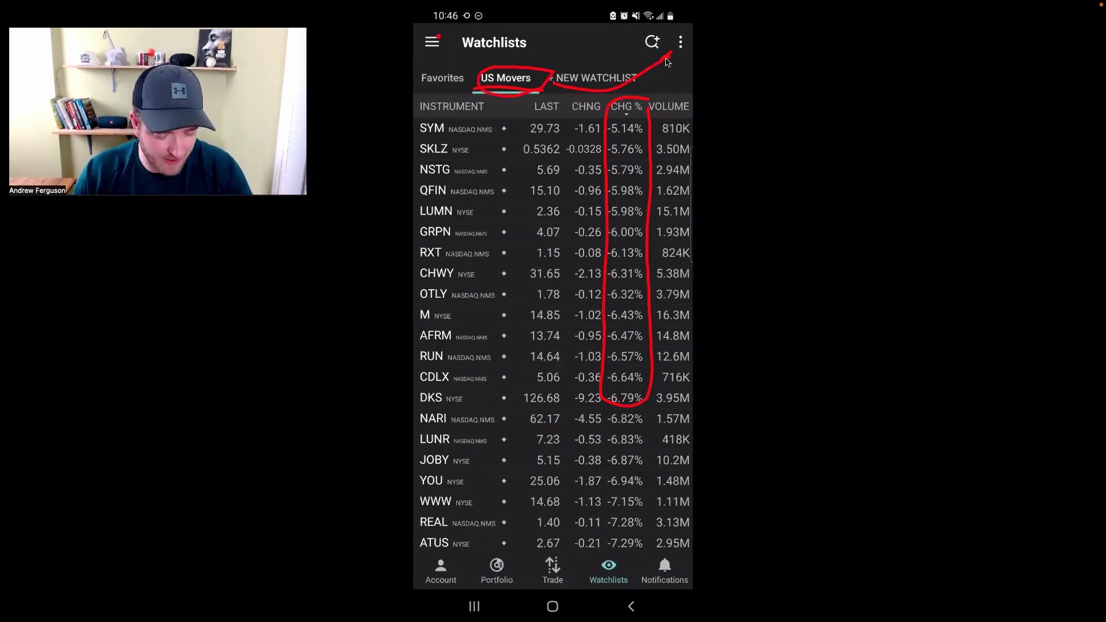
left_click(680, 42)
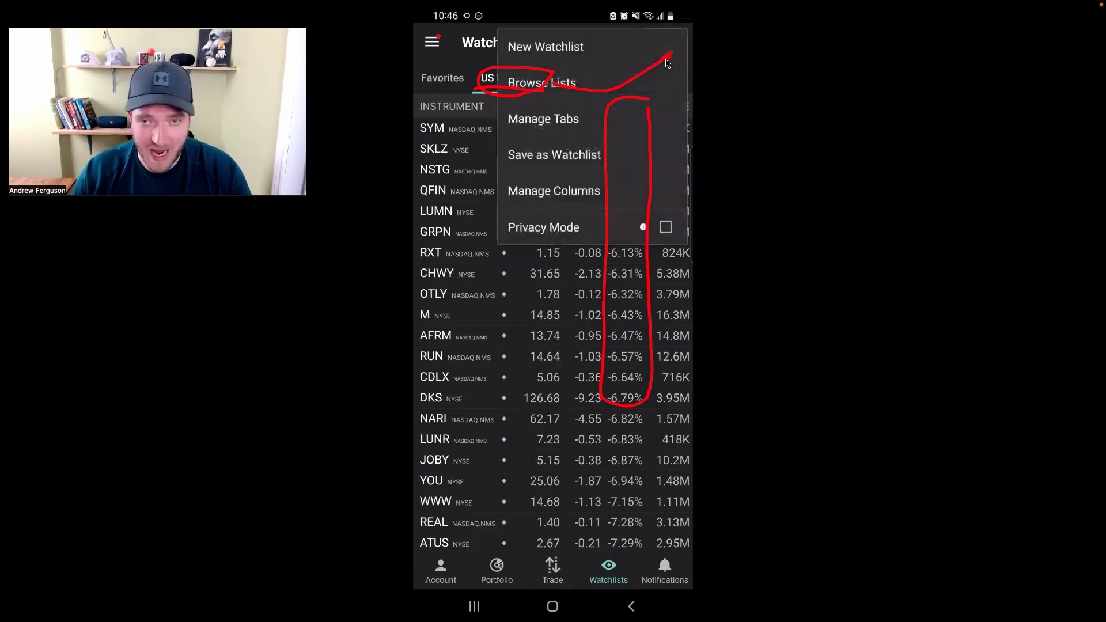
mouse_move(452, 112)
left_mouse_down()
mouse_move(462, 127)
mouse_move(445, 113)
left_mouse_up()
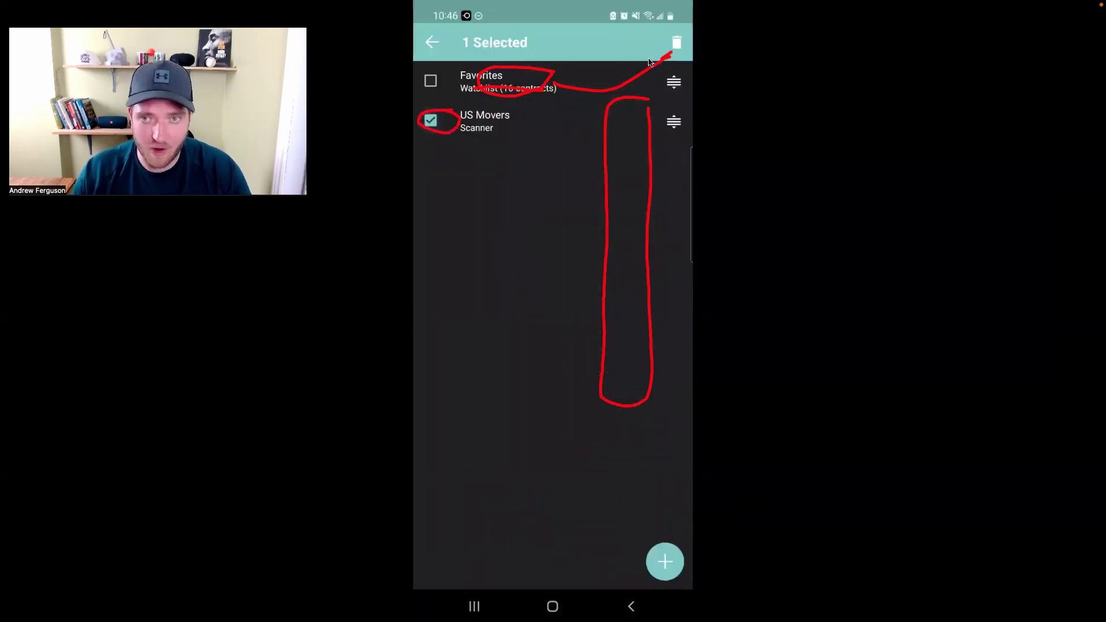
left_click_drag(683, 56, 697, 38)
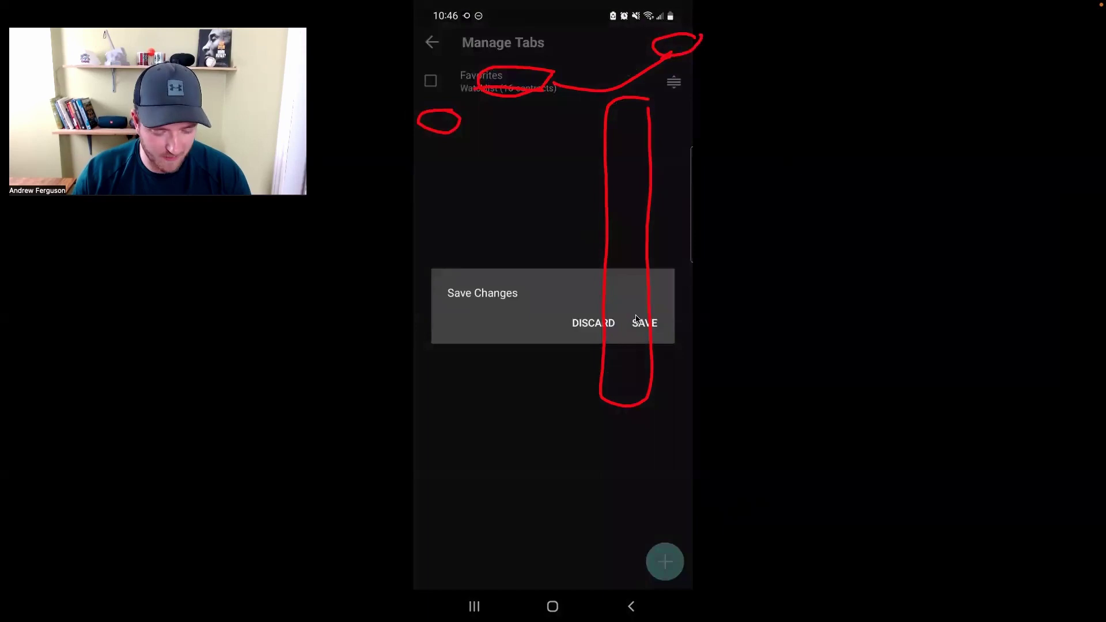
left_click(637, 321)
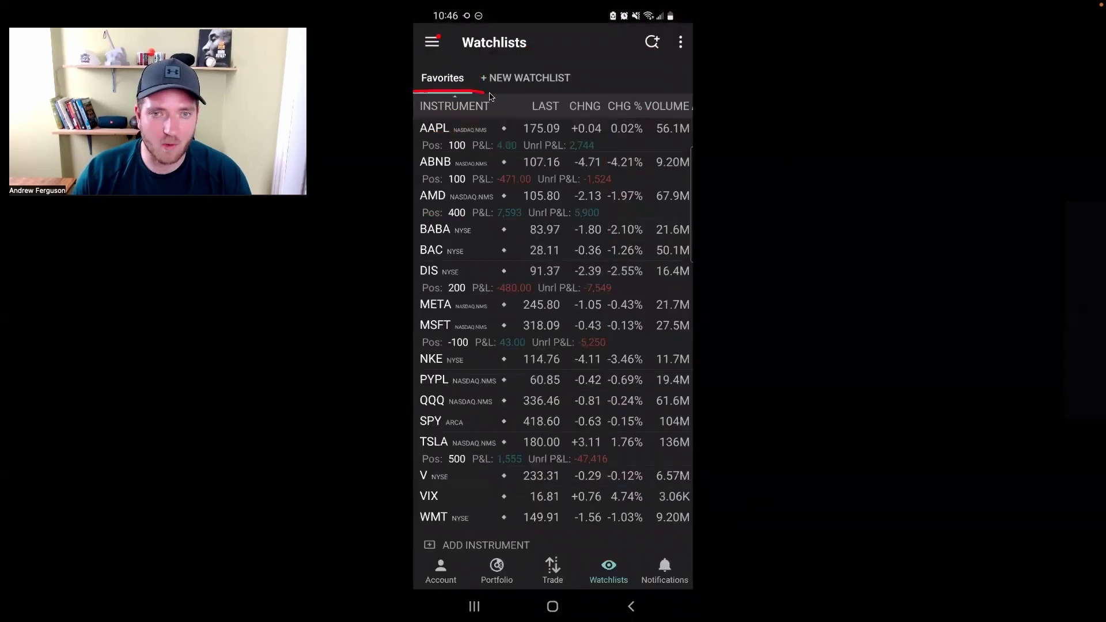
mouse_move(490, 96)
left_mouse_down()
mouse_move(419, 60)
mouse_move(421, 110)
left_mouse_up()
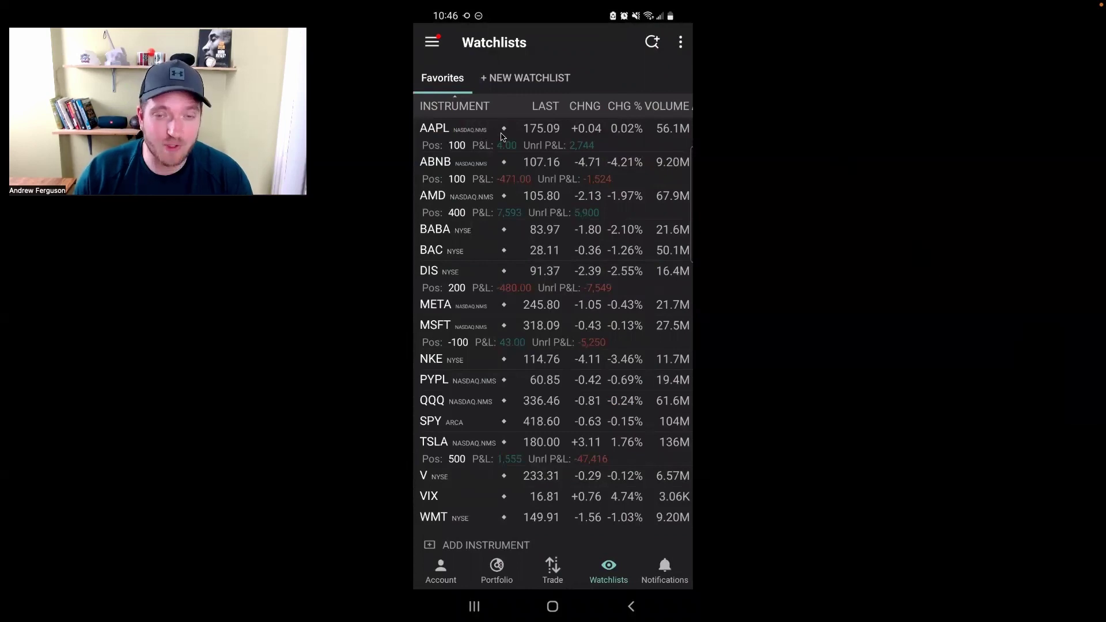
mouse_move(489, 108)
left_mouse_down()
mouse_move(416, 116)
mouse_move(423, 462)
mouse_move(490, 459)
mouse_move(503, 300)
mouse_move(491, 115)
left_mouse_up()
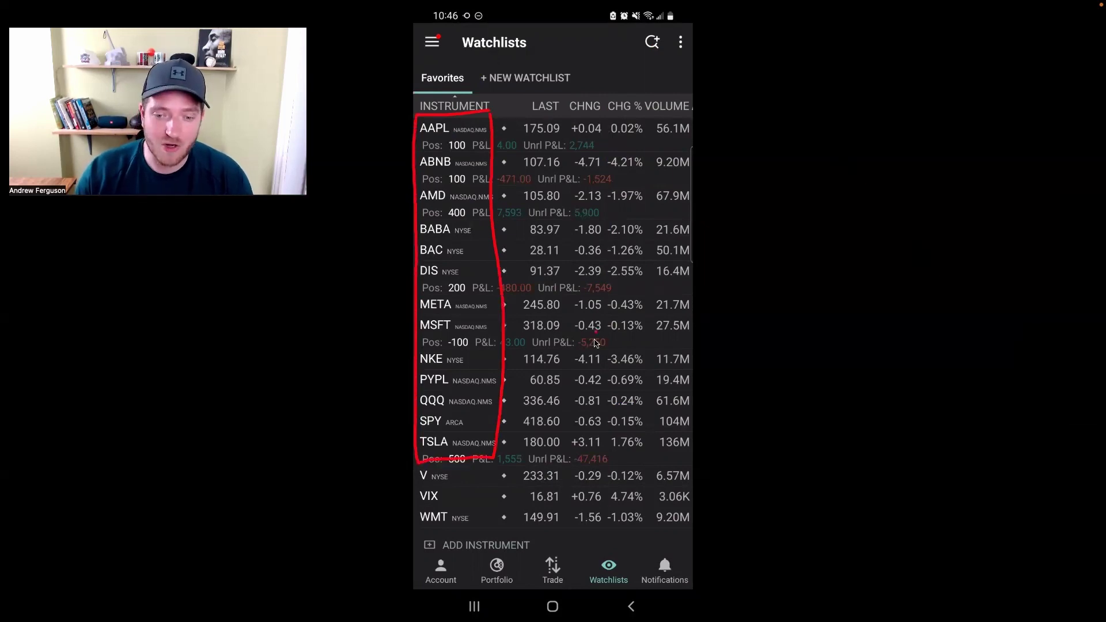
Step: Start an instrument quote search and bring up the quote details for SNAP on NYSE
mouse_move(596, 333)
left_mouse_down()
mouse_move(563, 510)
mouse_move(577, 514)
left_mouse_up()
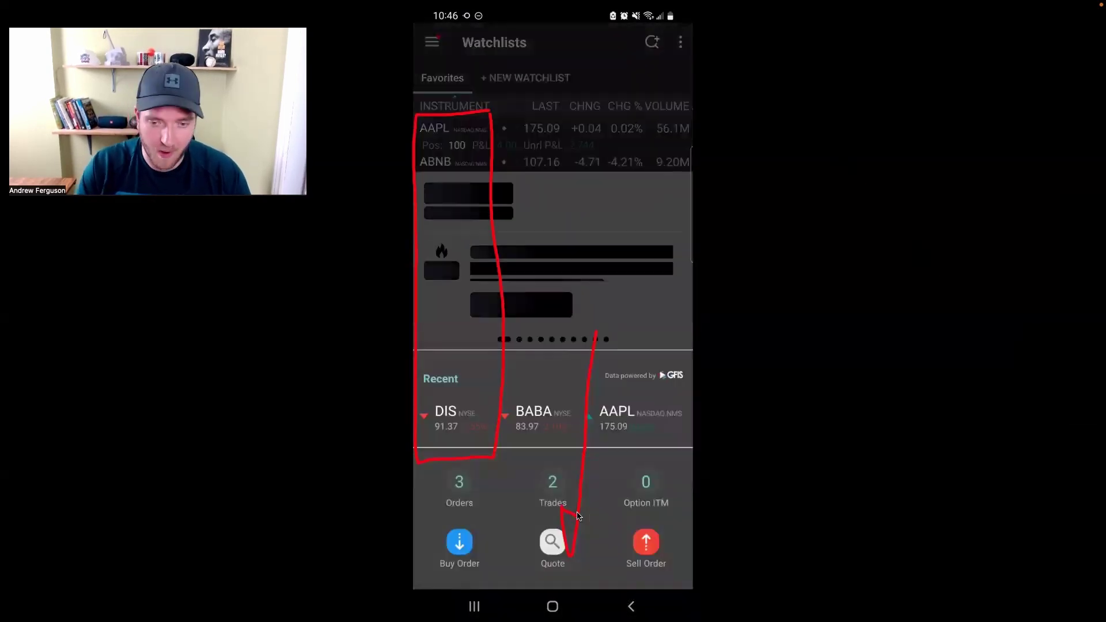
mouse_move(577, 515)
left_mouse_down()
mouse_move(562, 552)
mouse_move(574, 513)
left_mouse_up()
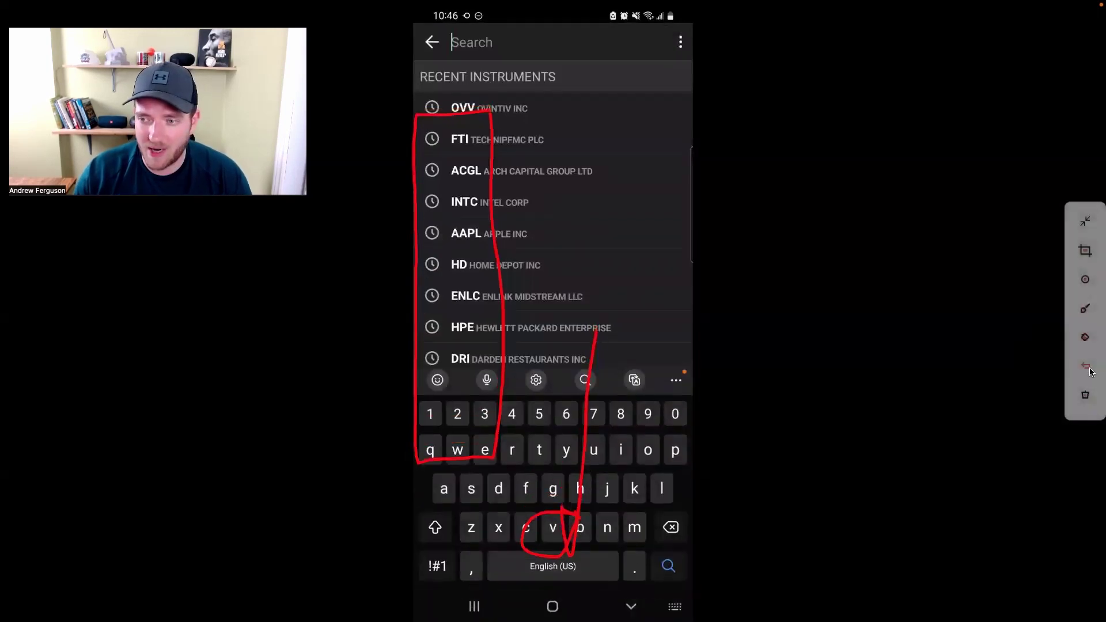
left_click(1086, 397)
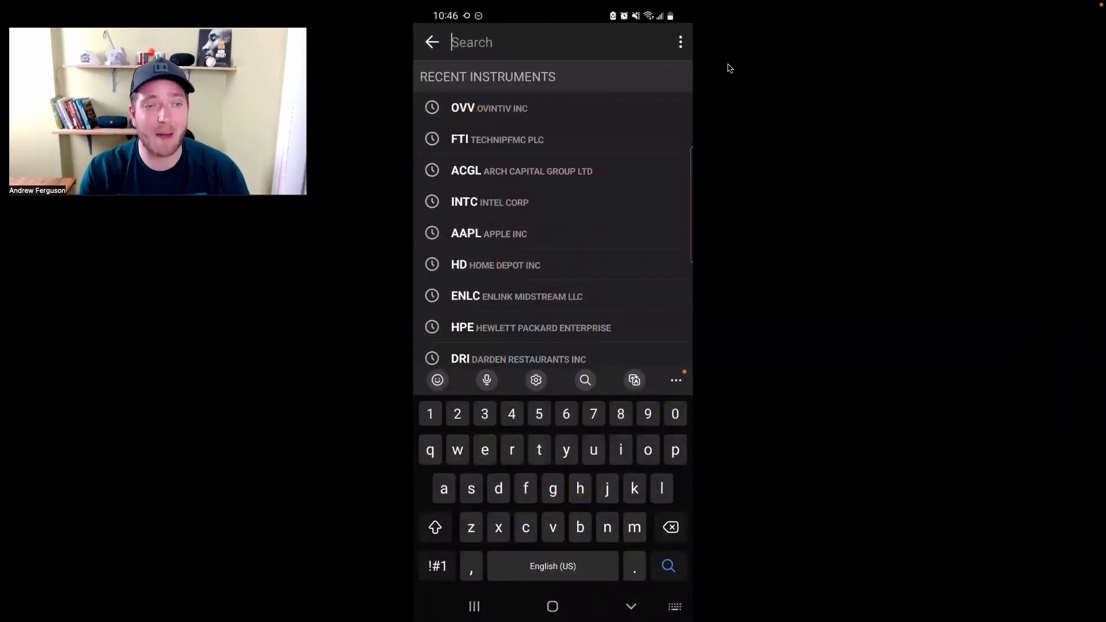
type("snap")
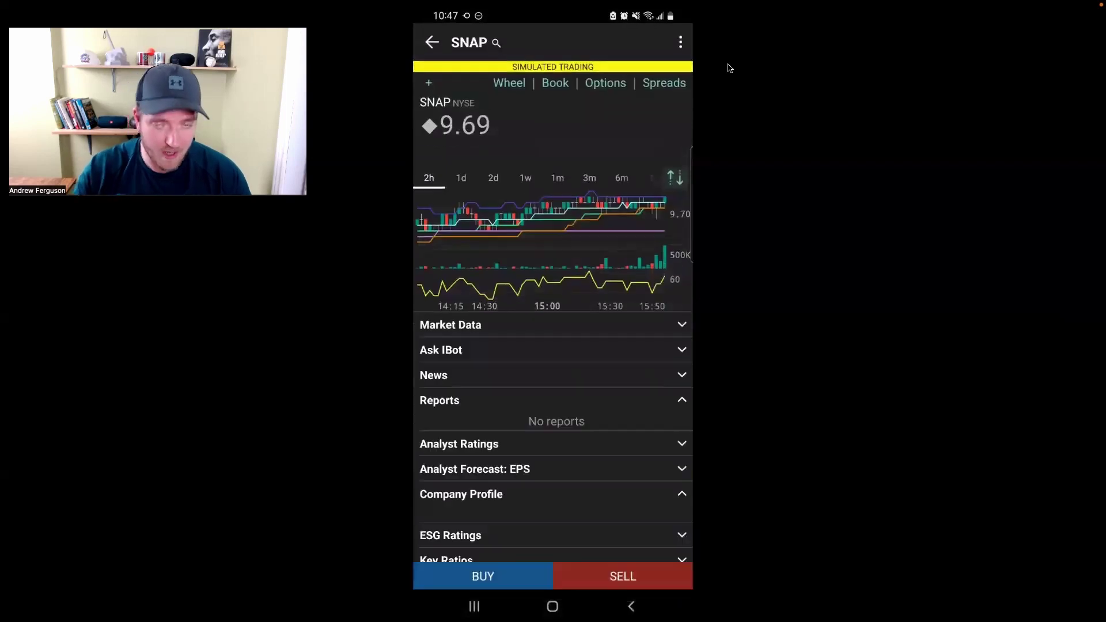
Step: Set the SNAP price chart to the 1y period and show it full screen
mouse_move(541, 541)
left_mouse_down()
mouse_move(457, 550)
mouse_move(564, 553)
mouse_move(547, 591)
mouse_move(723, 544)
mouse_move(565, 550)
left_mouse_up()
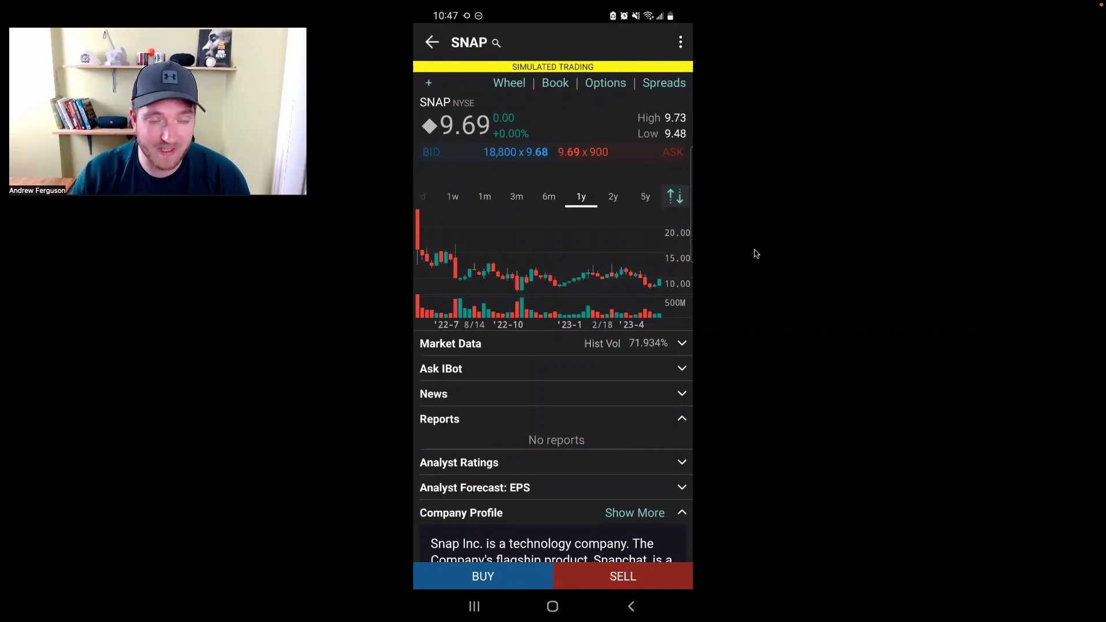
left_click_drag(776, 249, 569, 298)
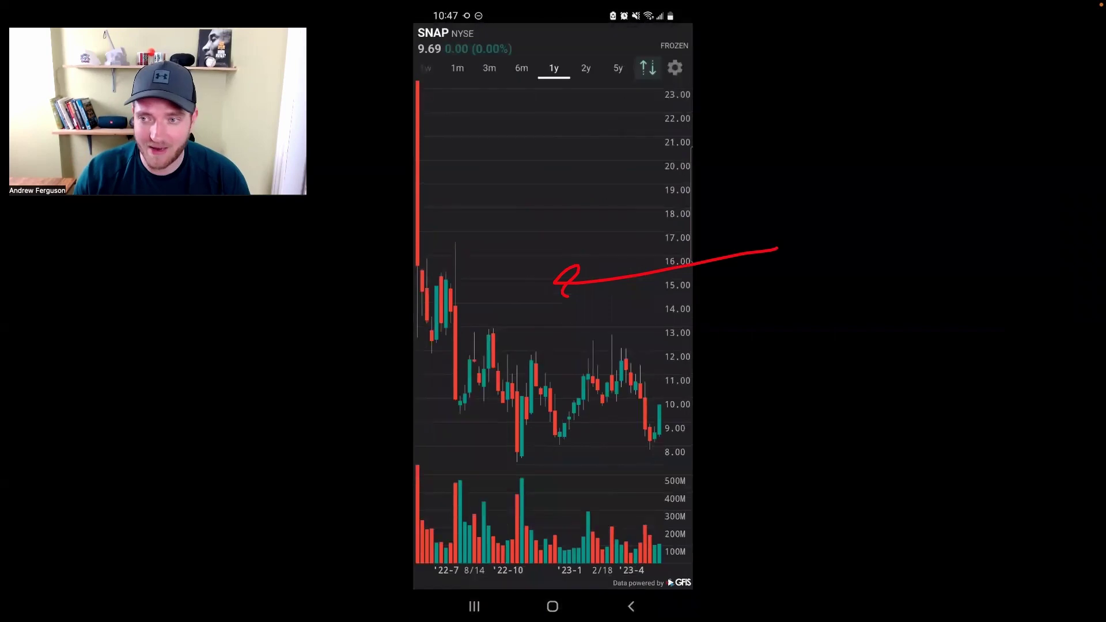
mouse_move(1078, 237)
left_click(1084, 395)
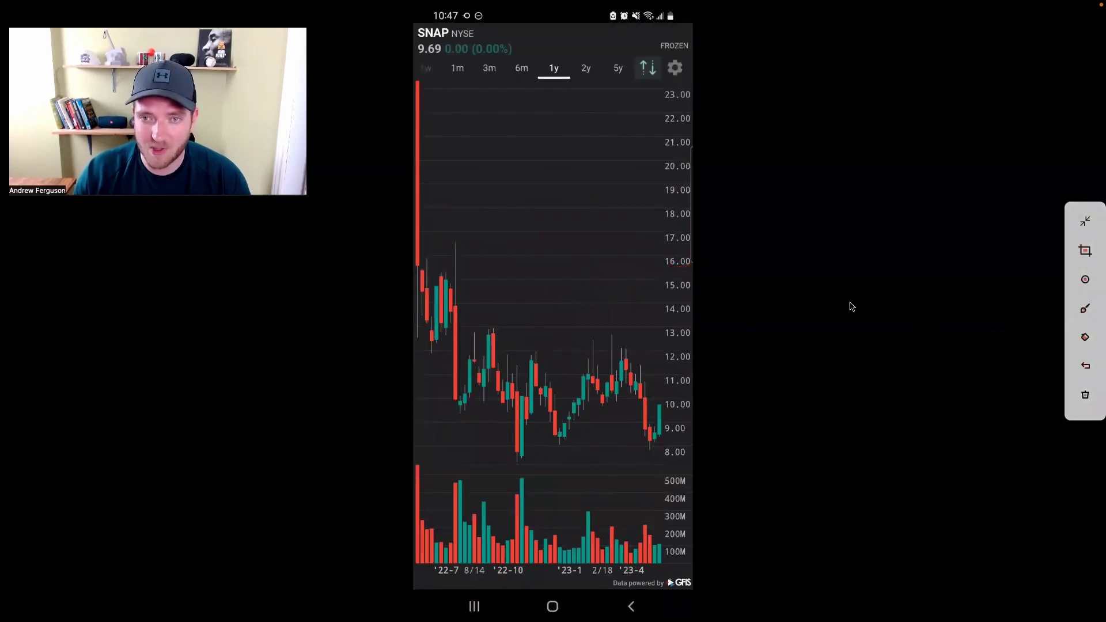
Step: Open a buy order for SNAP and check its quantity, order type, limit price and time-in-force
mouse_move(631, 87)
left_mouse_down()
mouse_move(672, 51)
mouse_move(627, 78)
left_mouse_up()
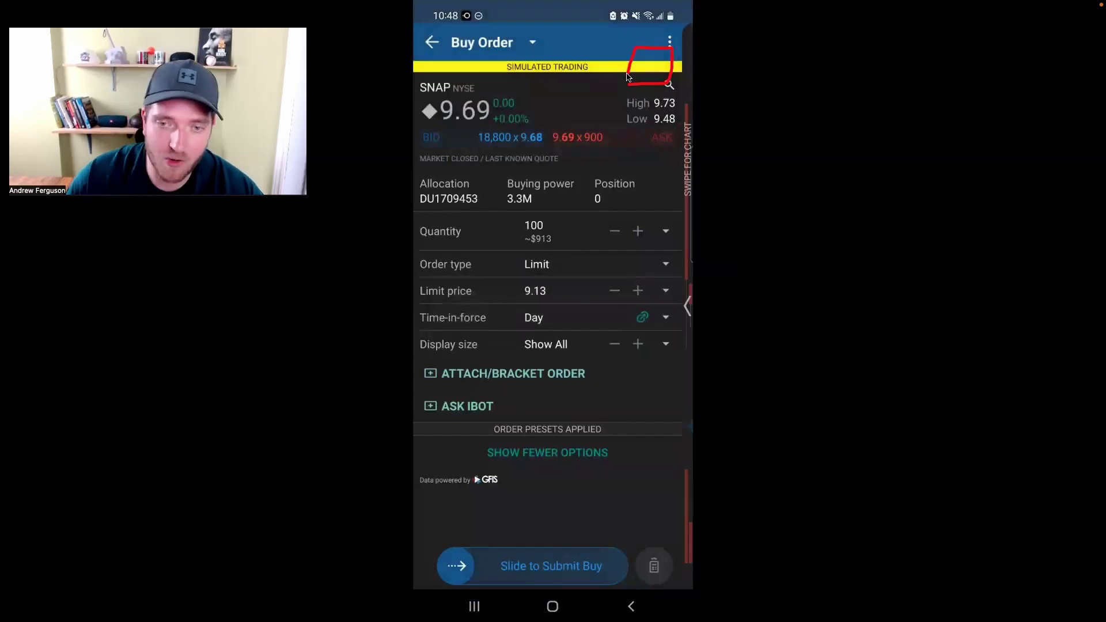
left_click_drag(570, 229, 603, 227)
mouse_move(556, 286)
left_mouse_down()
mouse_move(575, 286)
mouse_move(574, 317)
mouse_move(582, 263)
left_mouse_up()
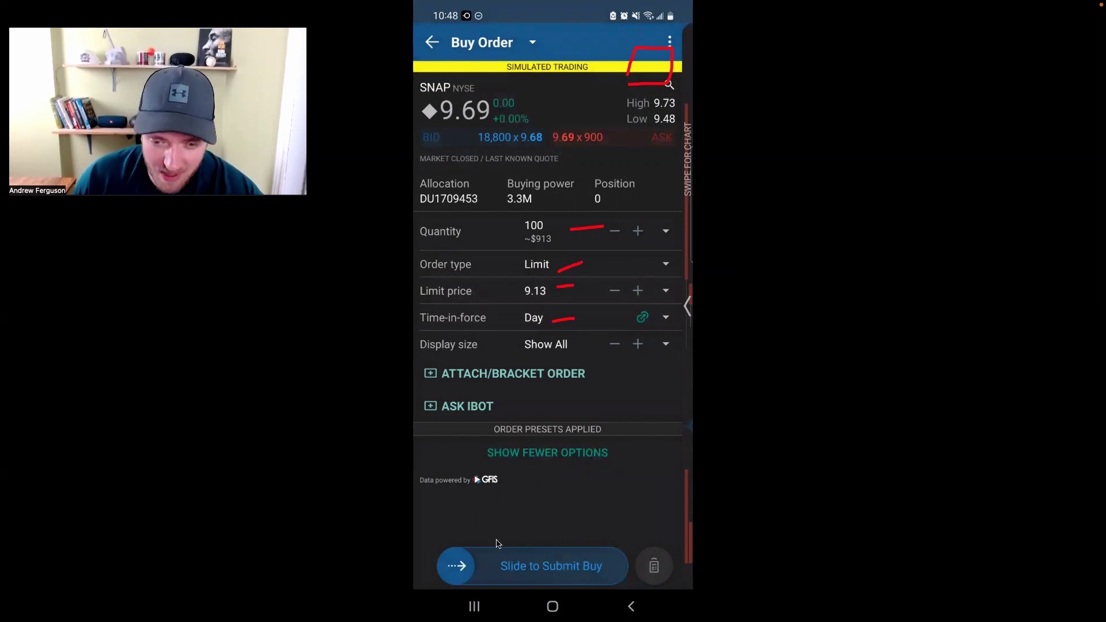
mouse_move(496, 541)
left_mouse_down()
mouse_move(574, 522)
mouse_move(599, 534)
left_mouse_up()
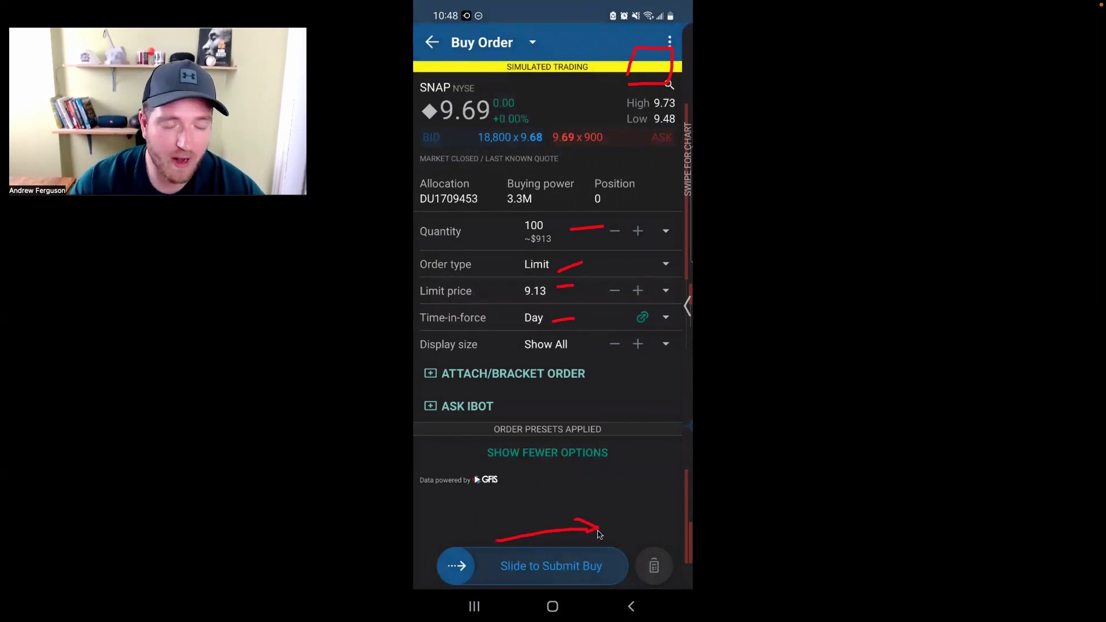
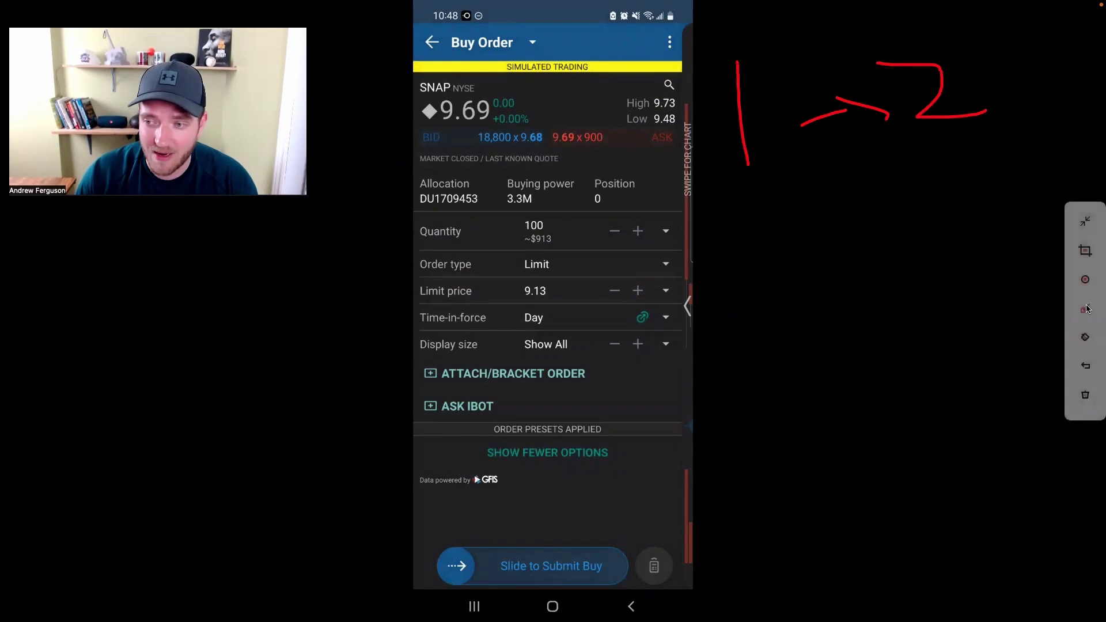
Step: Attach a bracket to the SNAP buy order with a ProfitTaker limit price of 9.75 and a StopLoss stop price of 8.50
left_click(1086, 403)
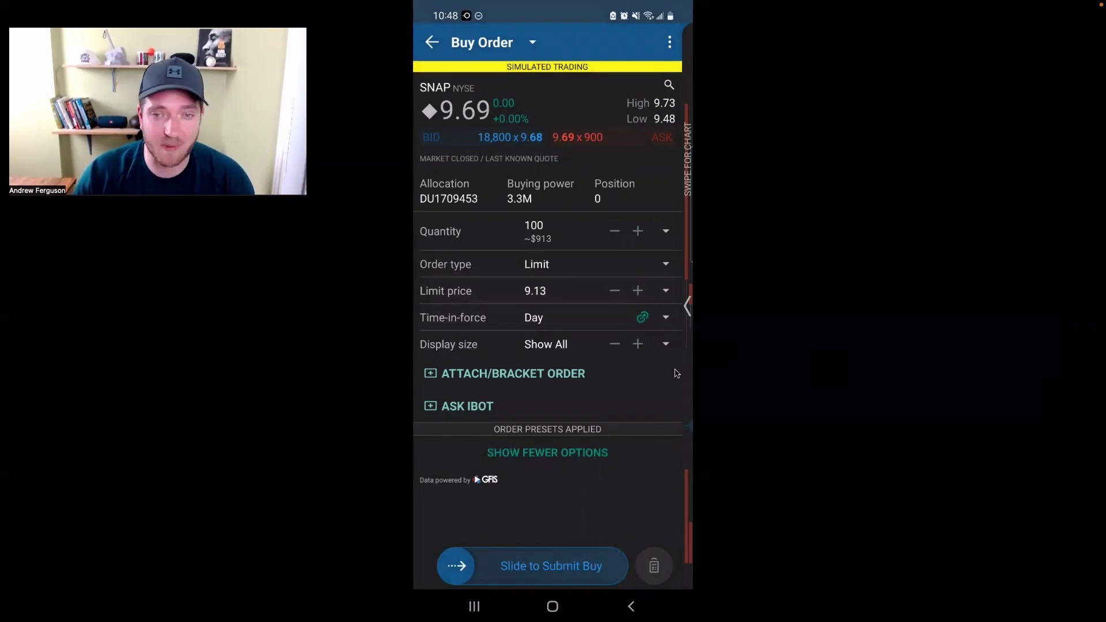
left_click_drag(685, 367, 603, 374)
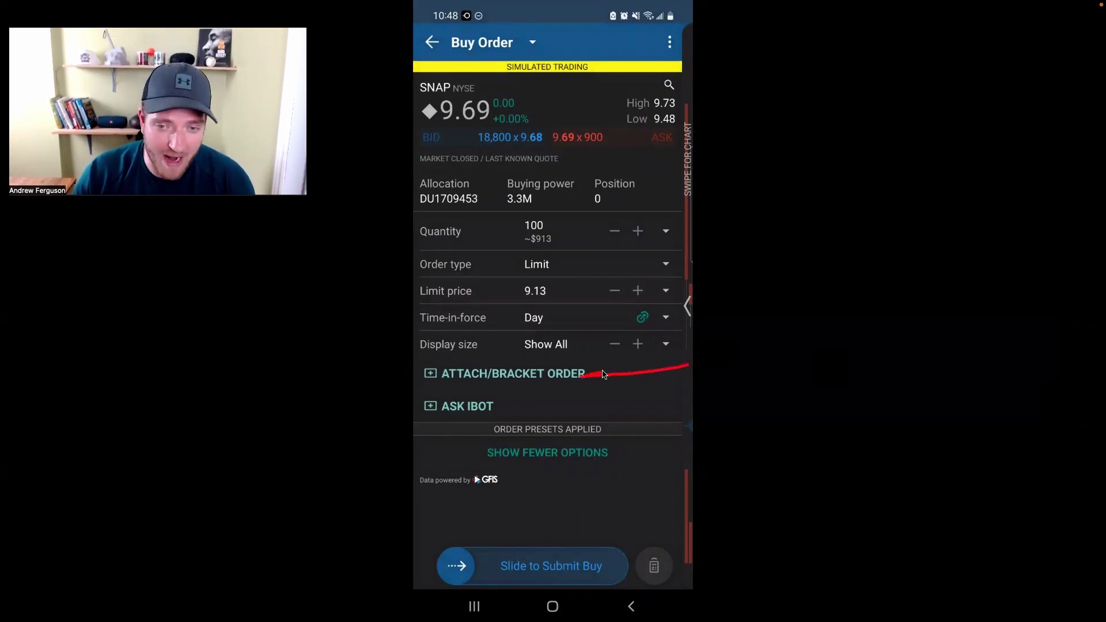
left_click(597, 380)
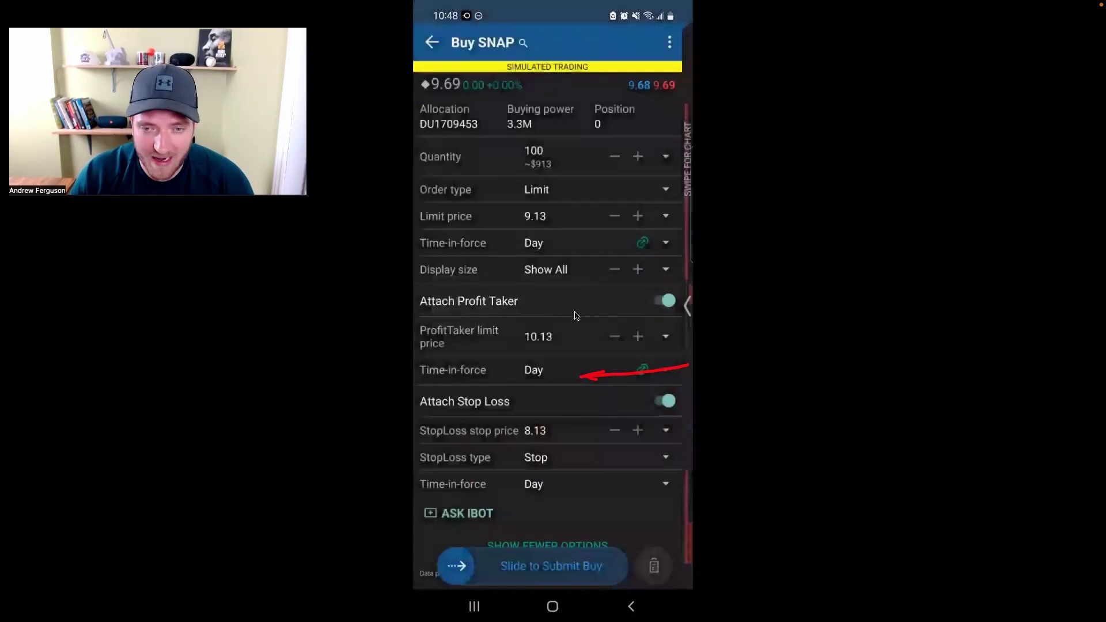
mouse_move(562, 321)
left_mouse_down()
mouse_move(521, 330)
mouse_move(564, 329)
left_mouse_up()
mouse_move(554, 431)
left_mouse_down()
mouse_move(521, 438)
mouse_move(552, 432)
left_mouse_up()
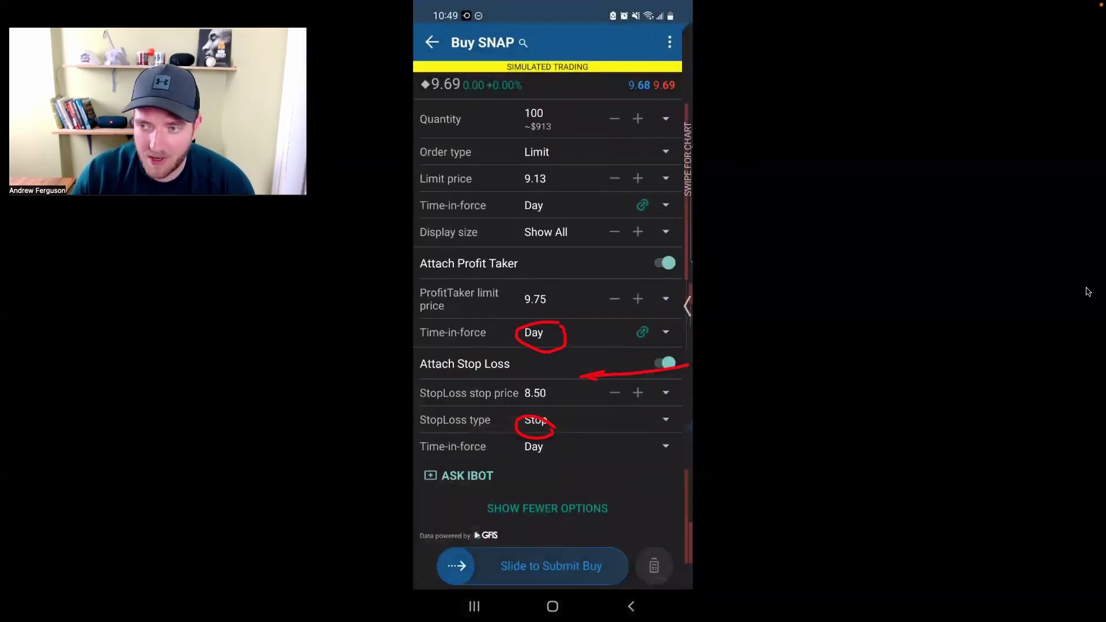
mouse_move(1087, 292)
left_click(1085, 366)
left_click(1085, 365)
left_click(1085, 366)
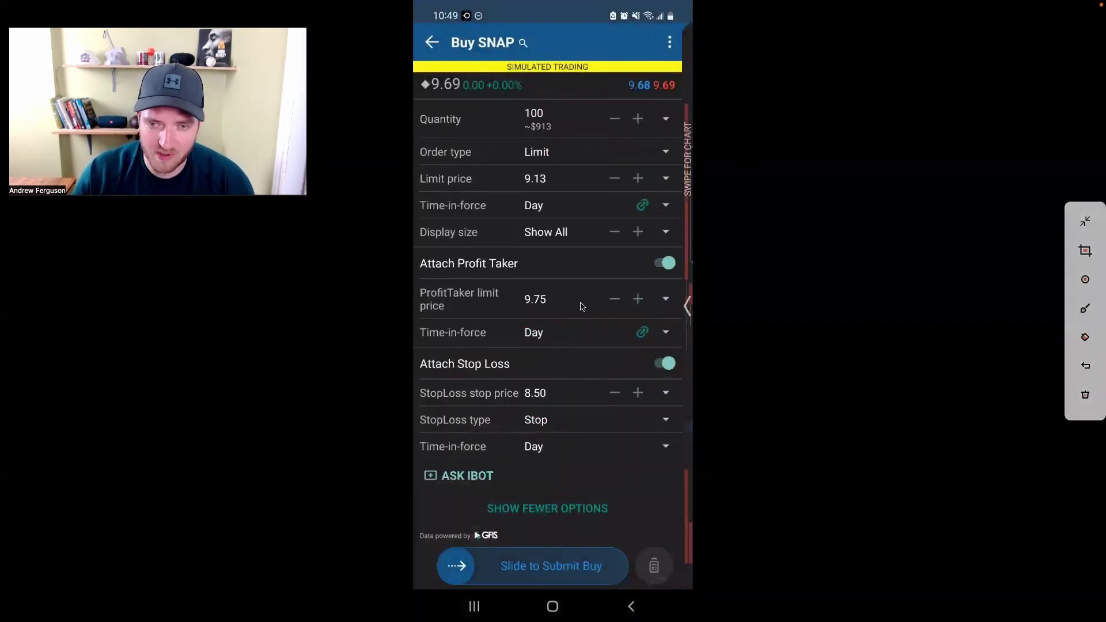
Step: Set the ProfitTaker limit price to 9.77 and check the attached orders' time-in-force and StopLoss type
left_click_drag(620, 315, 639, 306)
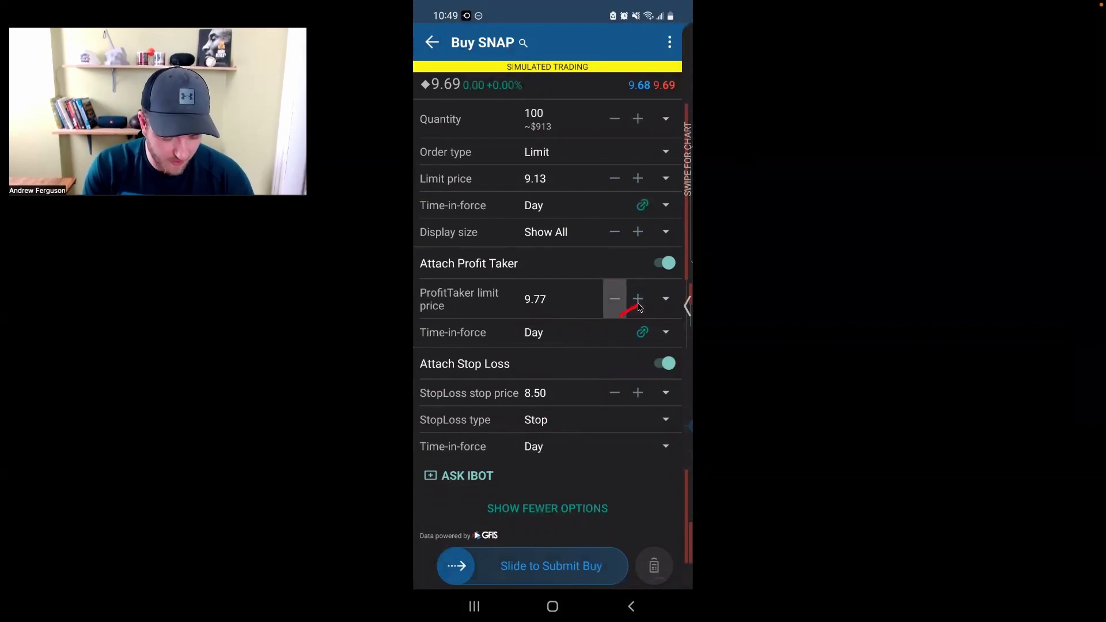
left_click_drag(594, 332, 557, 335)
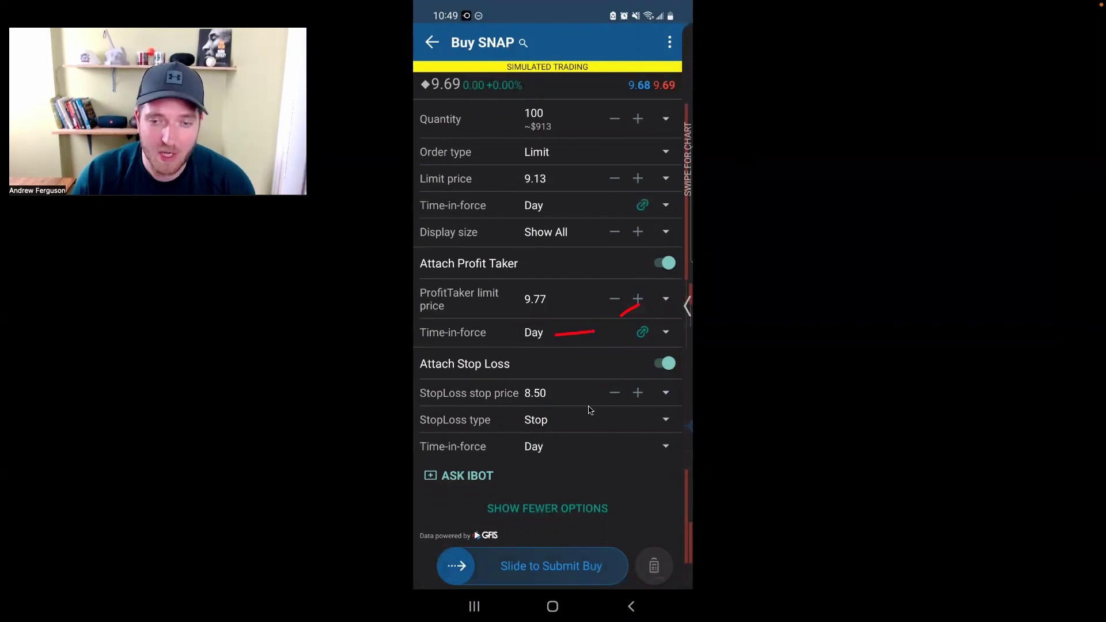
left_click_drag(593, 415, 551, 421)
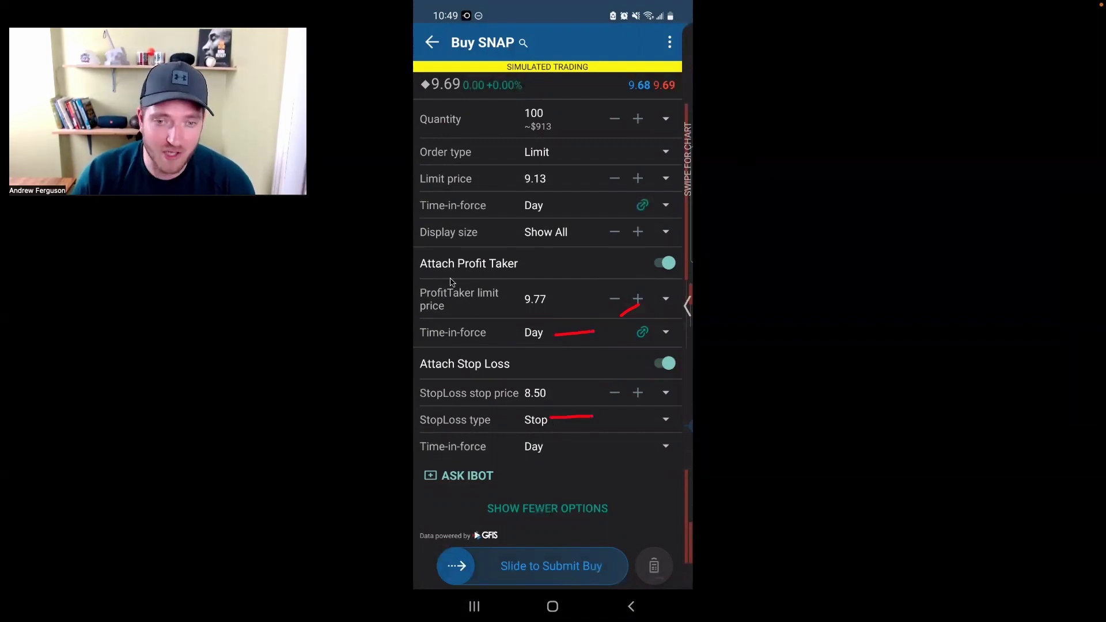
left_click_drag(427, 277, 534, 280)
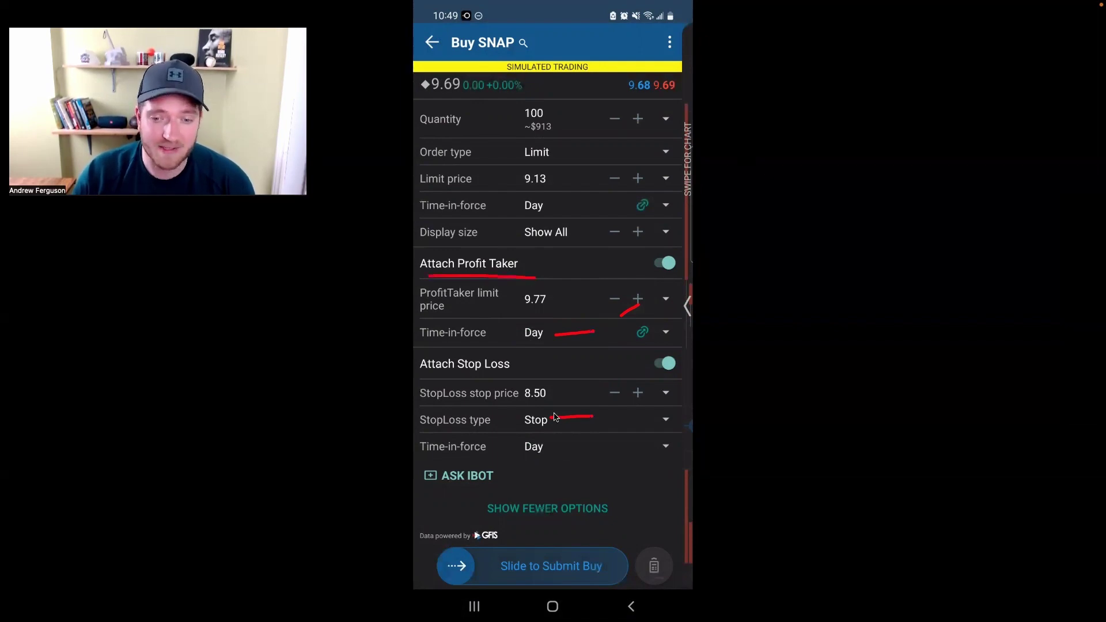
left_click_drag(552, 425, 583, 425)
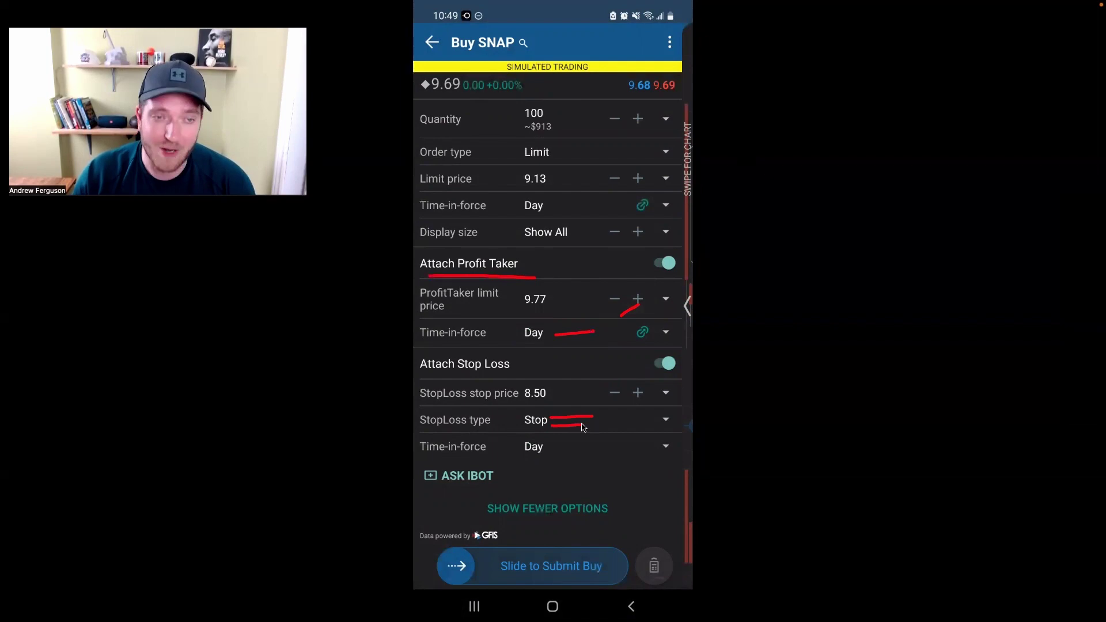
left_click_drag(609, 447, 563, 450)
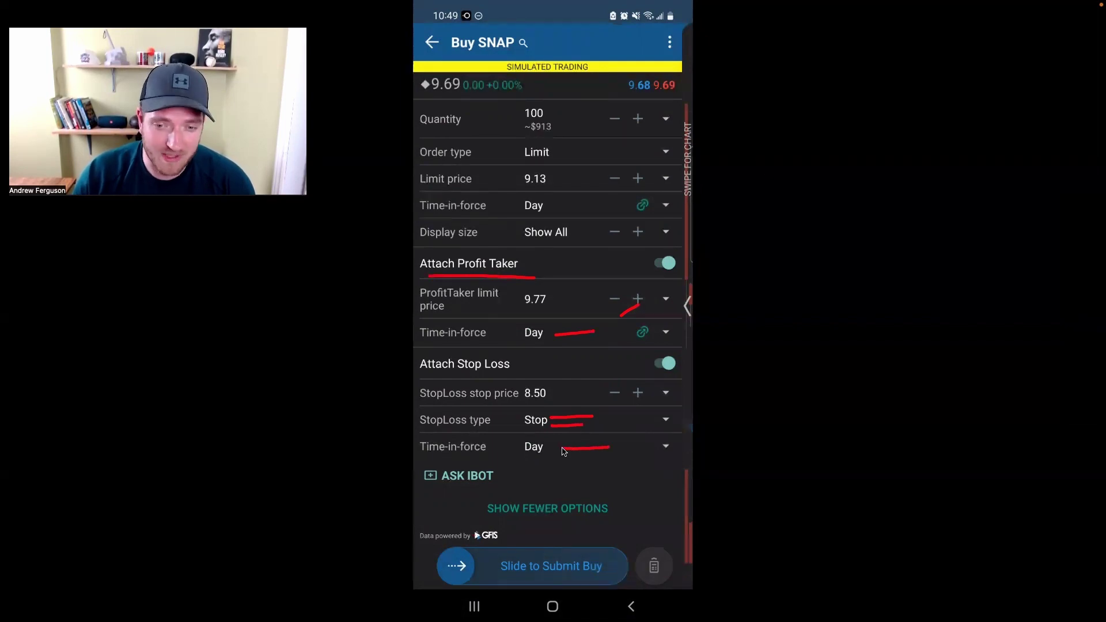
Step: Submit the simulated SNAP buy order for 100 shares at a limit price of 9.13 with Day time-in-force
mouse_move(547, 539)
left_mouse_down()
mouse_move(451, 564)
mouse_move(650, 556)
mouse_move(528, 531)
left_mouse_up()
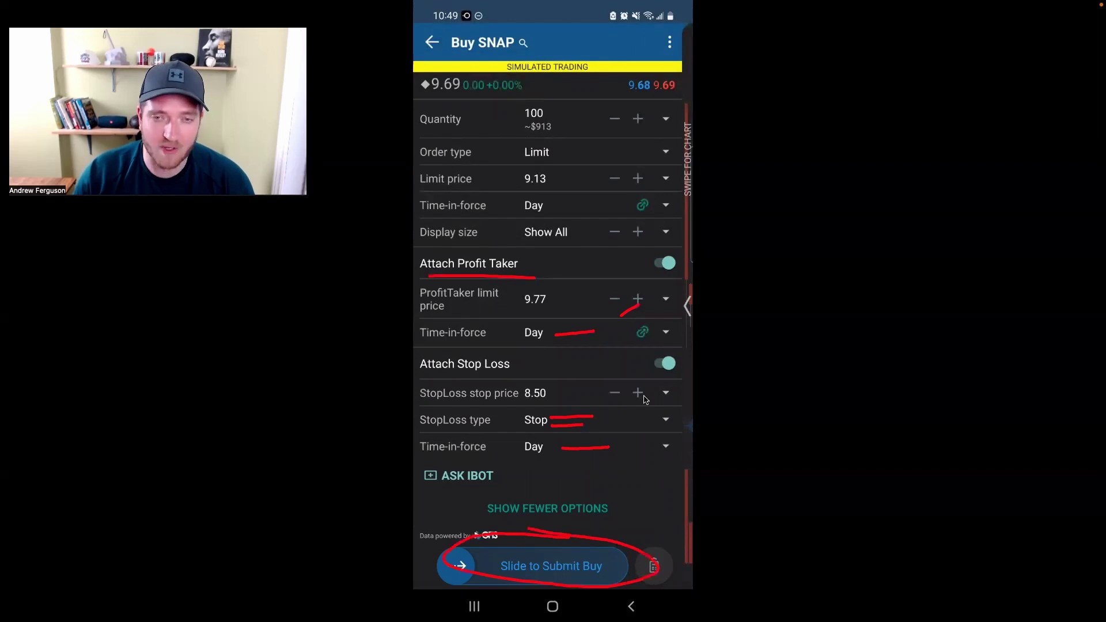
scroll(617, 380, "up", 3)
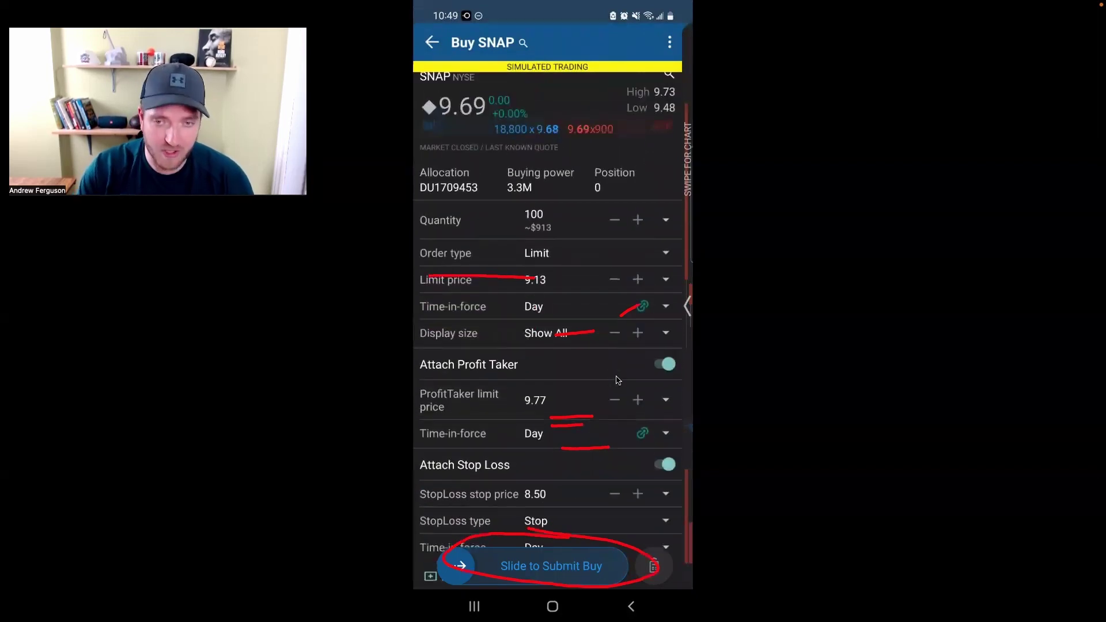
left_click_drag(507, 379, 559, 373)
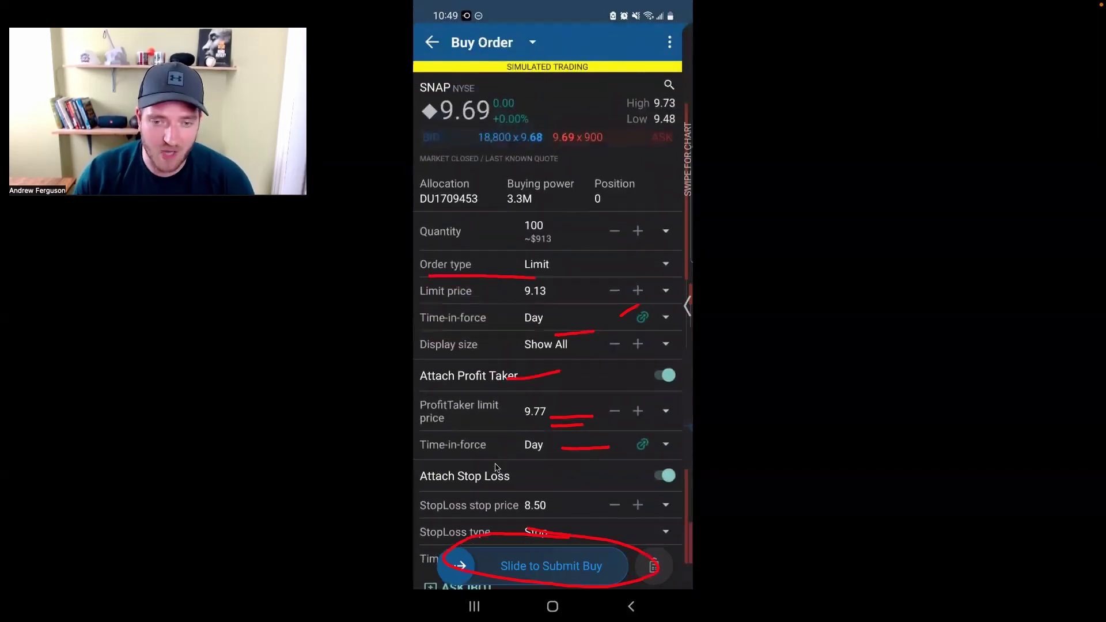
left_click_drag(503, 475, 568, 459)
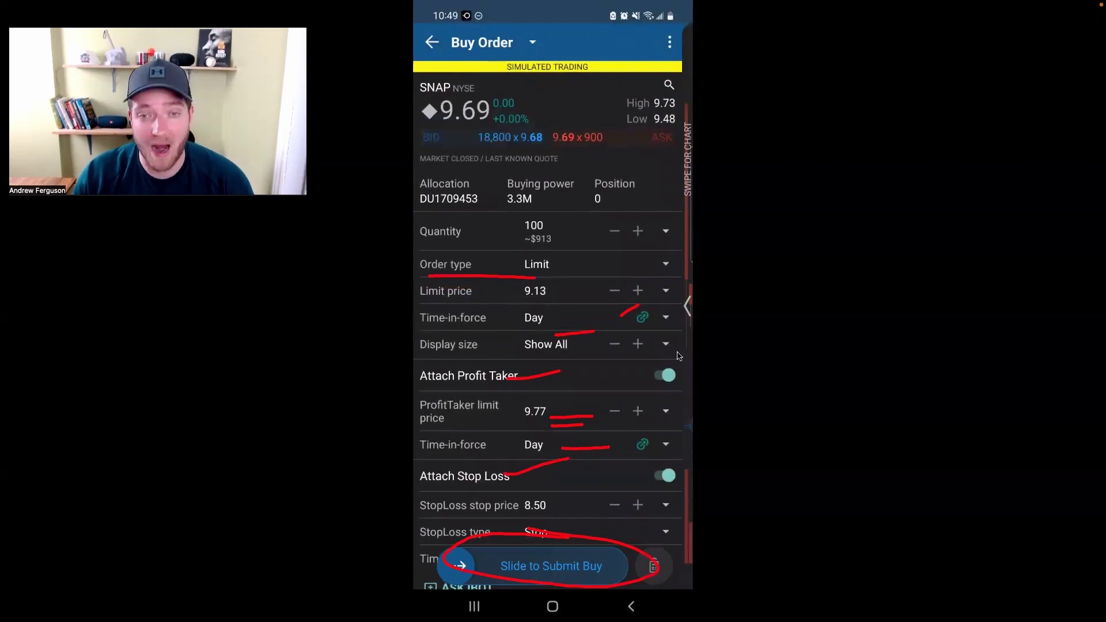
key("Escape")
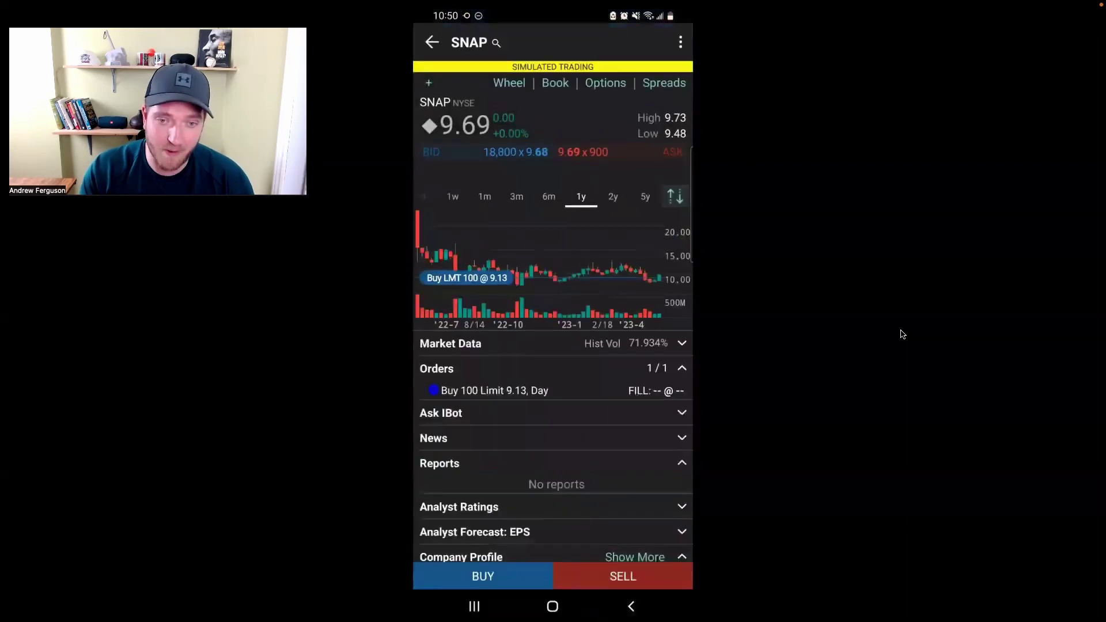
mouse_move(509, 266)
left_mouse_down()
mouse_move(423, 281)
mouse_move(521, 292)
mouse_move(504, 264)
left_mouse_up()
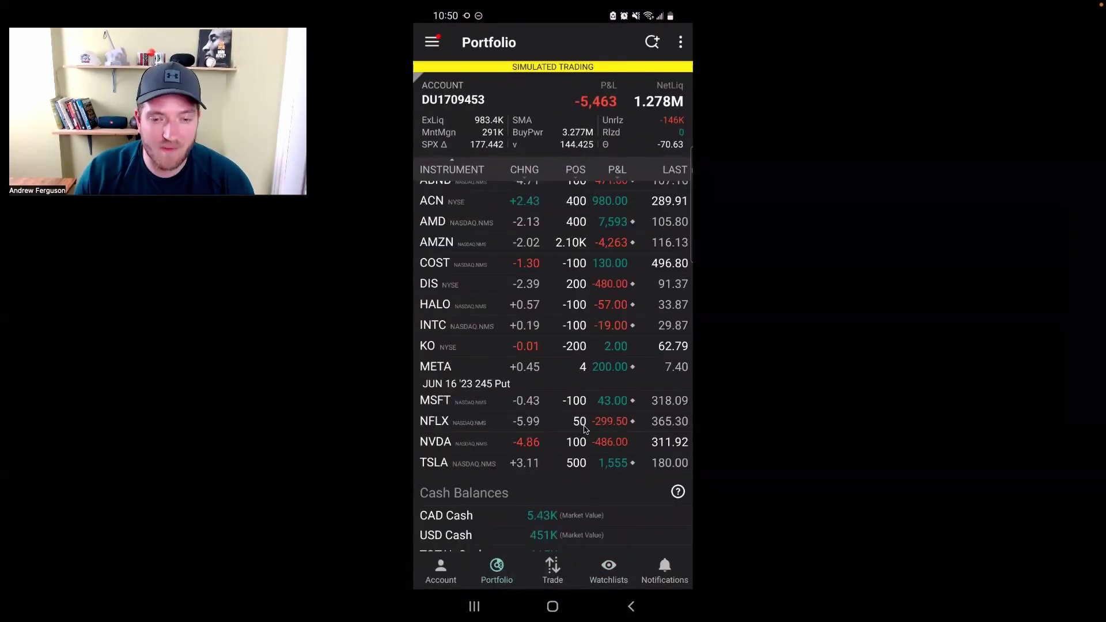
Step: Open the portfolio positions and examine the unrealized P&L, average price and cost basis of NFLX and NVDA
mouse_move(588, 431)
left_mouse_down()
mouse_move(470, 432)
mouse_move(420, 452)
mouse_move(695, 454)
mouse_move(662, 430)
mouse_move(580, 430)
left_mouse_up()
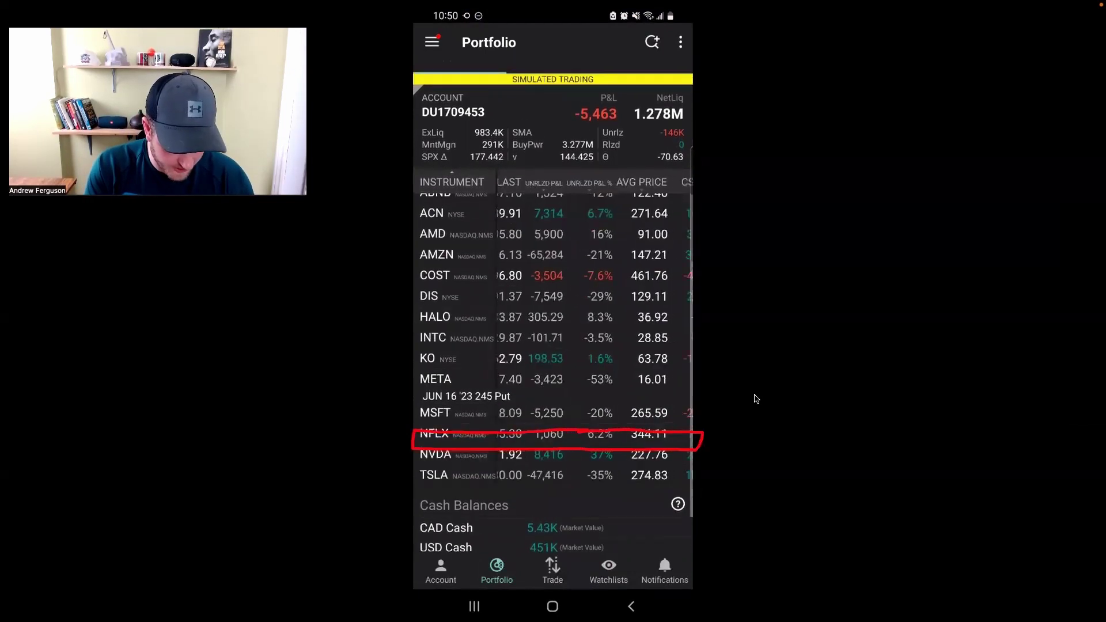
mouse_move(744, 376)
left_mouse_down()
mouse_move(805, 409)
mouse_move(874, 395)
left_mouse_up()
mouse_move(603, 455)
left_mouse_down()
mouse_move(582, 450)
mouse_move(556, 469)
mouse_move(604, 453)
left_mouse_up()
mouse_move(858, 362)
left_mouse_down()
mouse_move(921, 360)
mouse_move(896, 406)
left_mouse_up()
mouse_move(945, 366)
left_mouse_down()
mouse_move(1015, 363)
mouse_move(1035, 387)
left_mouse_up()
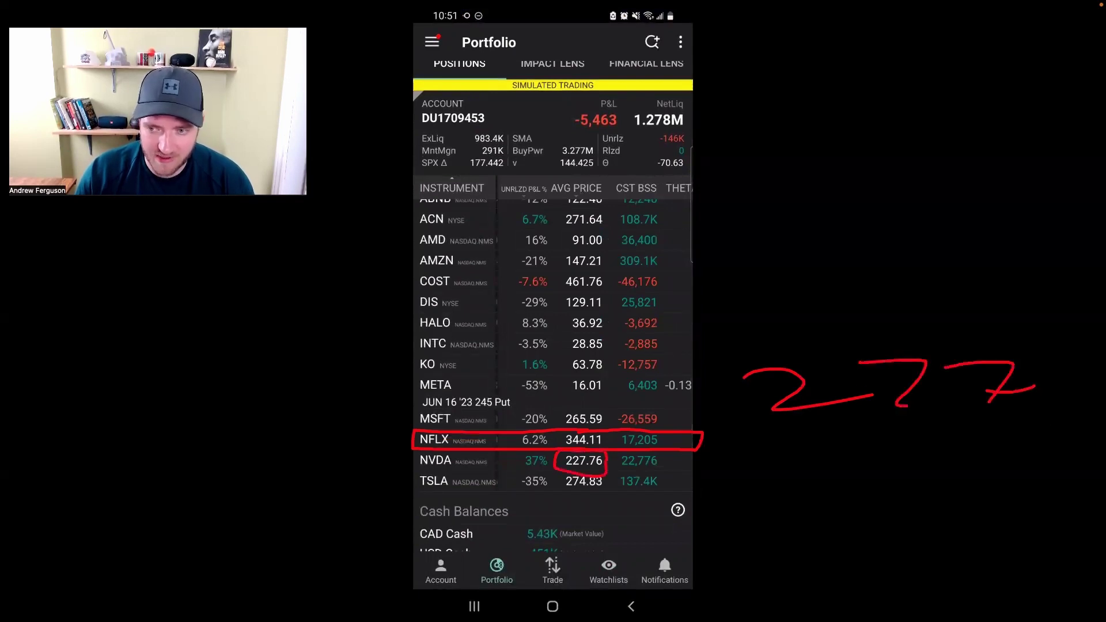
left_click(1085, 367)
left_click(1085, 367)
left_click(1085, 366)
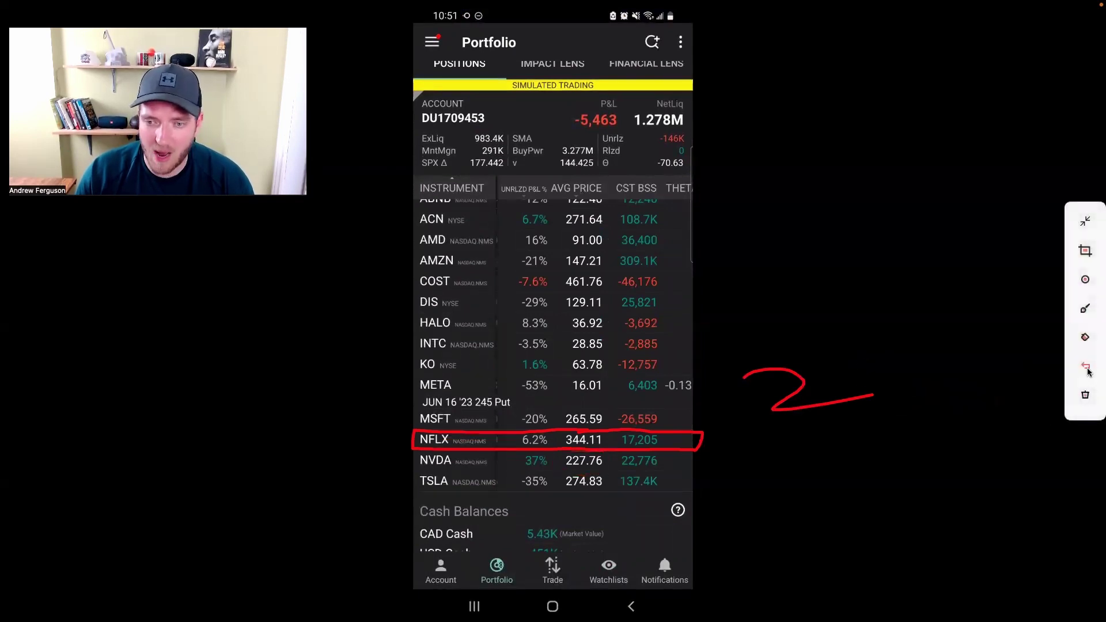
left_click(1085, 367)
left_click(1085, 367)
left_click(1085, 367)
Step: Open the quote details of the NVDA position from the portfolio and review its unrealized P&L
left_click_drag(760, 458, 695, 458)
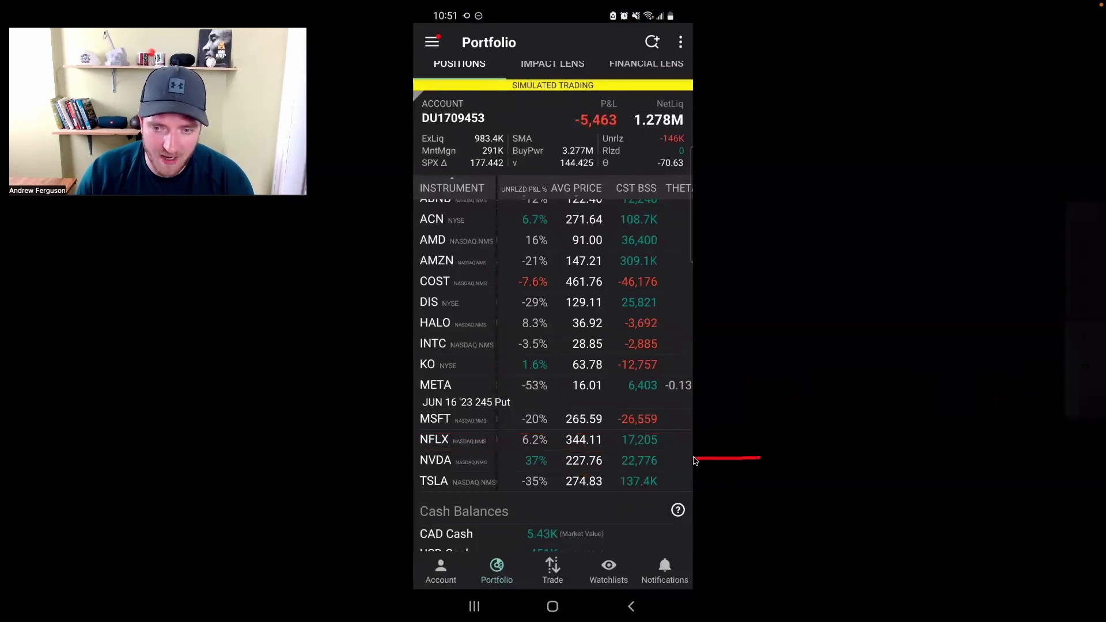
left_click(693, 460)
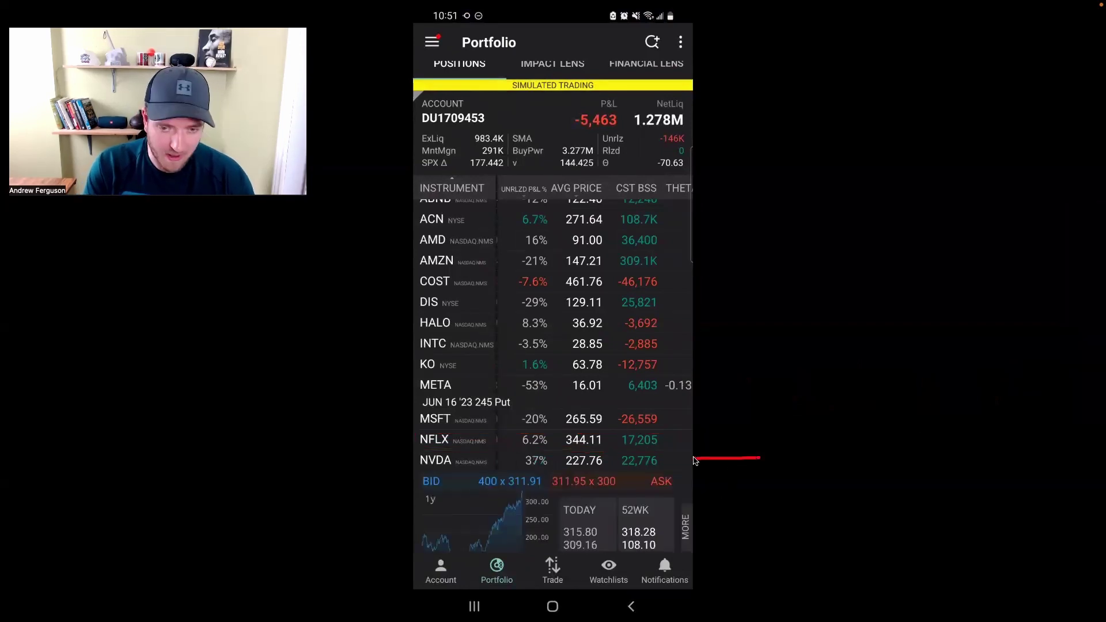
left_click(692, 460)
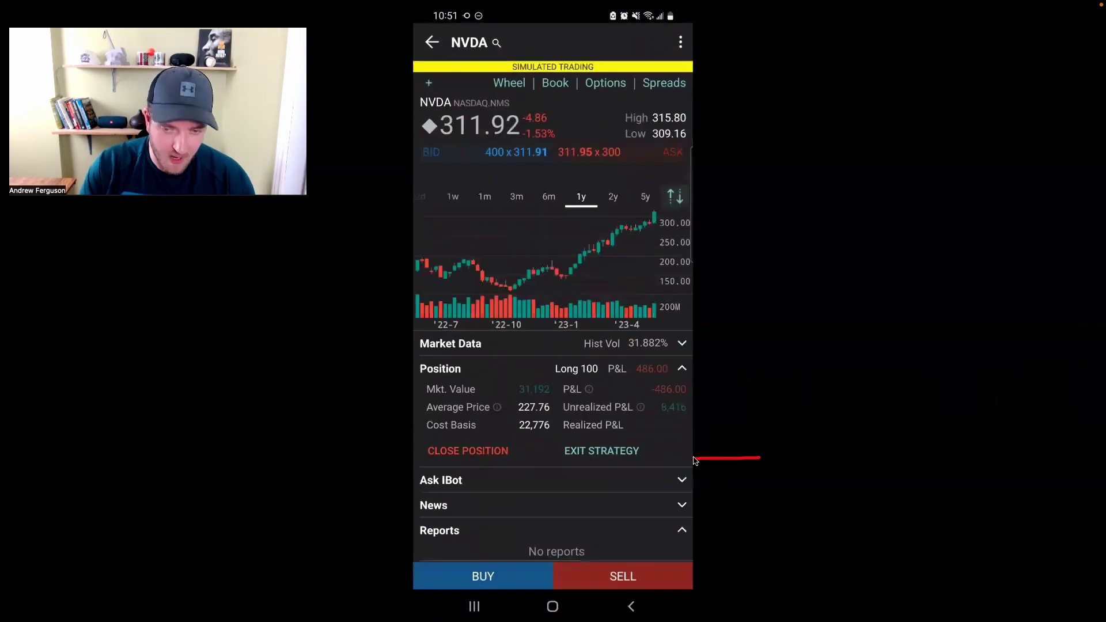
mouse_move(669, 436)
left_mouse_down()
mouse_move(587, 440)
mouse_move(574, 465)
mouse_move(655, 443)
mouse_move(643, 439)
left_mouse_up()
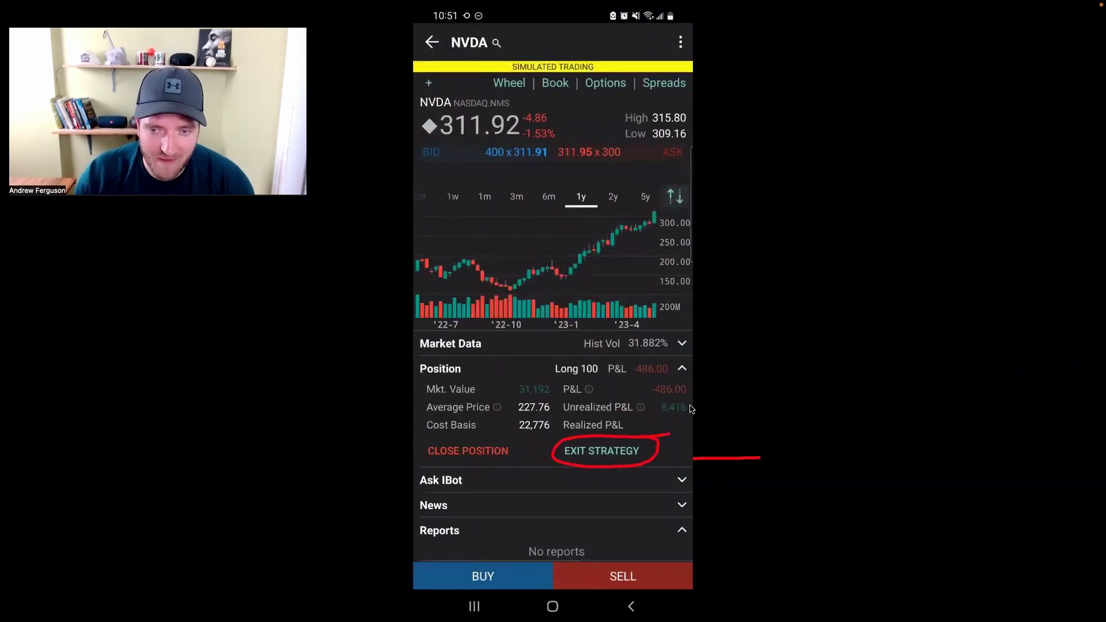
left_click_drag(691, 407, 749, 401)
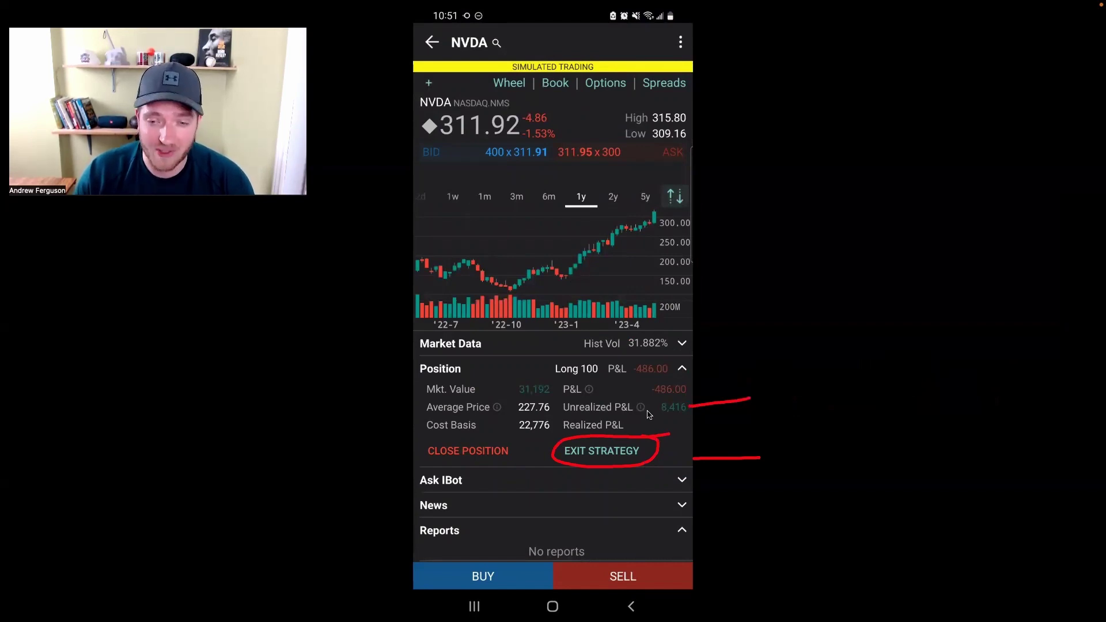
Step: Open the Exit Strategy for the NVDA position and set the Profit Taker to 354.82 and the Stop Loss to 308.99
left_click_drag(731, 431, 663, 448)
left_click(661, 449)
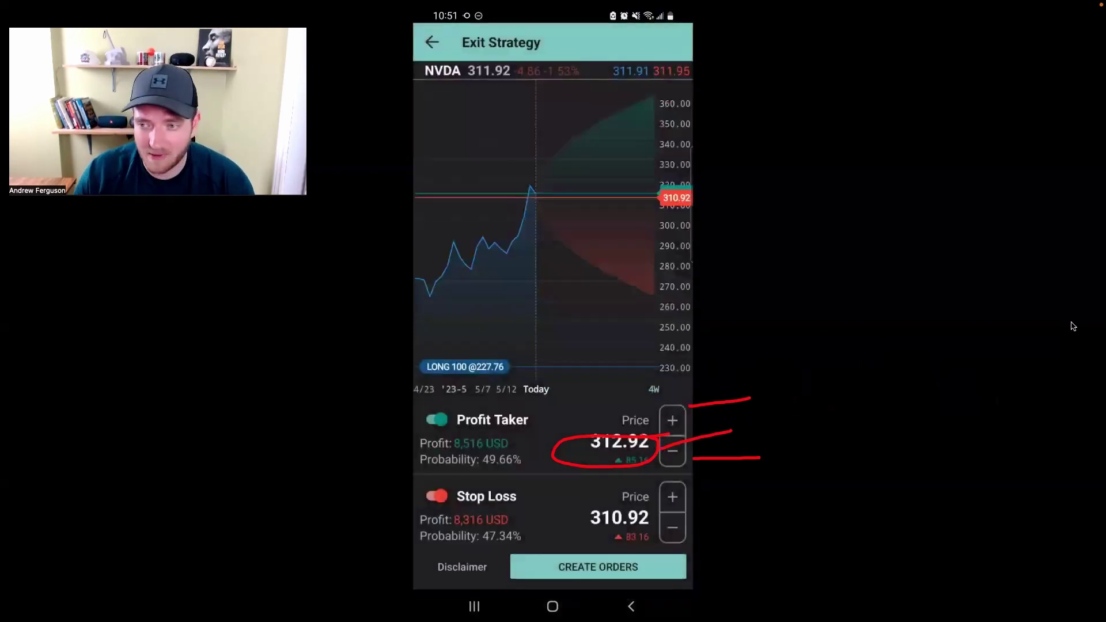
mouse_move(1072, 323)
left_click(1086, 368)
left_click(1086, 367)
left_click(1086, 367)
left_click(1086, 367)
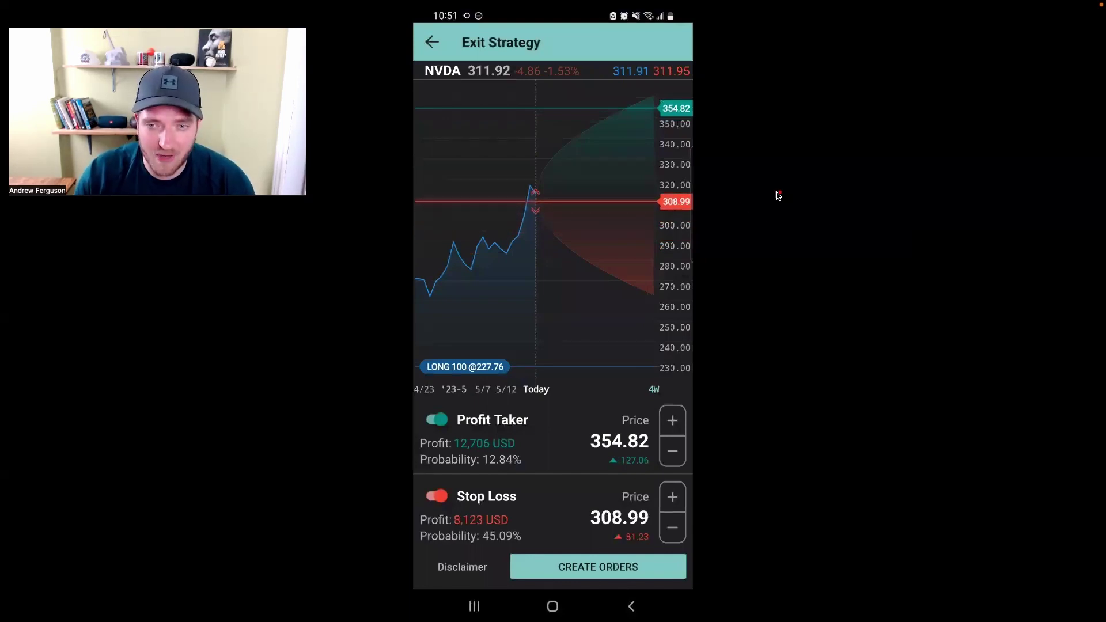
Step: Adjust the NVDA exit prices to 354.90 for the Profit Taker and 308.57 for the Stop Loss, checking each profit and probability
left_click_drag(781, 192, 704, 199)
left_click_drag(742, 99, 716, 103)
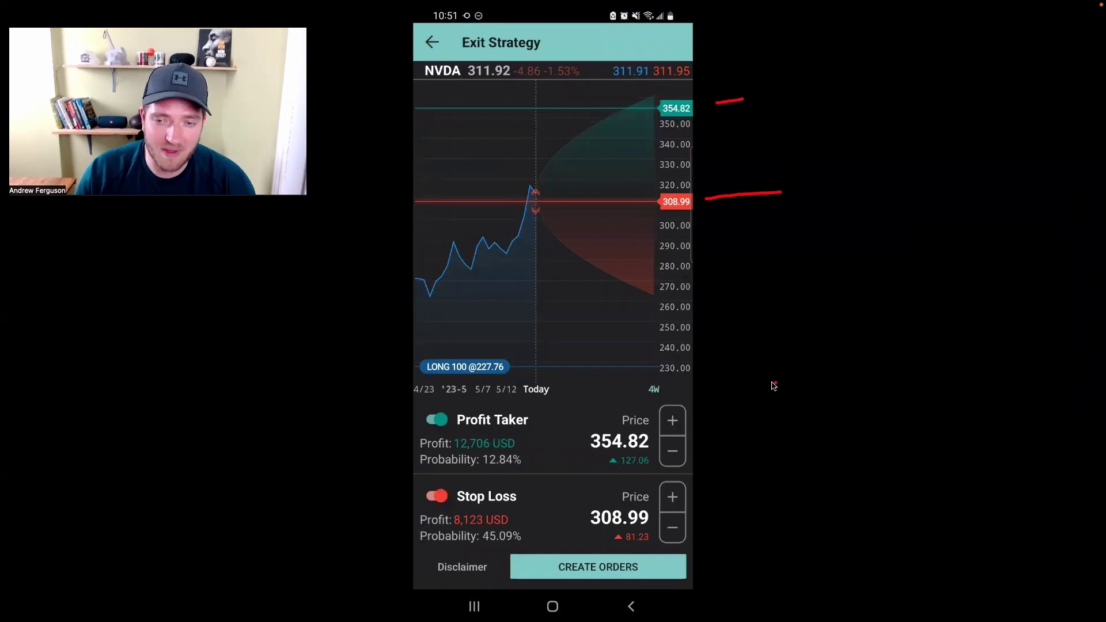
left_click_drag(775, 382, 701, 420)
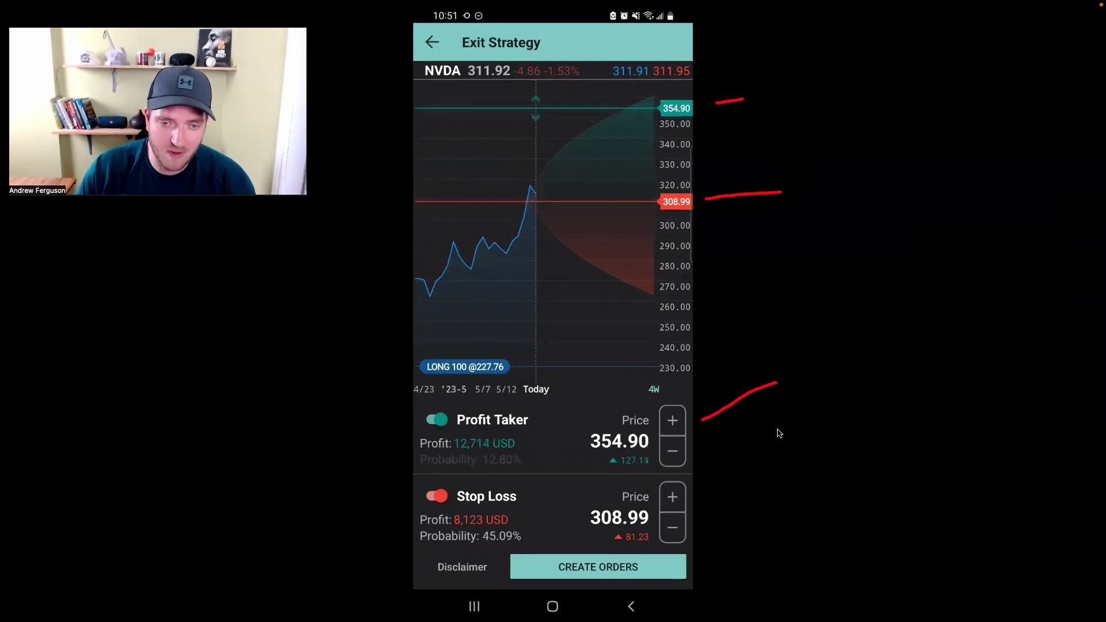
mouse_move(543, 422)
left_mouse_down()
mouse_move(426, 431)
mouse_move(479, 471)
mouse_move(525, 423)
left_mouse_up()
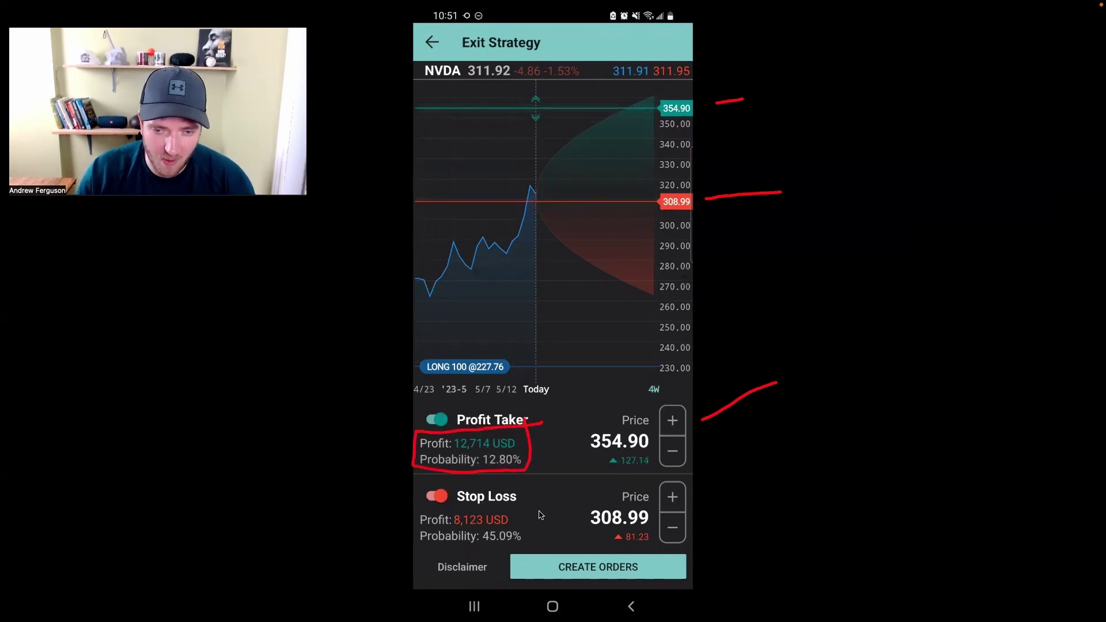
mouse_move(529, 509)
left_mouse_down()
mouse_move(441, 509)
mouse_move(412, 524)
mouse_move(546, 550)
mouse_move(533, 511)
left_mouse_up()
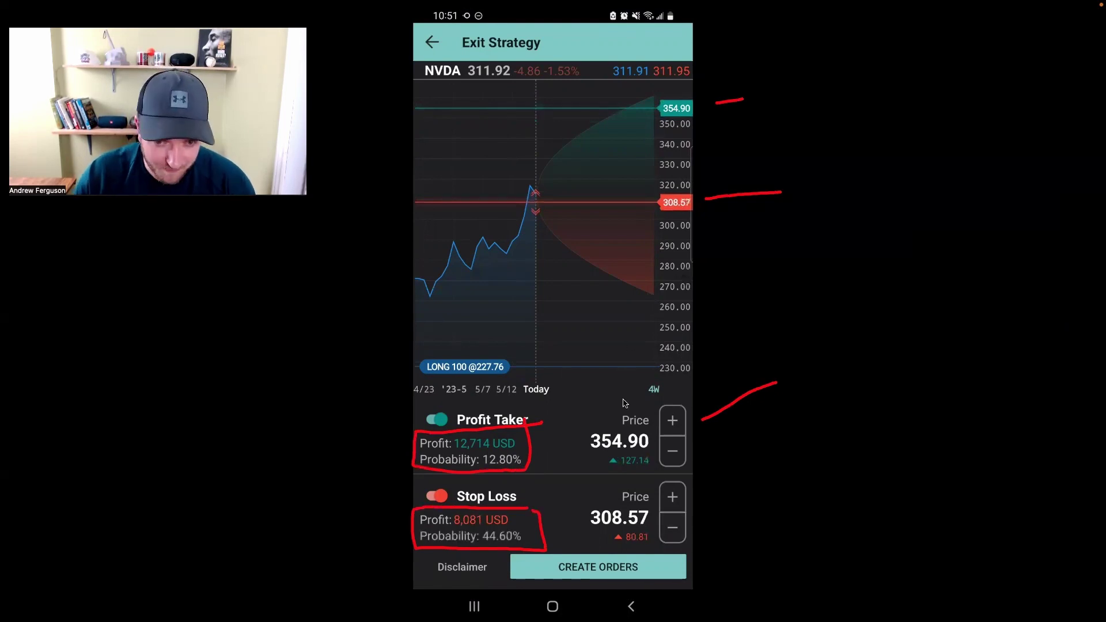
Step: Turn off the Profit Taker and create the NVDA sell stop order for 100 shares at 308.57
mouse_move(448, 408)
left_mouse_down()
mouse_move(422, 420)
mouse_move(446, 410)
left_mouse_up()
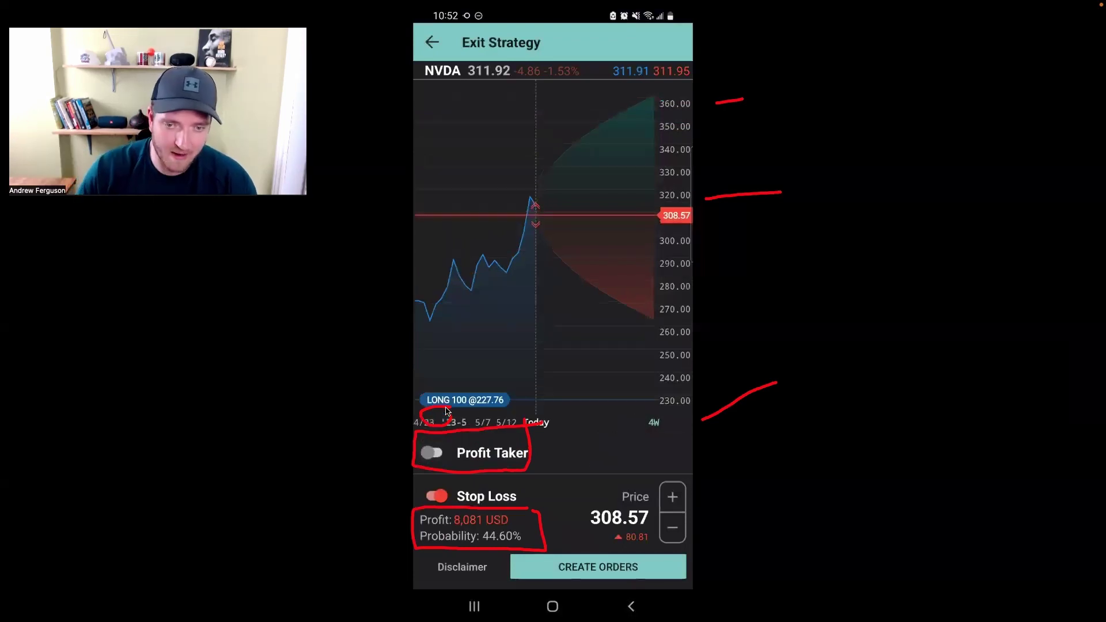
mouse_move(1086, 254)
left_click(1082, 365)
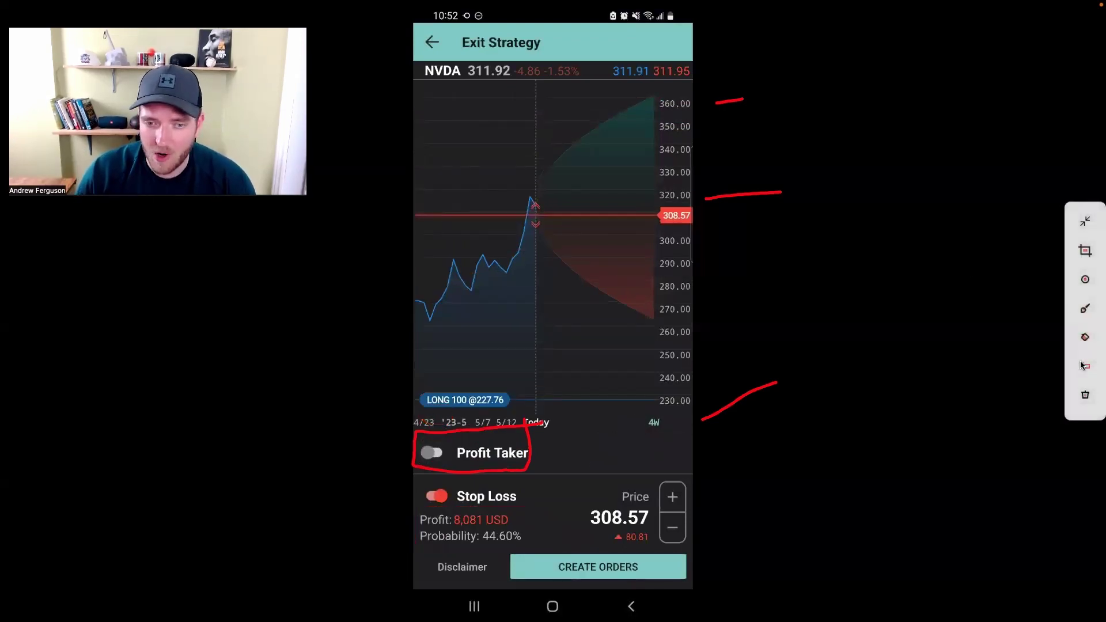
left_click(1082, 365)
left_click(1082, 365)
left_click(1083, 365)
left_click(1083, 365)
left_click(1083, 365)
left_click_drag(824, 416, 694, 558)
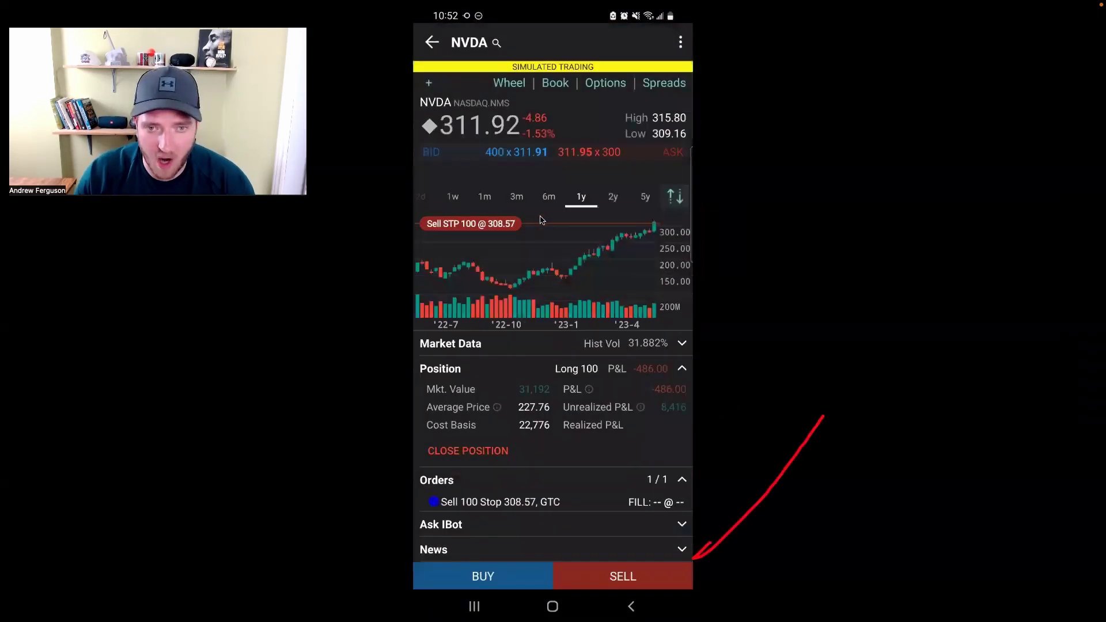
mouse_move(541, 219)
left_mouse_down()
mouse_move(502, 212)
mouse_move(410, 228)
mouse_move(537, 220)
left_mouse_up()
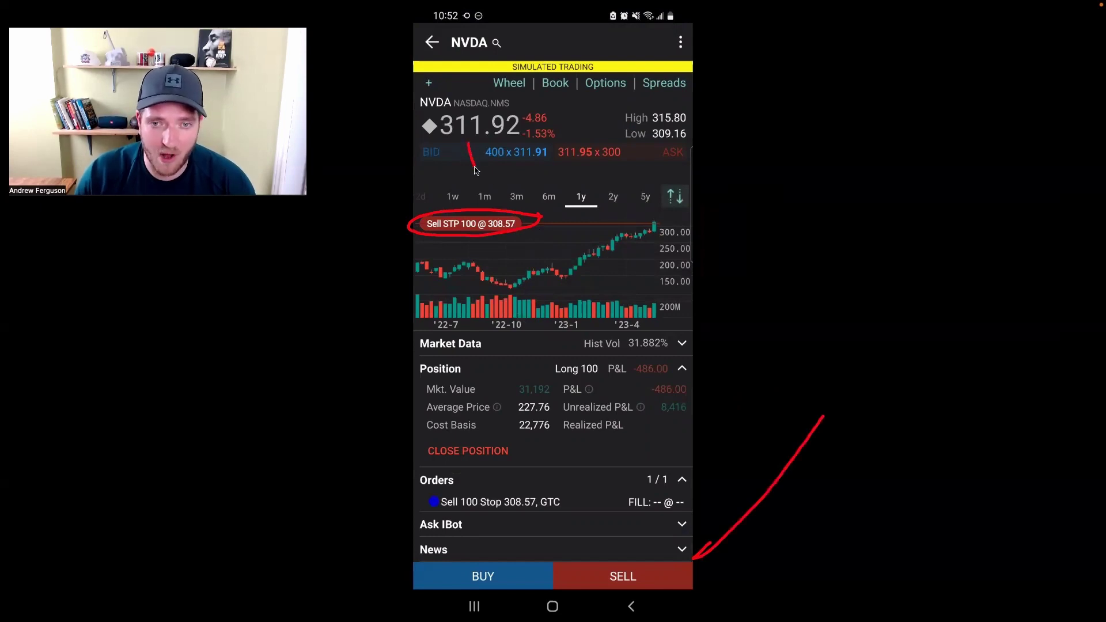
Step: Review the sell stop order marked on the NVDA price chart against the current price
mouse_move(475, 169)
left_mouse_down()
mouse_move(485, 196)
mouse_move(492, 185)
left_mouse_up()
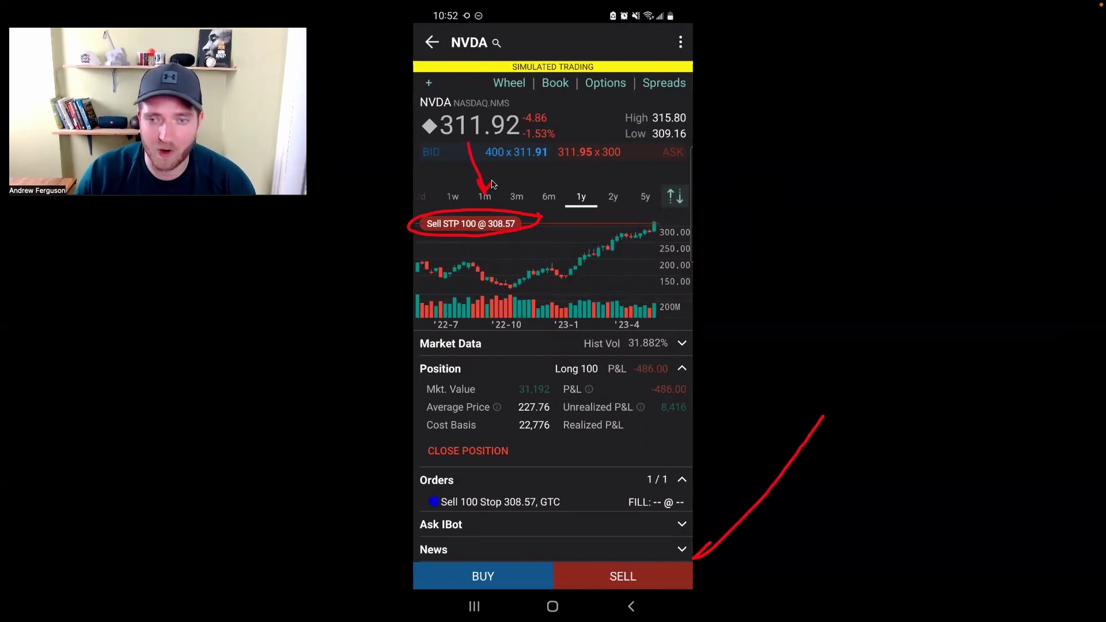
mouse_move(712, 401)
left_mouse_down()
mouse_move(588, 394)
mouse_move(579, 417)
mouse_move(713, 398)
left_mouse_up()
left_click(1083, 363)
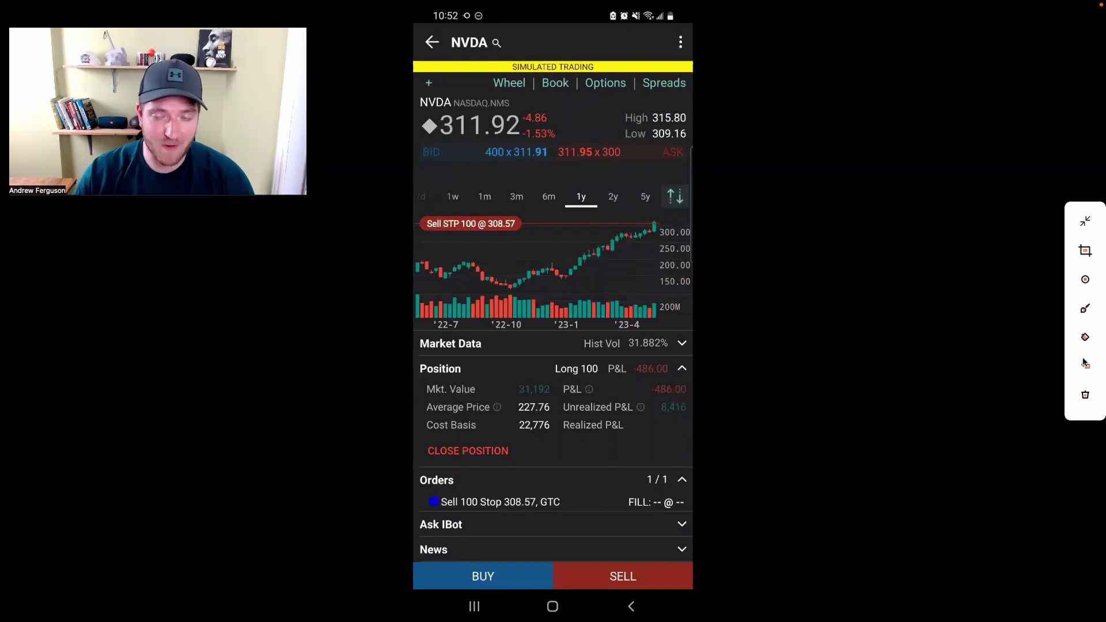
Step: Open the NVDA option chain and switch it to the new mode
mouse_move(641, 76)
left_mouse_down()
mouse_move(591, 76)
mouse_move(635, 86)
mouse_move(640, 73)
left_mouse_up()
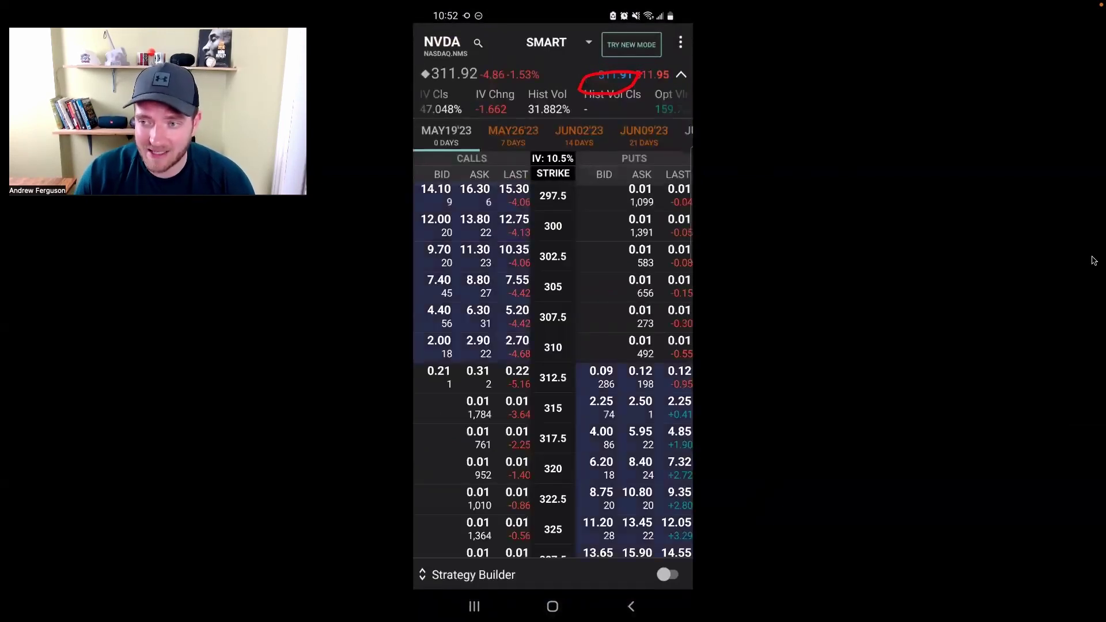
mouse_move(1092, 260)
left_click(1085, 365)
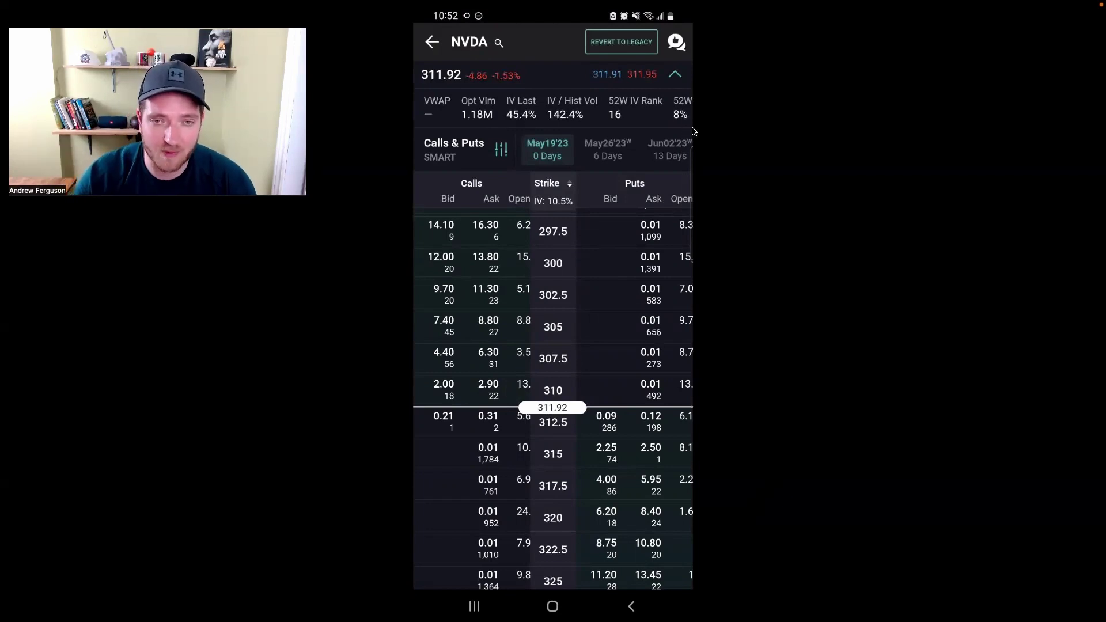
Step: Revert the NVDA option chain to its legacy layout and return to the portfolio
mouse_move(703, 139)
left_mouse_down()
mouse_move(646, 64)
mouse_move(657, 61)
left_mouse_up()
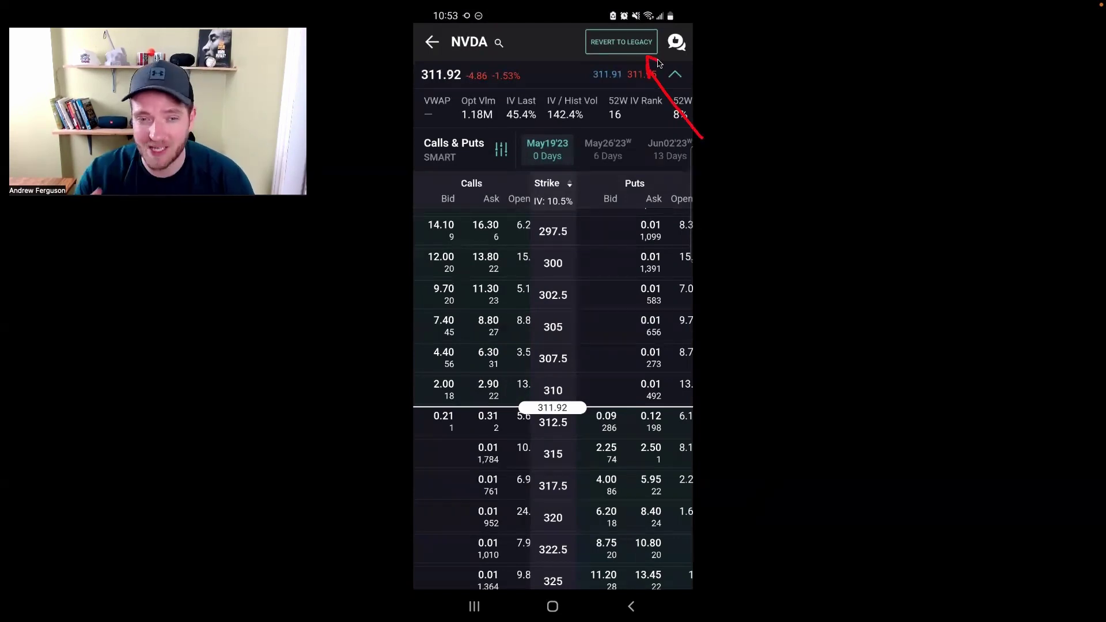
left_click(655, 55)
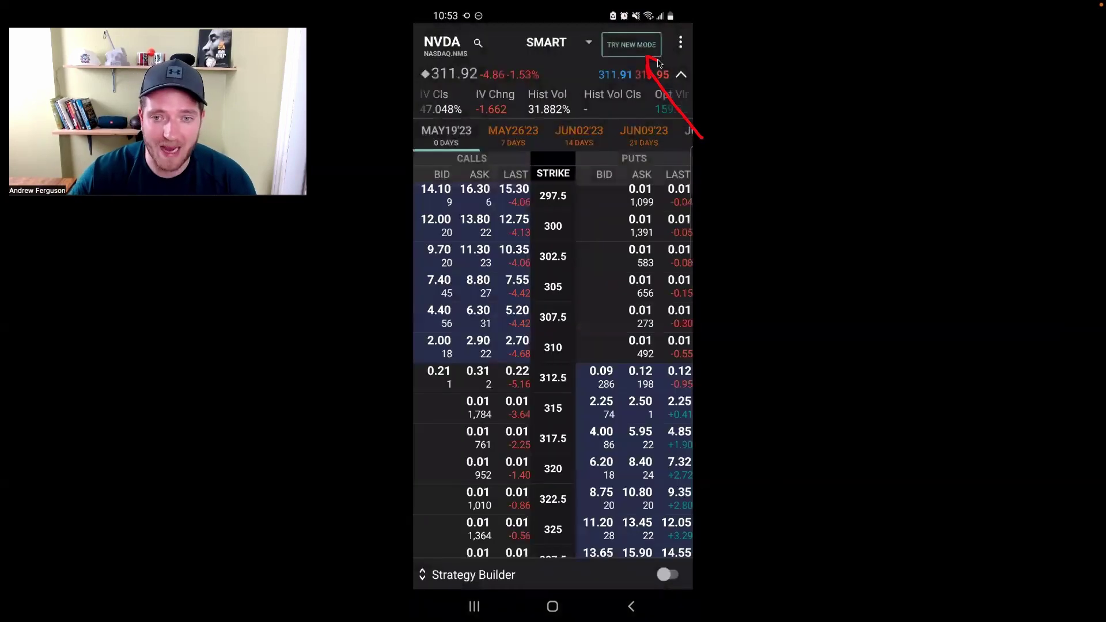
mouse_move(716, 104)
left_mouse_down()
mouse_move(648, 99)
mouse_move(697, 236)
mouse_move(584, 83)
left_mouse_up()
mouse_move(1084, 282)
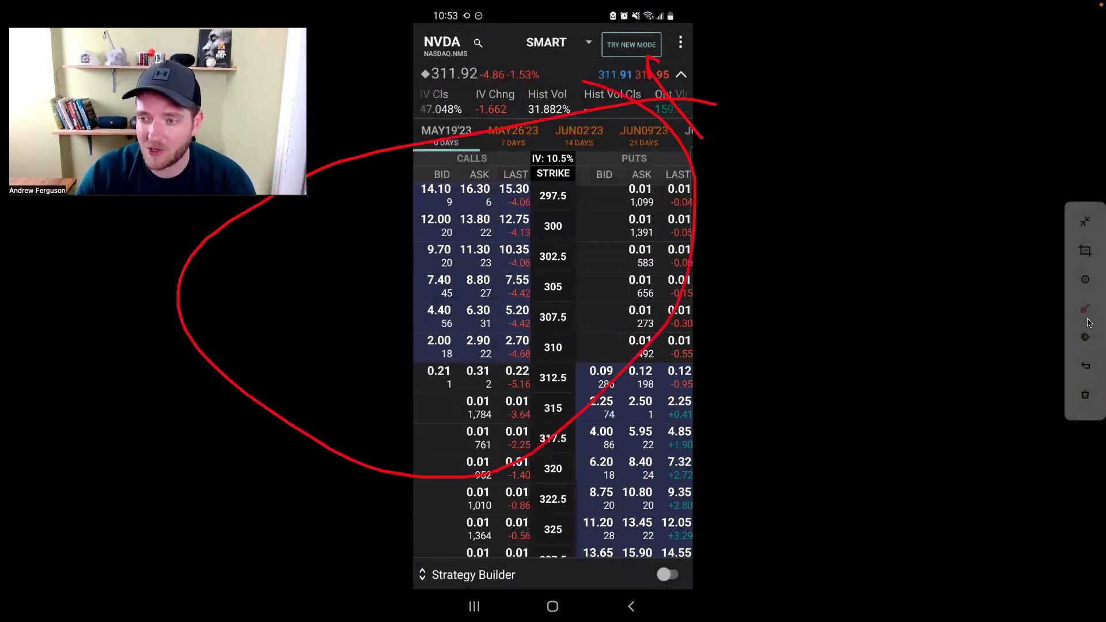
left_click(1085, 362)
left_click(1086, 361)
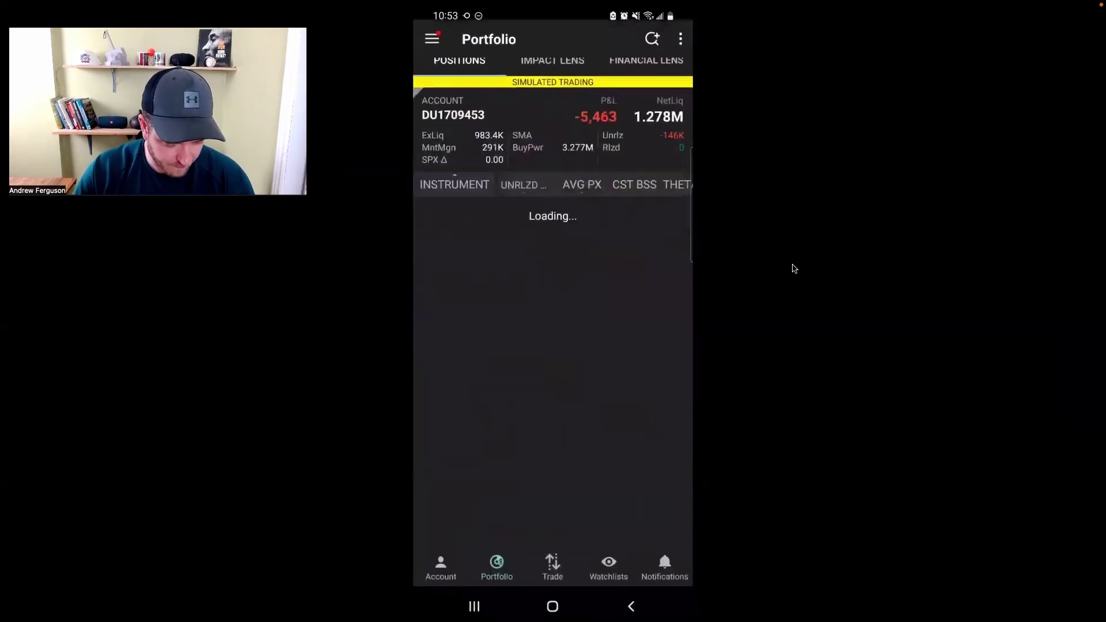
Step: Open the app's Configuration and turn off Show legacy Option Chain, reading the feature notice
mouse_move(534, 60)
left_mouse_down()
mouse_move(441, 38)
mouse_move(449, 44)
left_mouse_up()
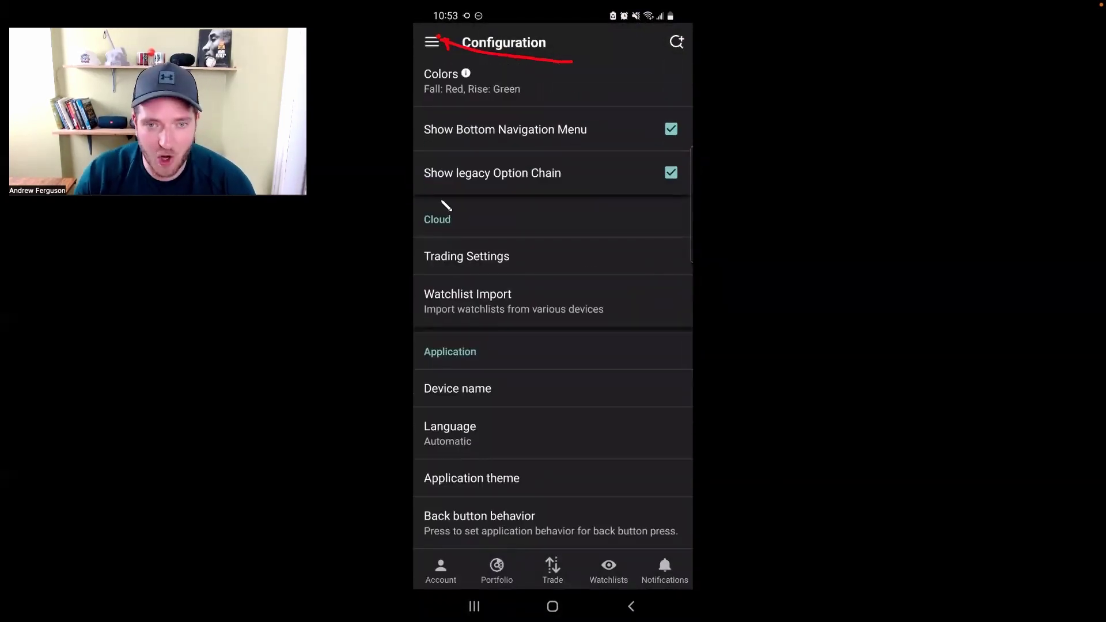
left_click_drag(415, 188, 556, 185)
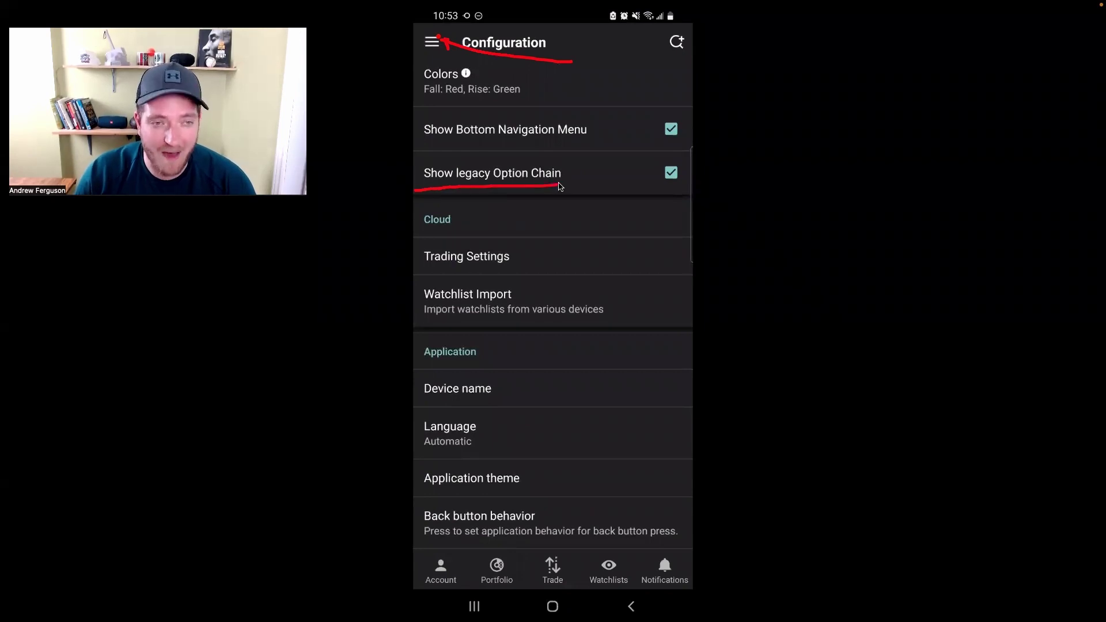
mouse_move(691, 167)
left_mouse_down()
mouse_move(671, 159)
mouse_move(686, 184)
mouse_move(700, 172)
left_mouse_up()
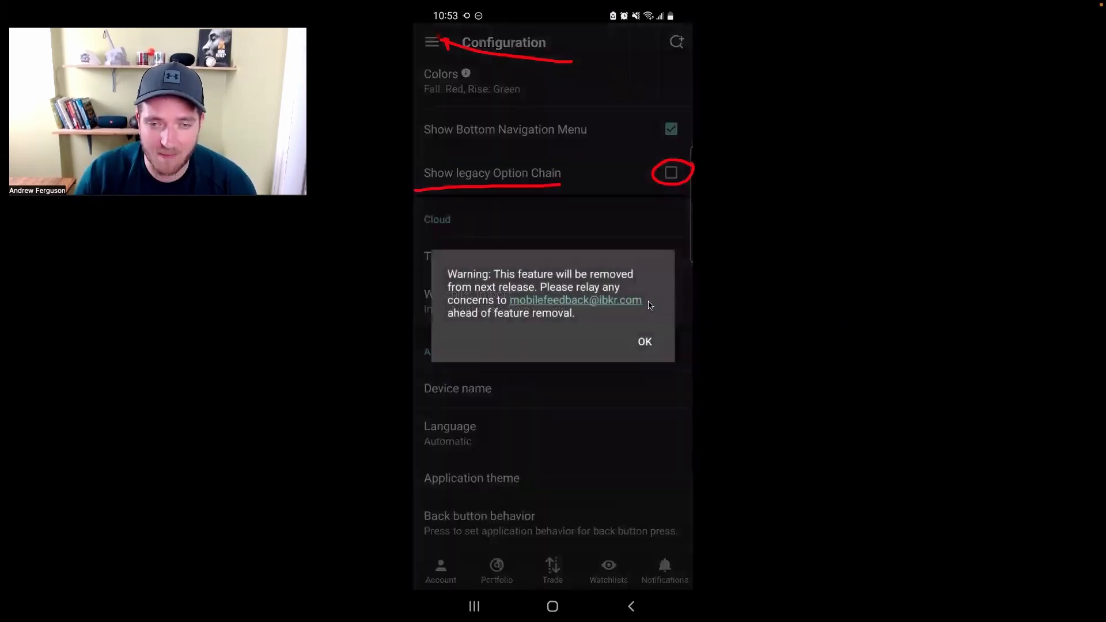
left_click_drag(649, 305, 698, 290)
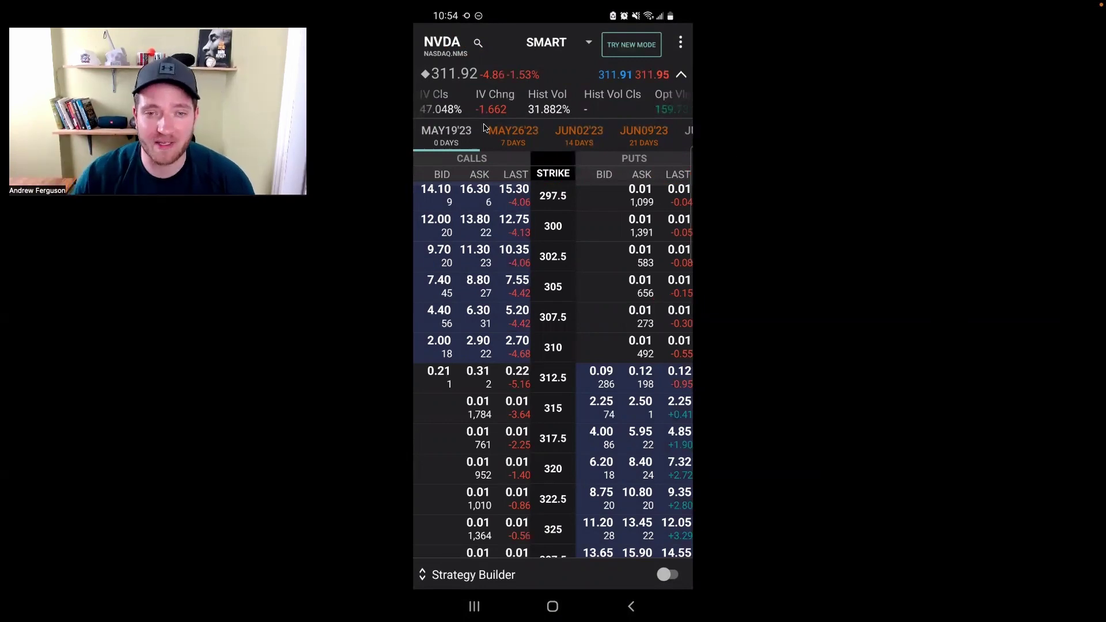
Step: Reopen the legacy NVDA option chain and review its expirations from MAY19'23 through DEC19'25
mouse_move(471, 132)
left_mouse_down()
mouse_move(428, 133)
mouse_move(468, 151)
mouse_move(471, 132)
left_mouse_up()
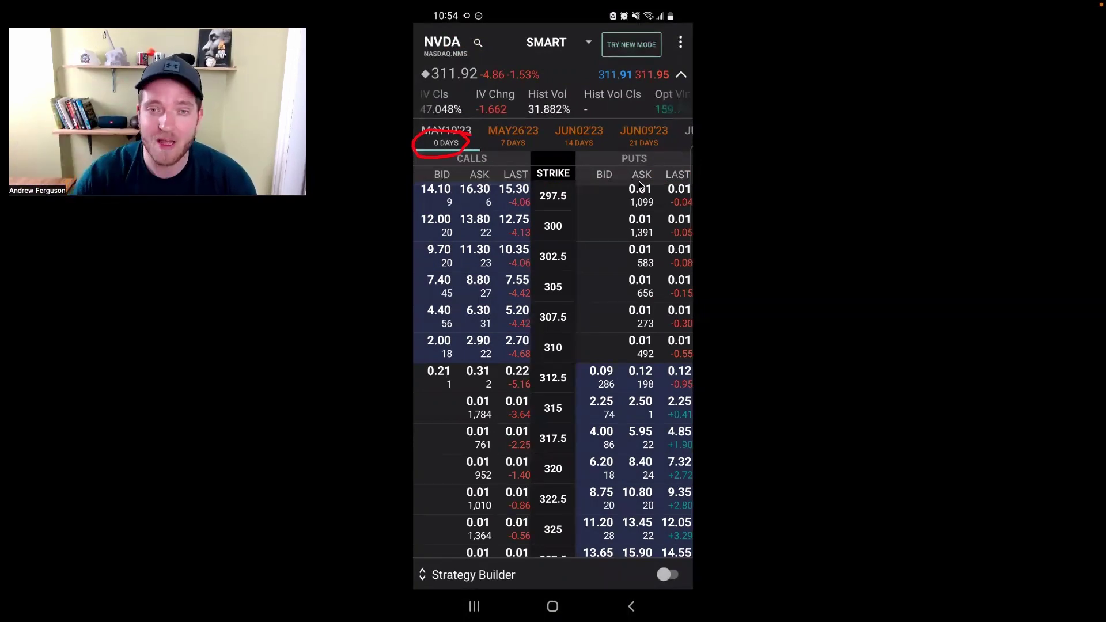
scroll(553, 137, "right", 10)
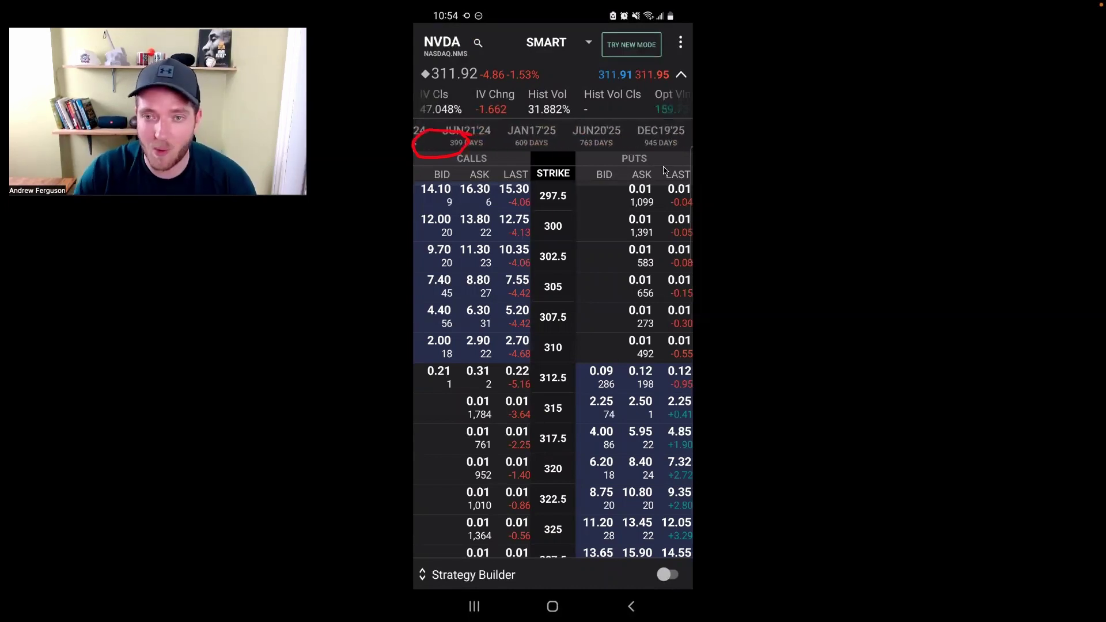
left_click_drag(634, 152, 717, 156)
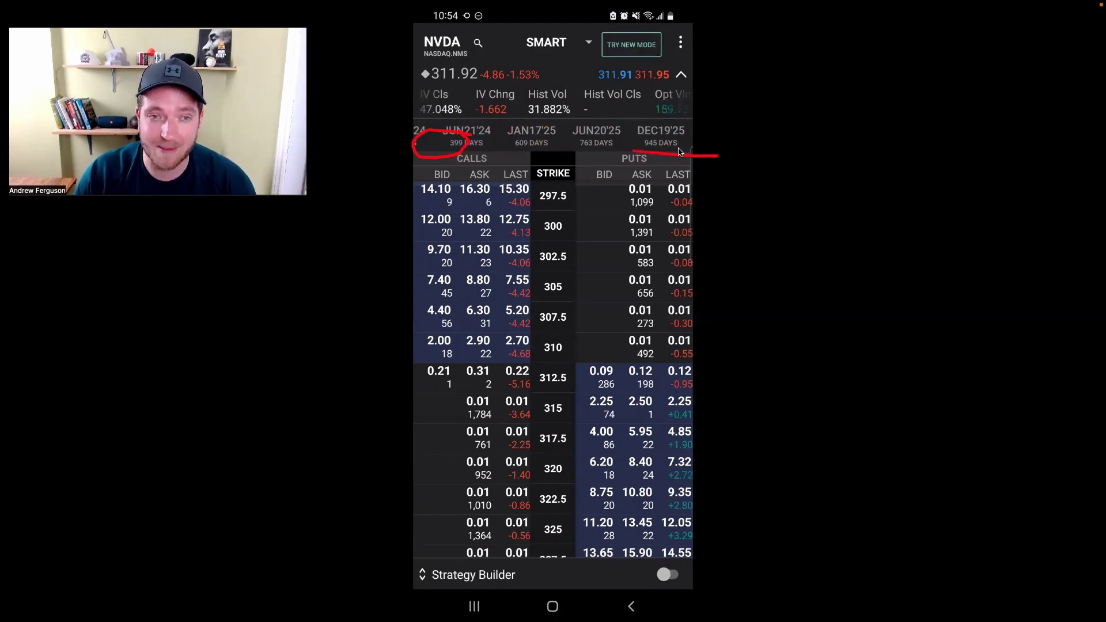
Step: Limit the option chain's time period to 3 Months and check the furthest expiration offered
left_click_drag(800, 46, 693, 44)
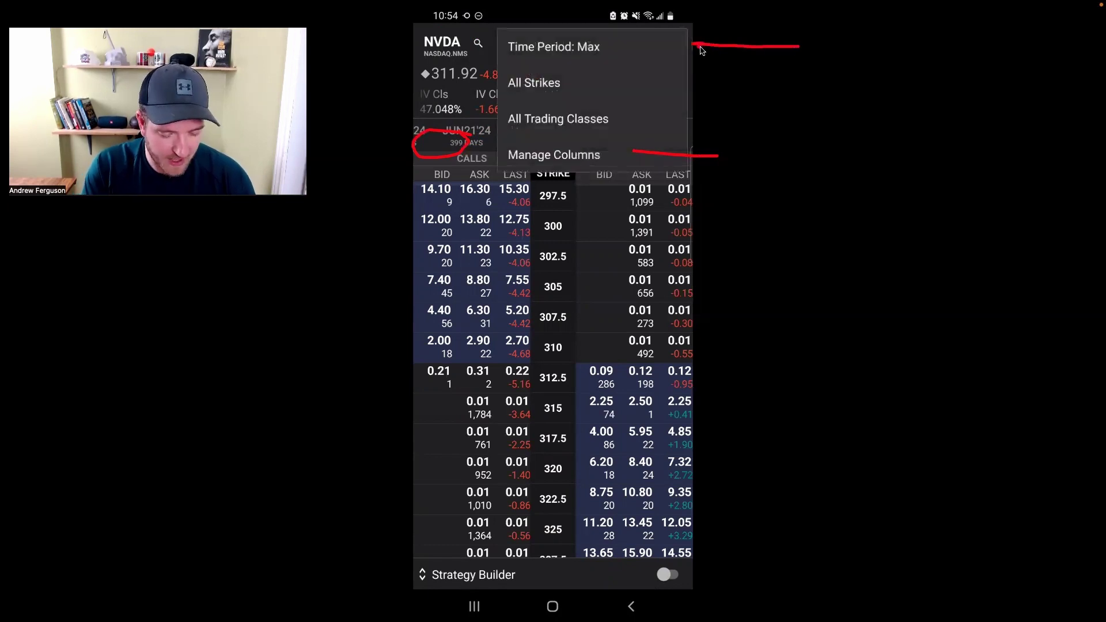
left_click_drag(629, 58, 541, 55)
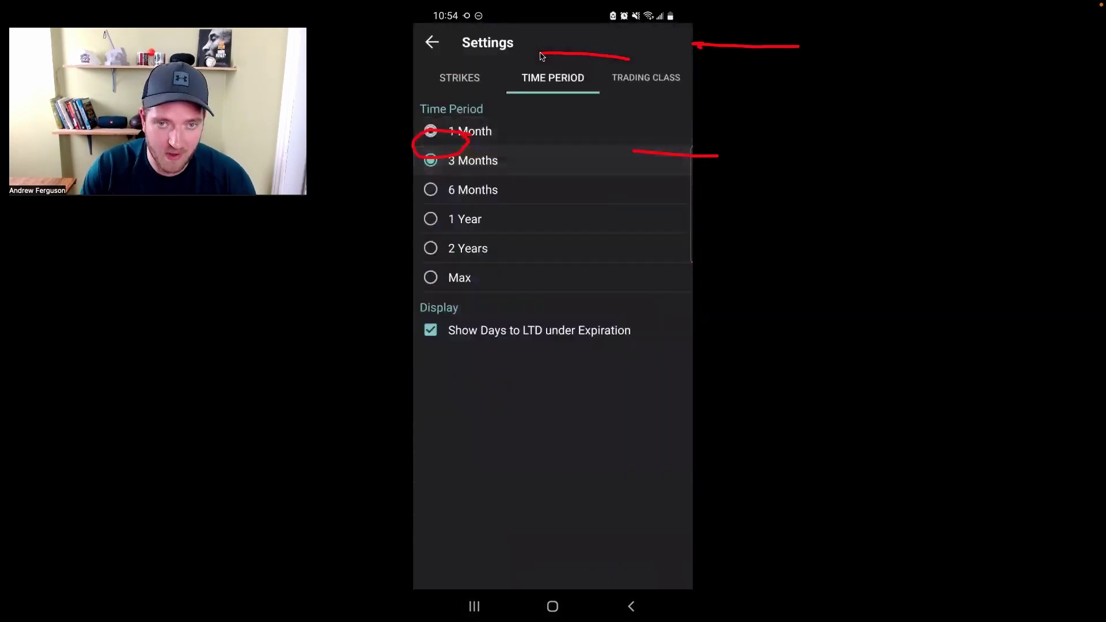
mouse_move(1072, 333)
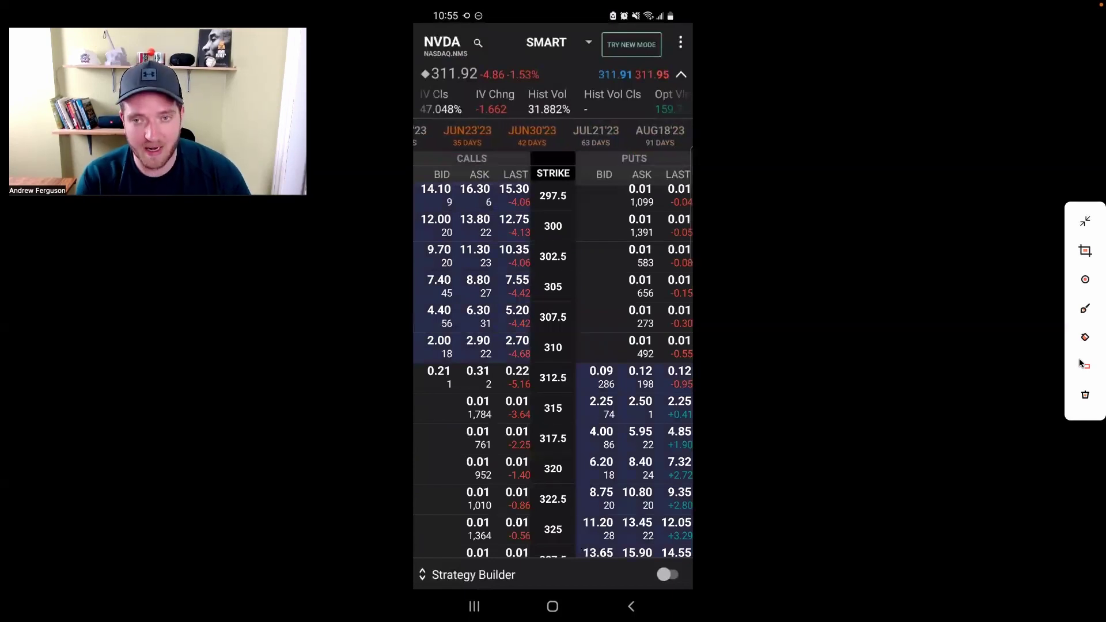
left_click(1081, 364)
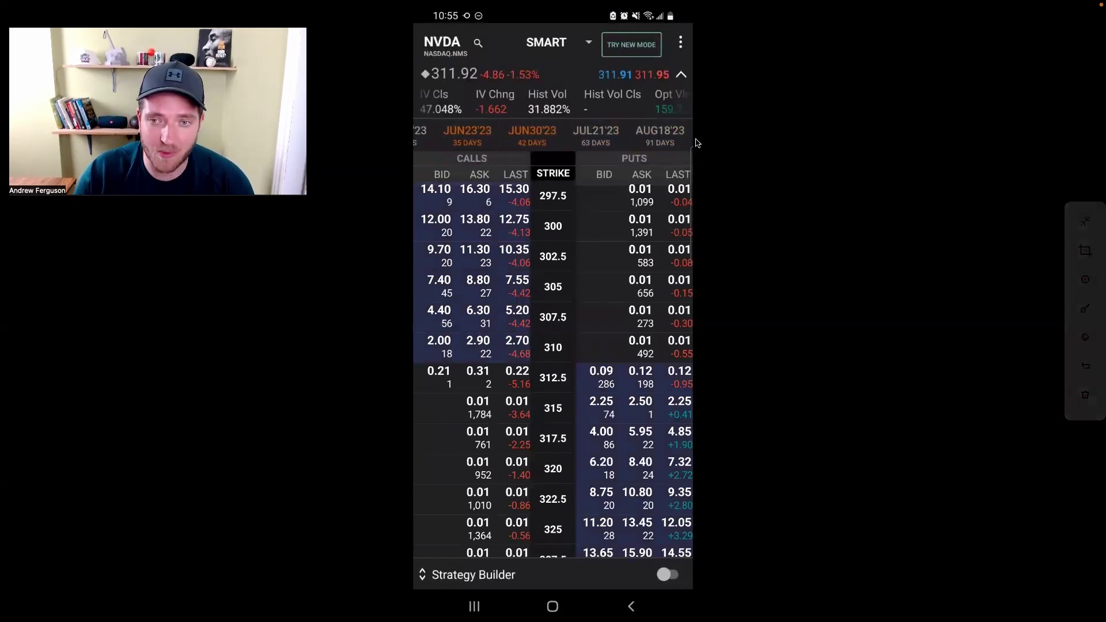
mouse_move(711, 127)
left_mouse_down()
mouse_move(625, 141)
mouse_move(709, 130)
mouse_move(696, 121)
left_mouse_up()
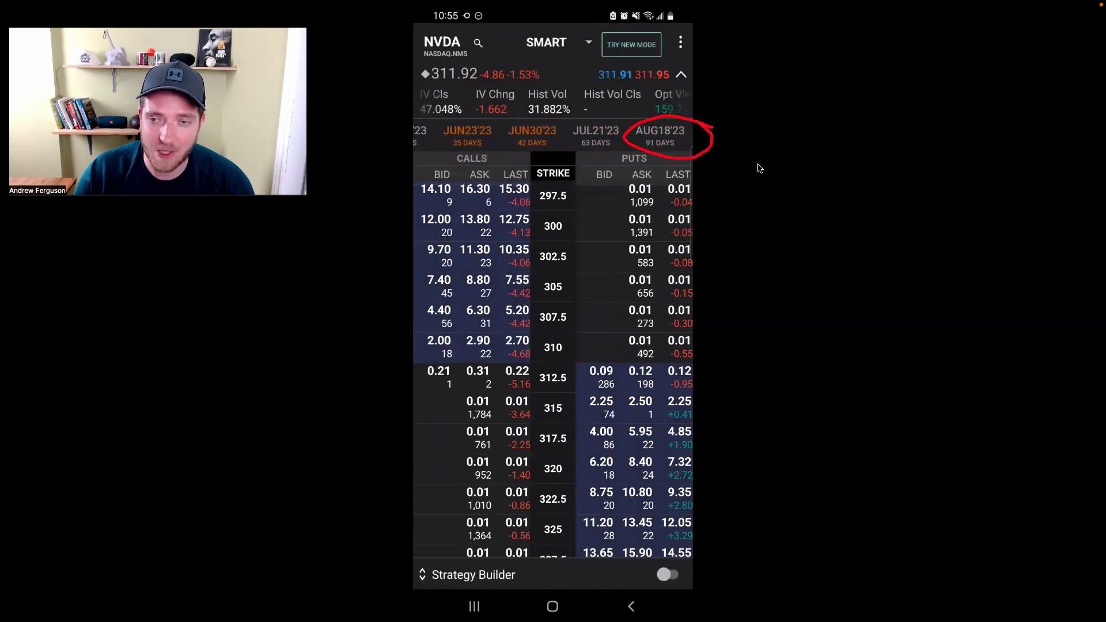
mouse_move(764, 162)
left_mouse_down()
mouse_move(753, 194)
mouse_move(794, 171)
mouse_move(797, 191)
mouse_move(829, 191)
left_mouse_up()
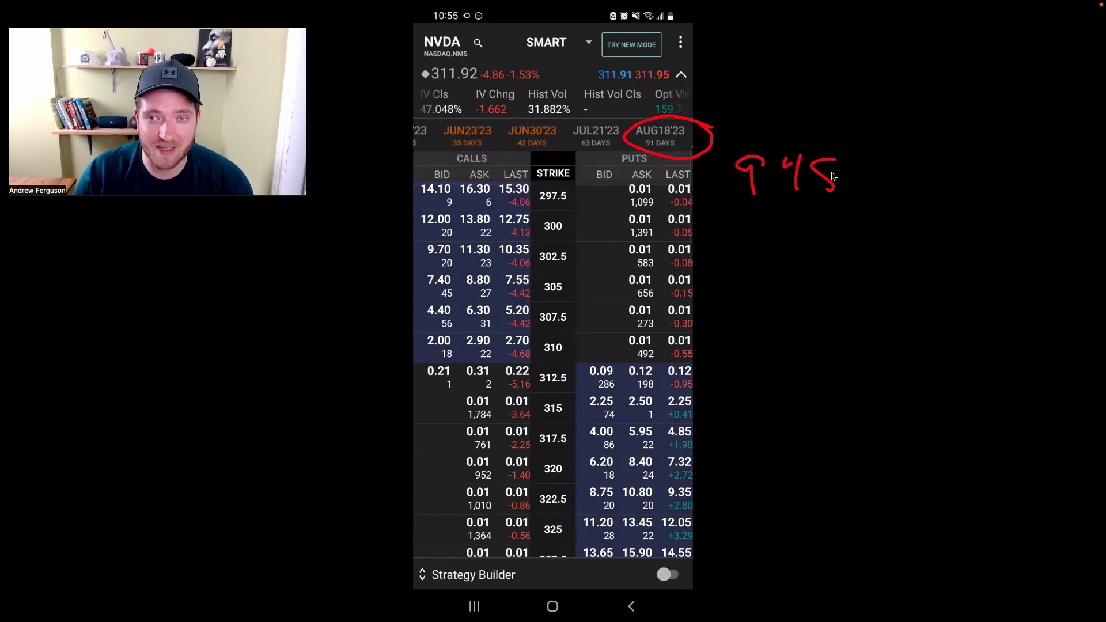
Step: Set the option chain's time period back to Max and open the DEC19'25 expiration
left_click_drag(804, 49, 698, 42)
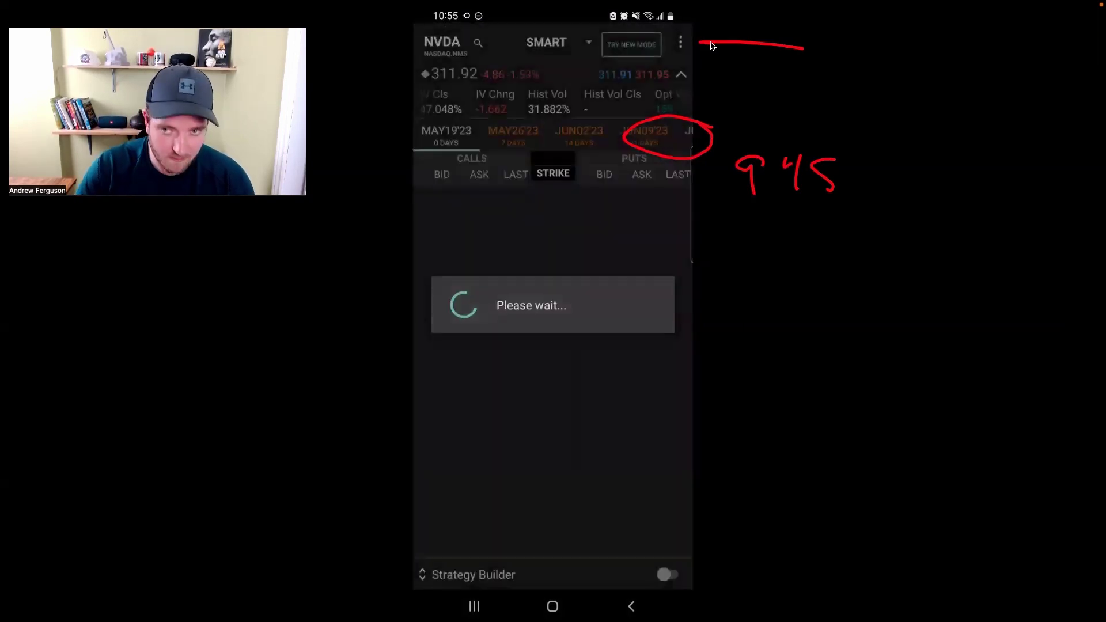
left_click(1086, 366)
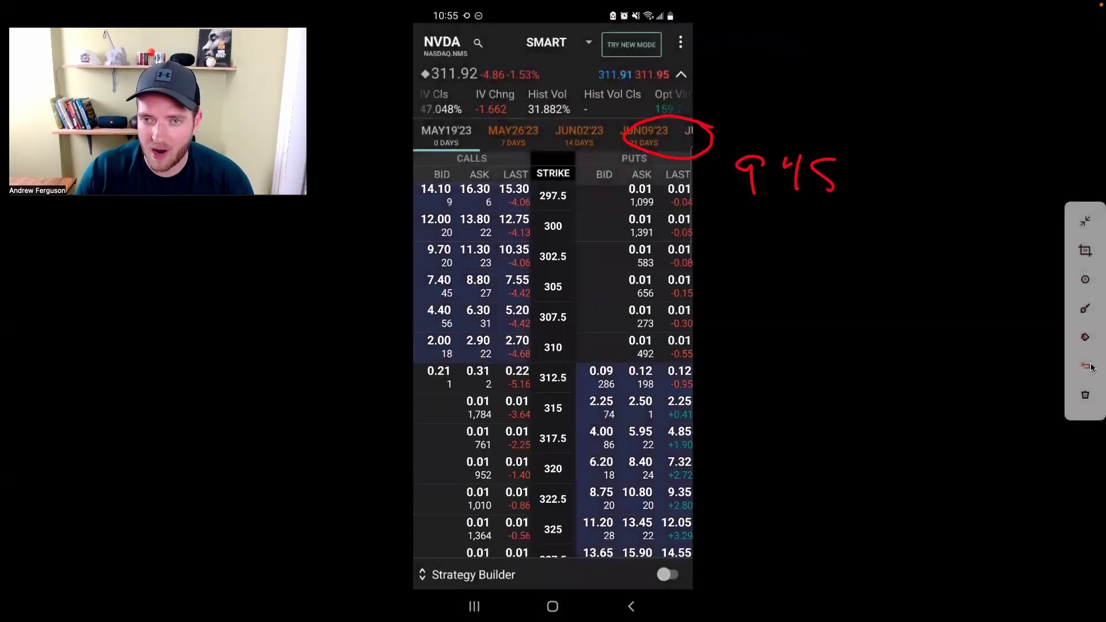
left_click(1086, 366)
left_click(1086, 366)
left_click(1086, 366)
left_click(1086, 366)
left_click(1086, 366)
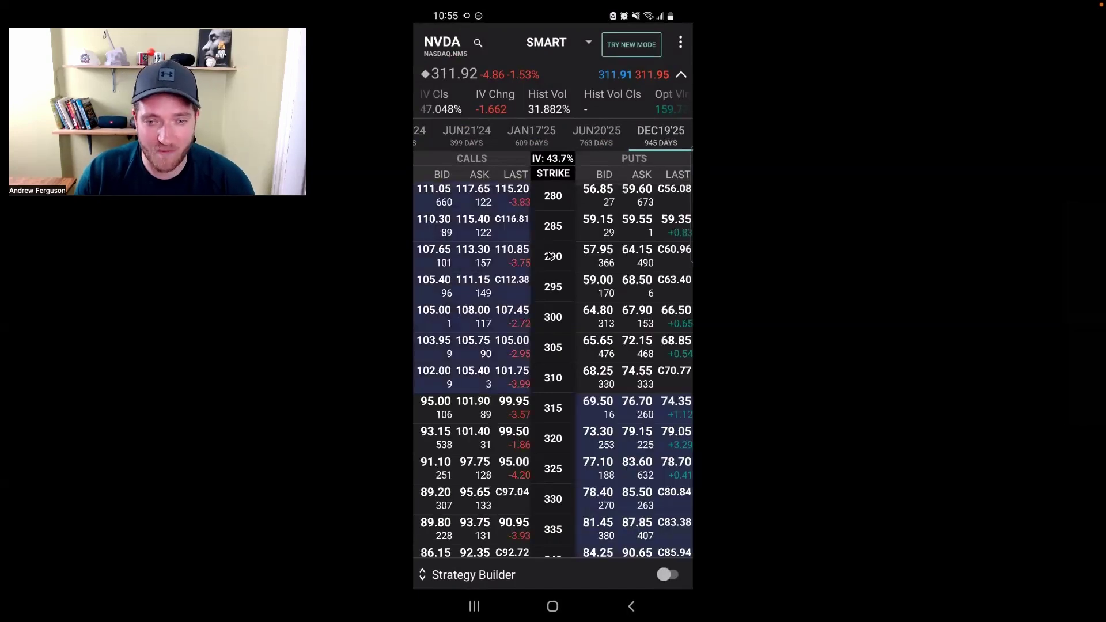
Step: Open the JUN16'23 expiration and select the 310 put to sell and the 305 put to buy
mouse_move(699, 121)
left_mouse_down()
mouse_move(468, 133)
mouse_move(401, 171)
mouse_move(786, 127)
mouse_move(665, 128)
left_mouse_up()
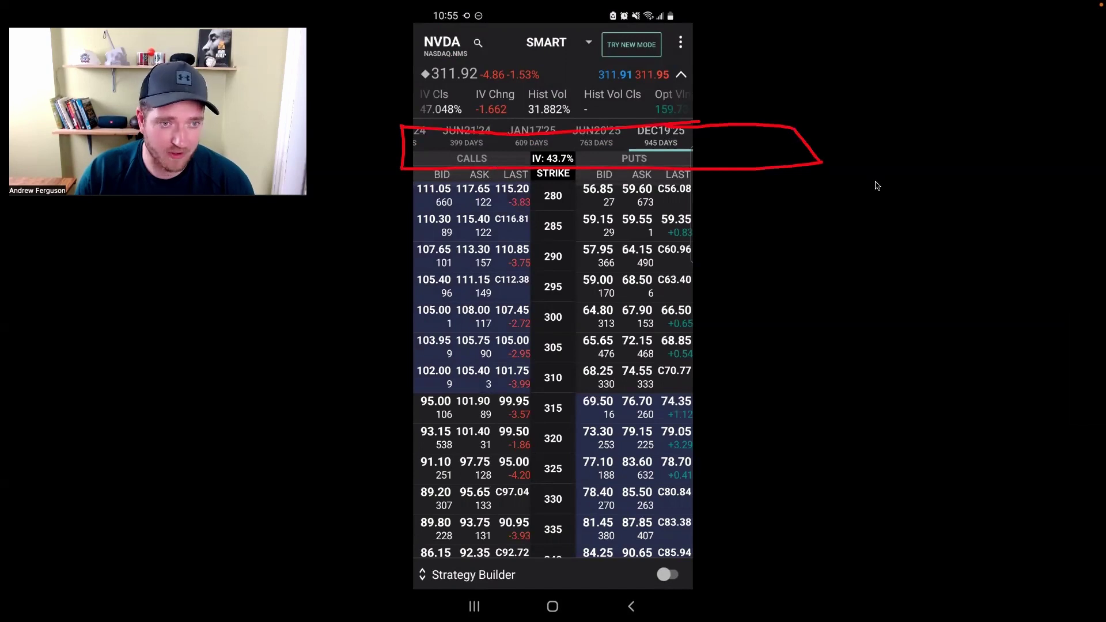
mouse_move(1086, 363)
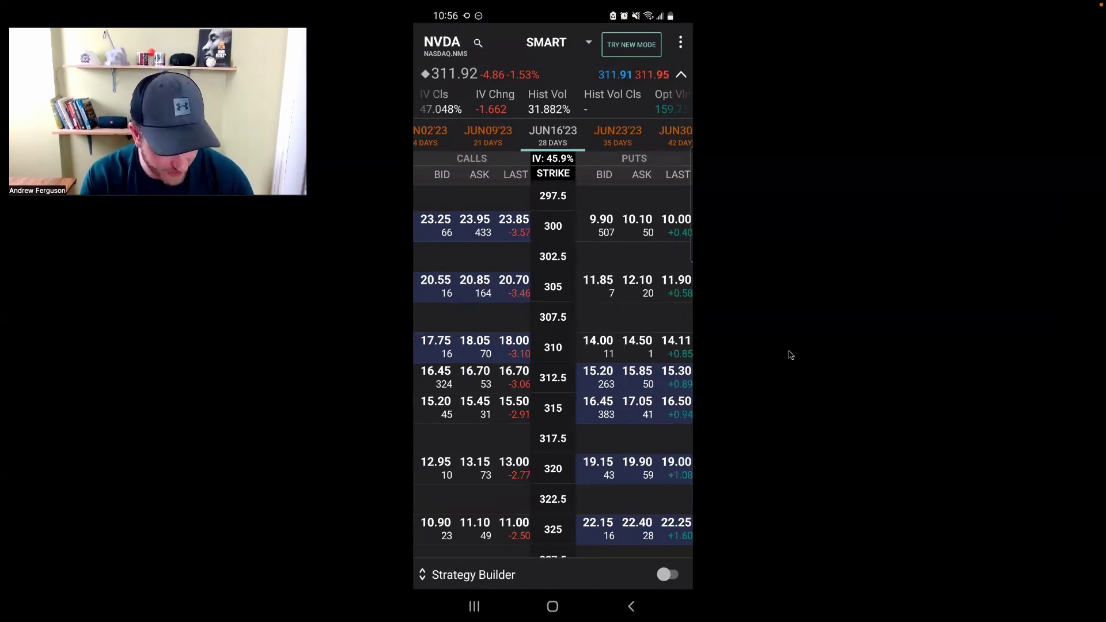
left_click(598, 347)
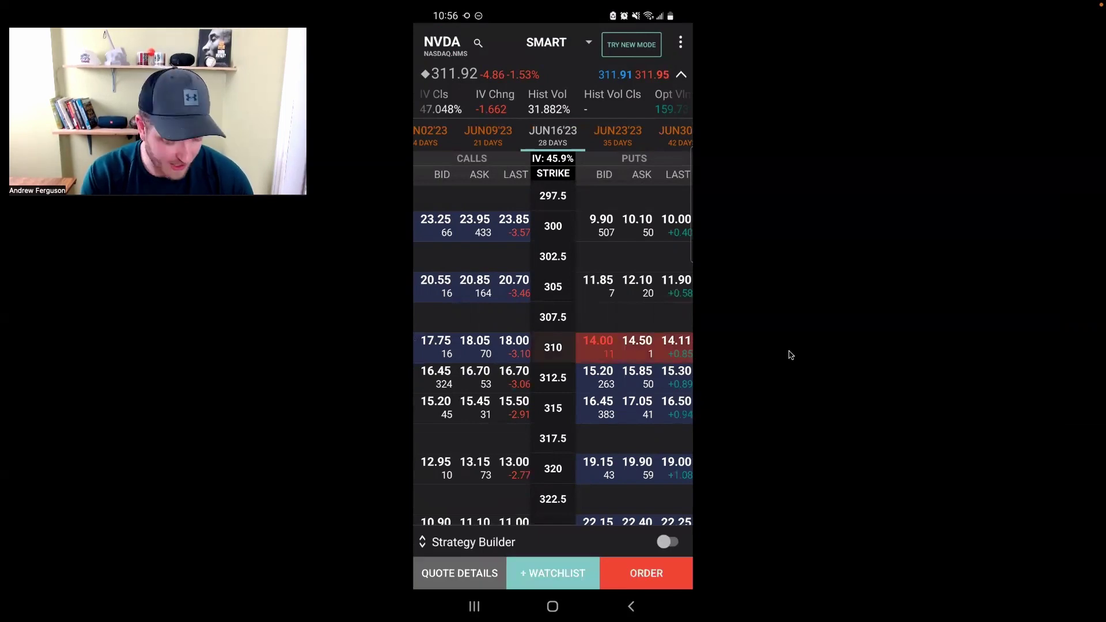
left_click(599, 286)
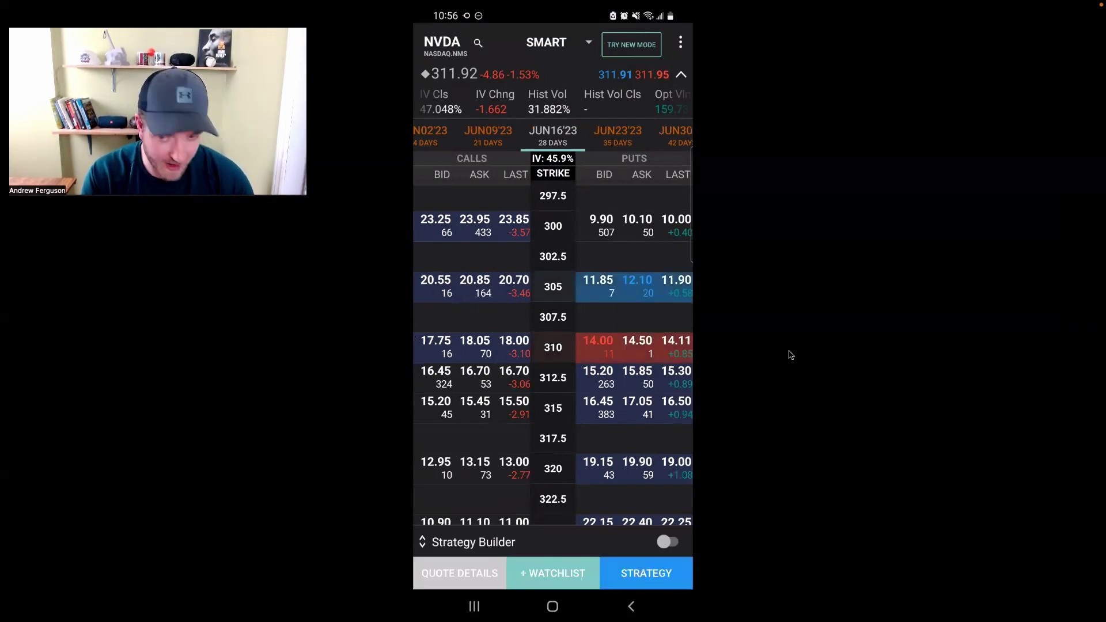
Step: Load the selected 310/305 put spread into the Strategy Builder and review its two legs
left_click_drag(708, 349, 783, 349)
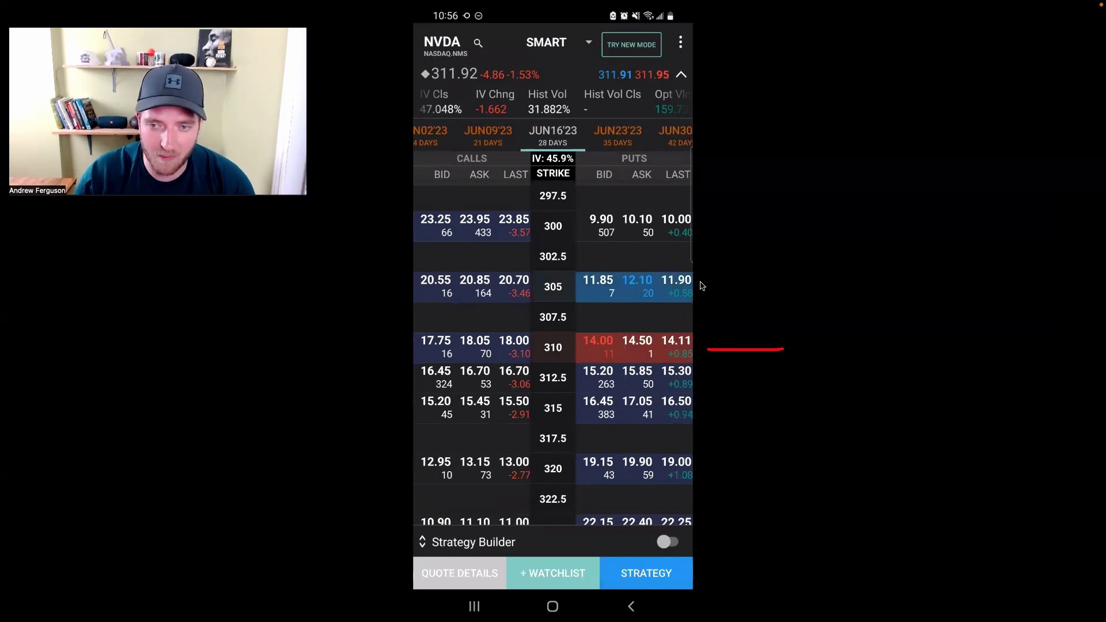
left_click_drag(696, 282, 730, 283)
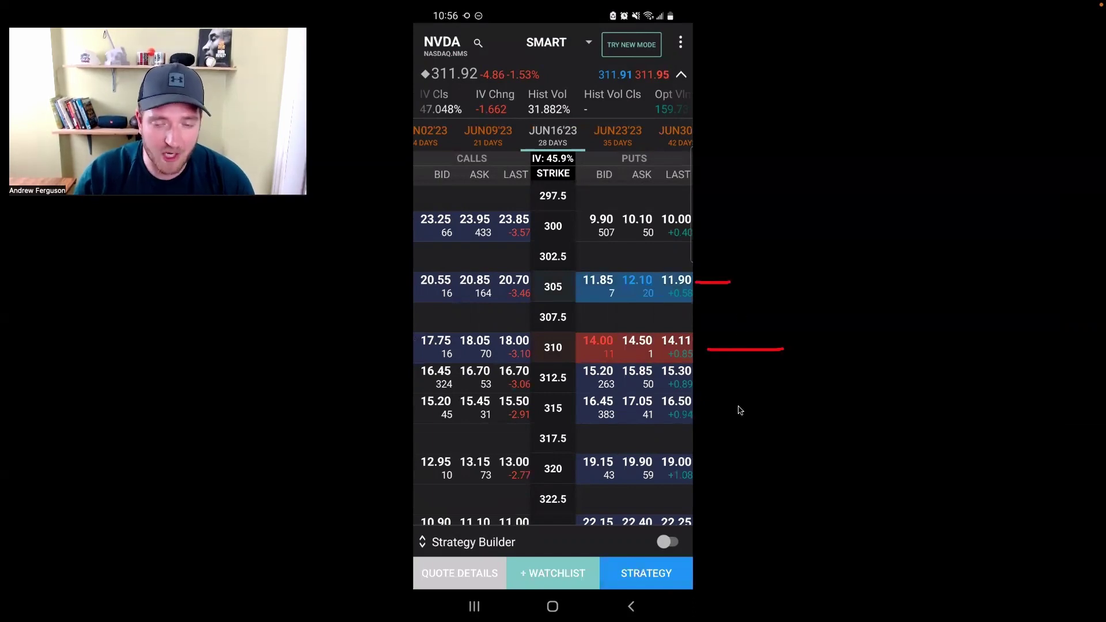
mouse_move(786, 440)
left_mouse_down()
mouse_move(696, 578)
mouse_move(710, 583)
left_mouse_up()
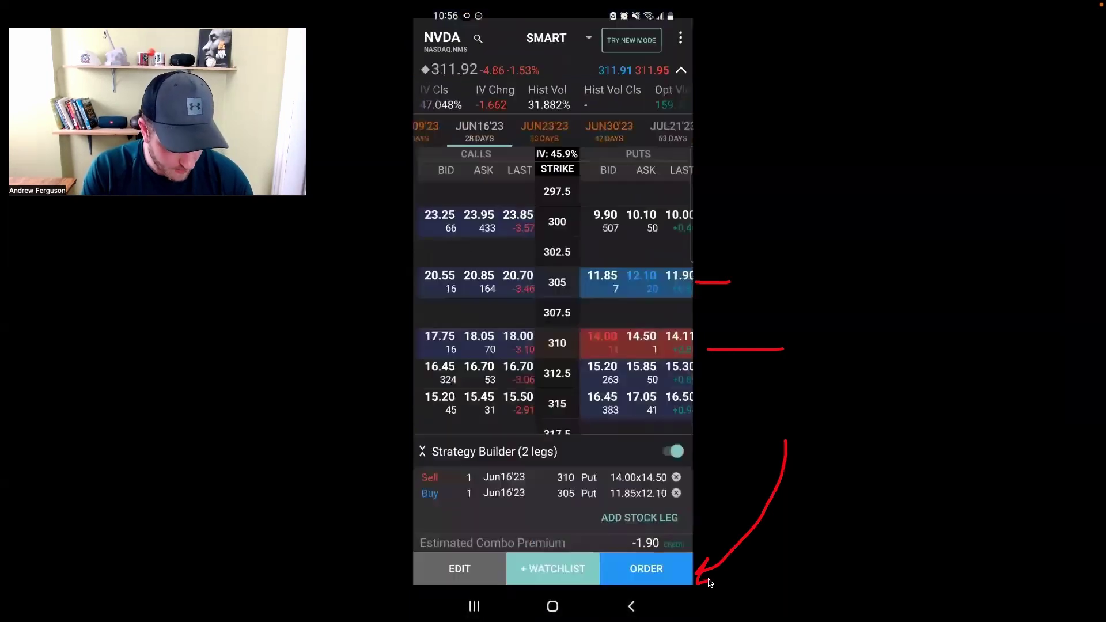
mouse_move(694, 526)
left_mouse_down()
mouse_move(702, 461)
mouse_move(505, 474)
mouse_move(390, 527)
mouse_move(693, 520)
left_mouse_up()
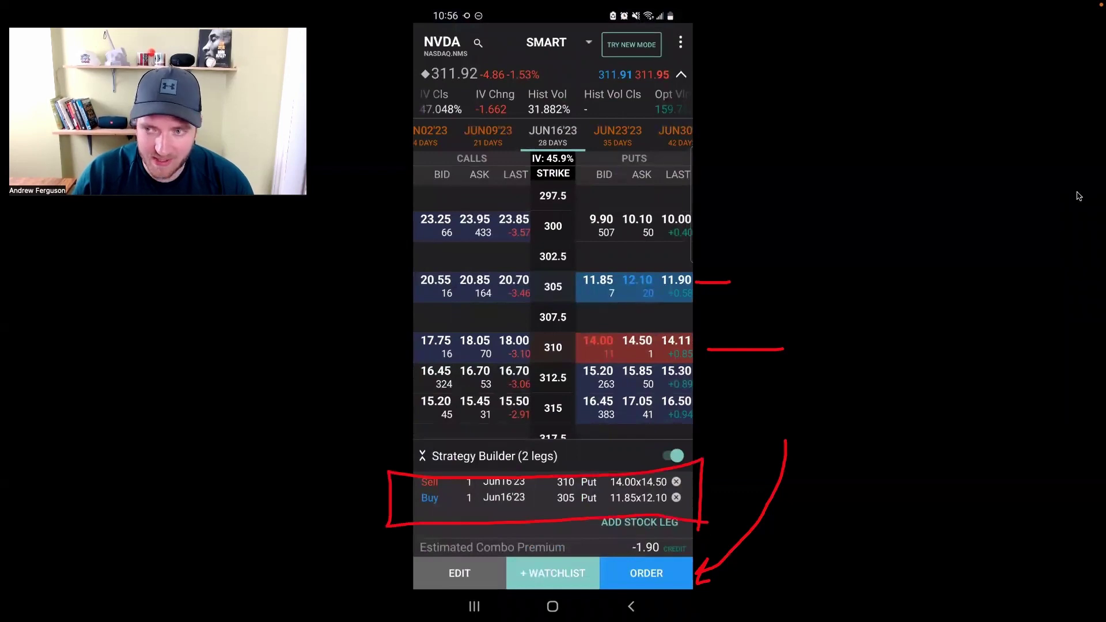
Step: Clear the put spread legs from the JUN16'23 chain and turn on an empty Strategy Builder
mouse_move(1087, 199)
left_click(1084, 368)
left_click(1083, 369)
left_click(1083, 371)
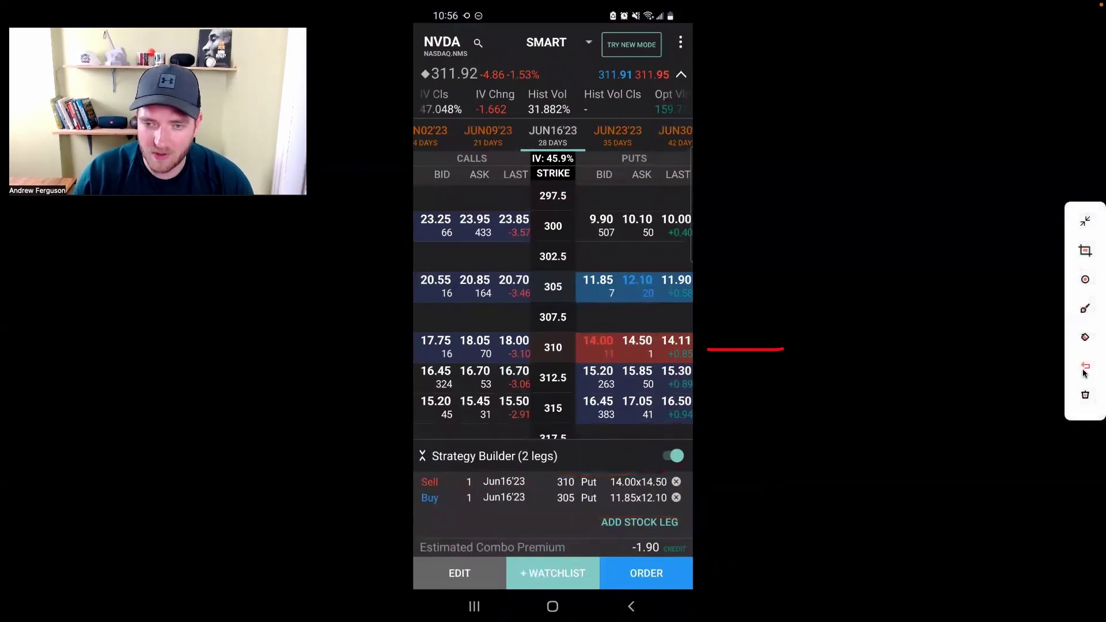
left_click(1083, 372)
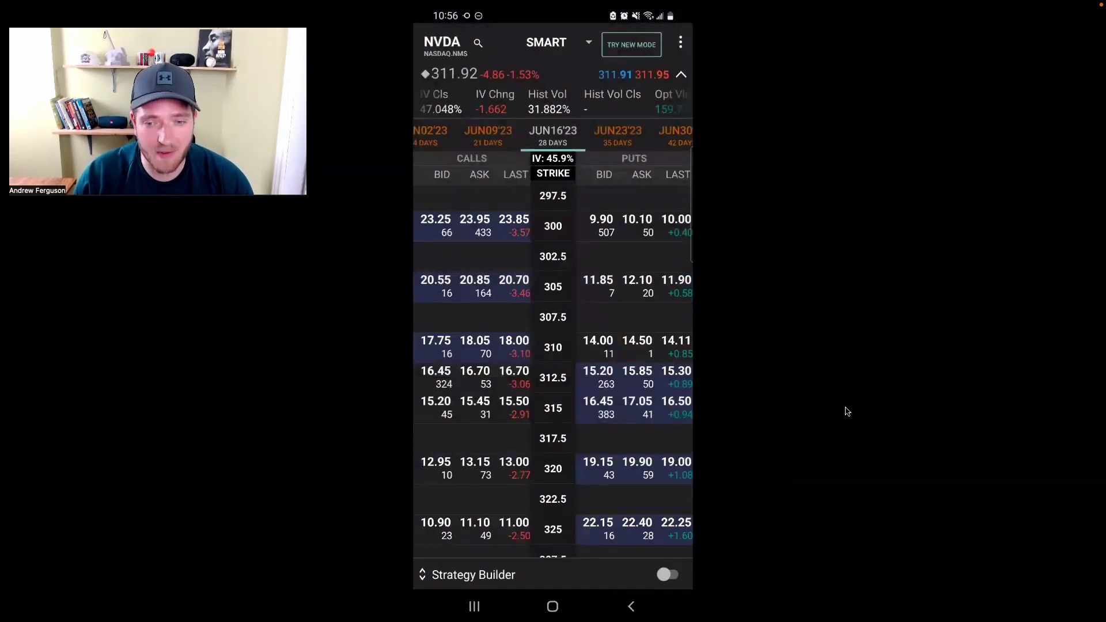
mouse_move(807, 453)
left_mouse_down()
mouse_move(704, 563)
mouse_move(713, 565)
left_mouse_up()
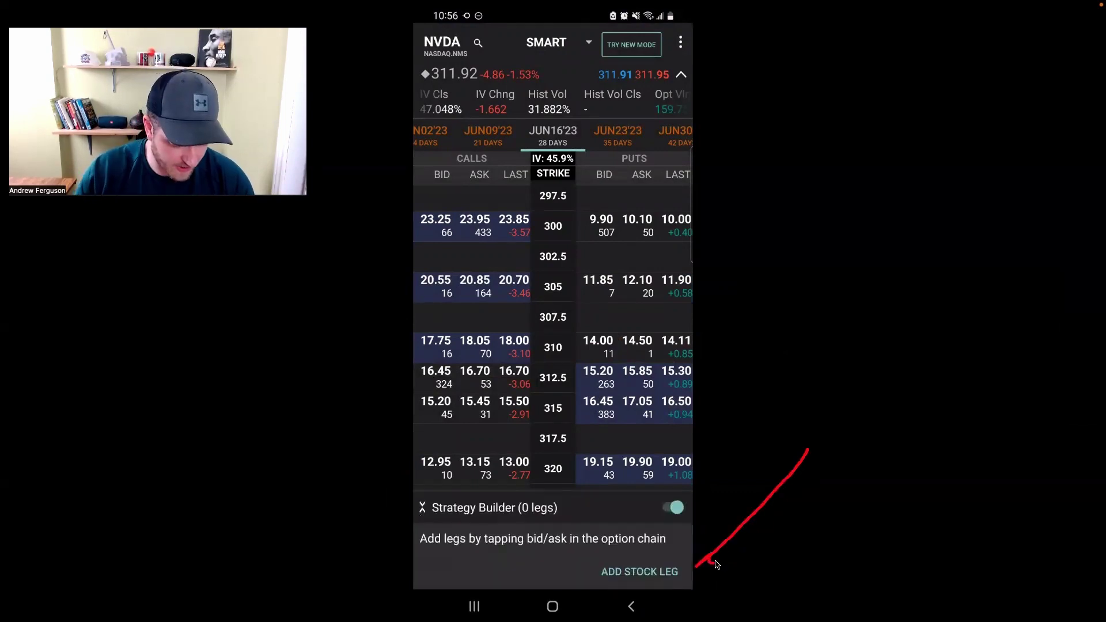
Step: Add a sold 310 put and a bought 305 put from the JUN16'23 chain to the Strategy Builder
mouse_move(688, 563)
left_mouse_down()
mouse_move(594, 567)
mouse_move(681, 585)
mouse_move(683, 565)
left_mouse_up()
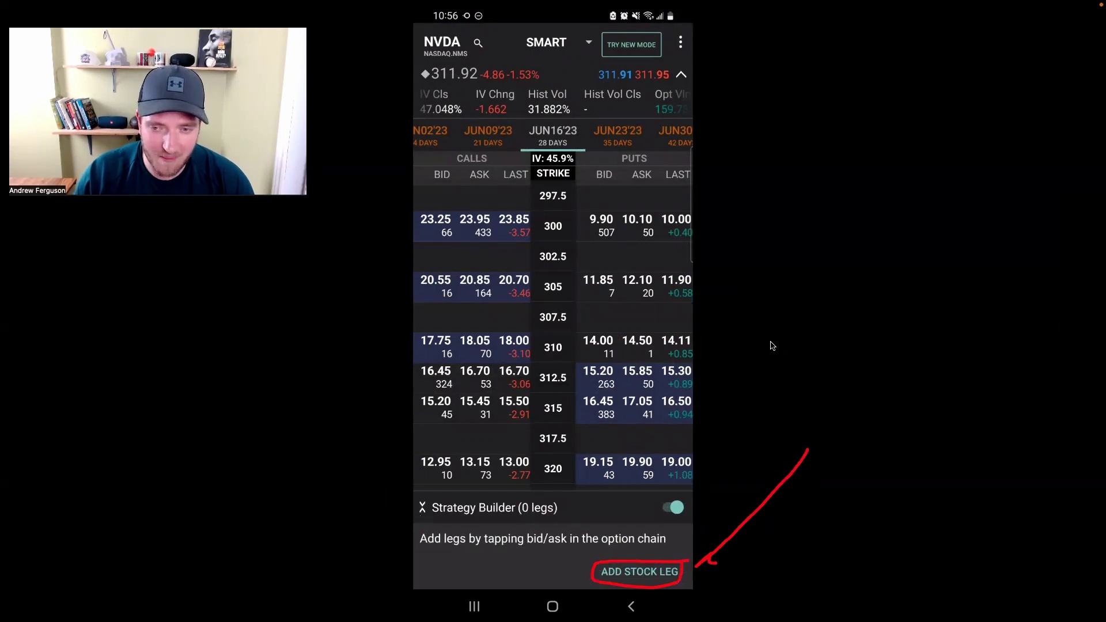
left_click_drag(805, 336, 684, 345)
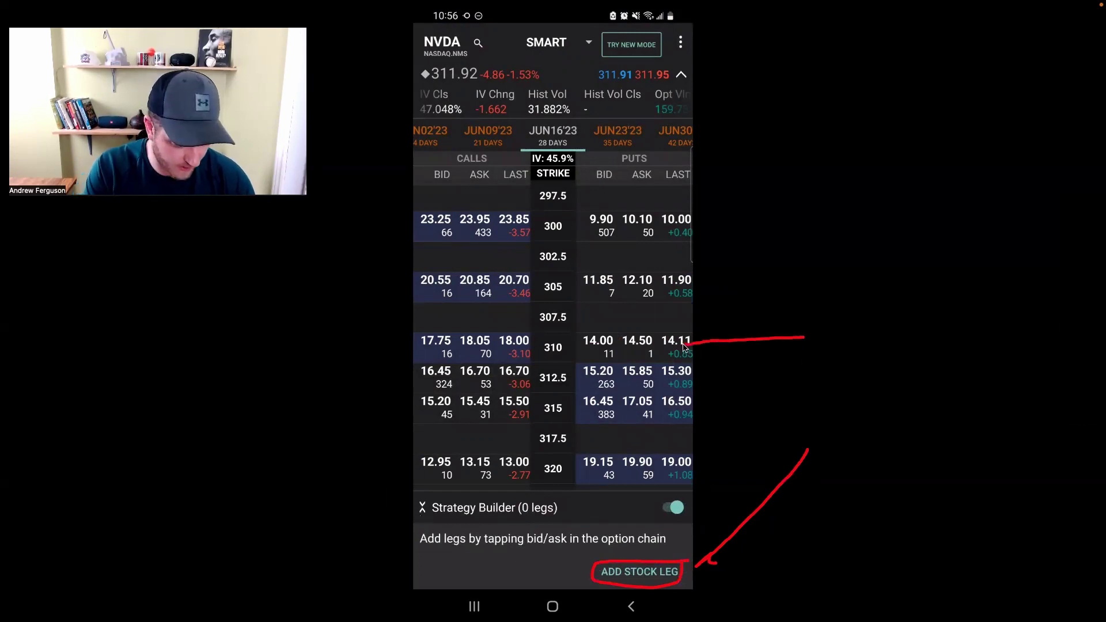
mouse_move(730, 455)
left_mouse_down()
mouse_move(725, 478)
mouse_move(681, 490)
left_mouse_up()
mouse_move(717, 524)
left_mouse_down()
mouse_move(607, 557)
mouse_move(705, 569)
mouse_move(703, 535)
left_mouse_up()
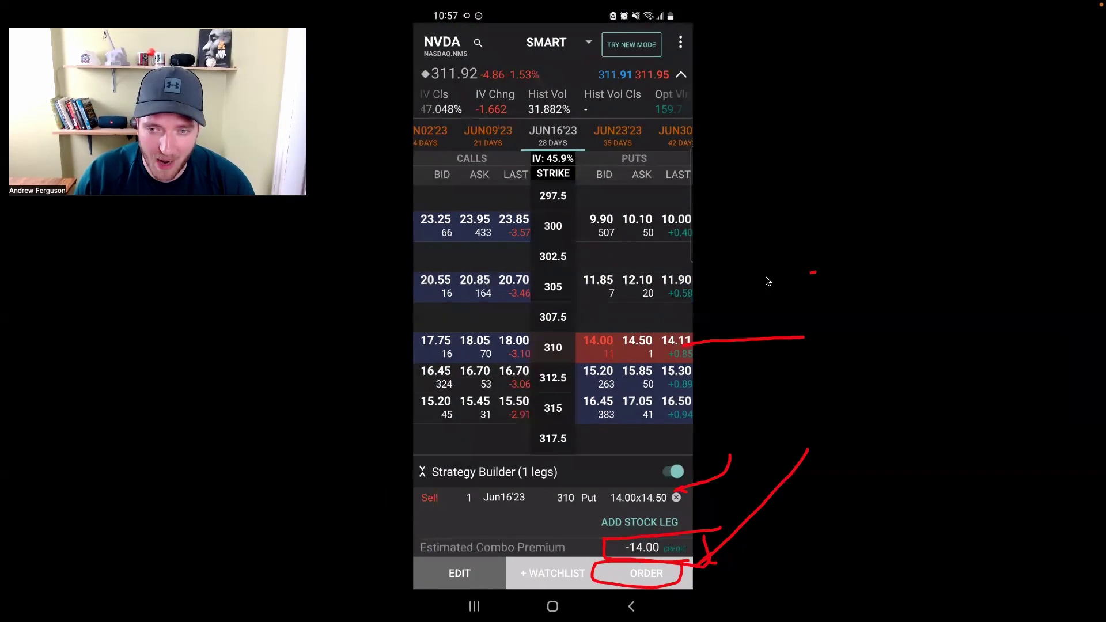
mouse_move(812, 272)
left_mouse_down()
mouse_move(699, 288)
mouse_move(712, 296)
left_mouse_up()
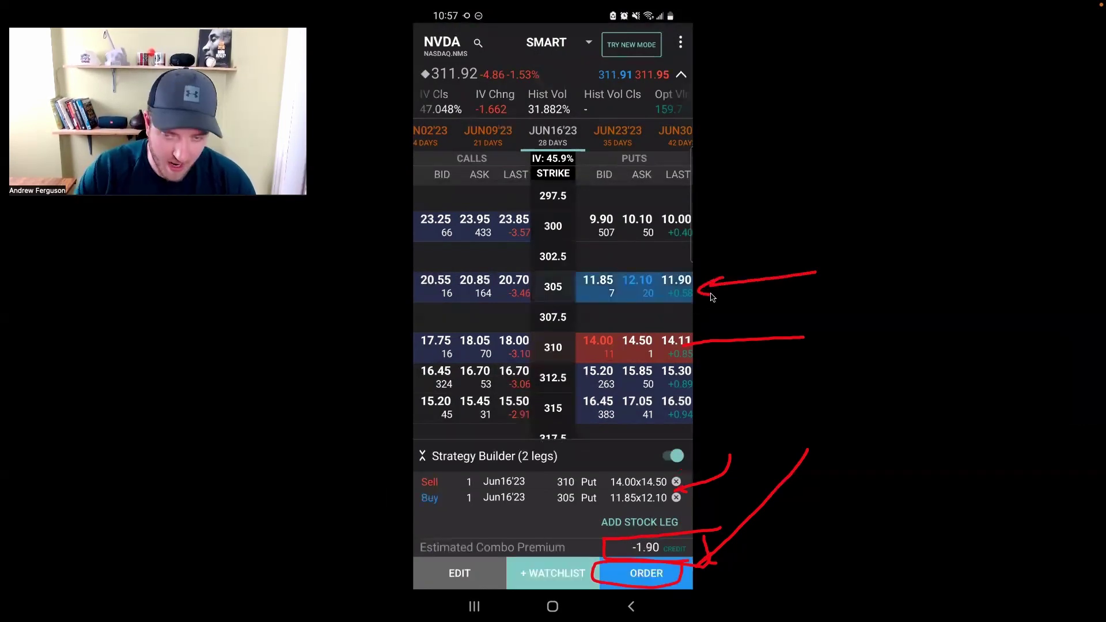
mouse_move(1077, 292)
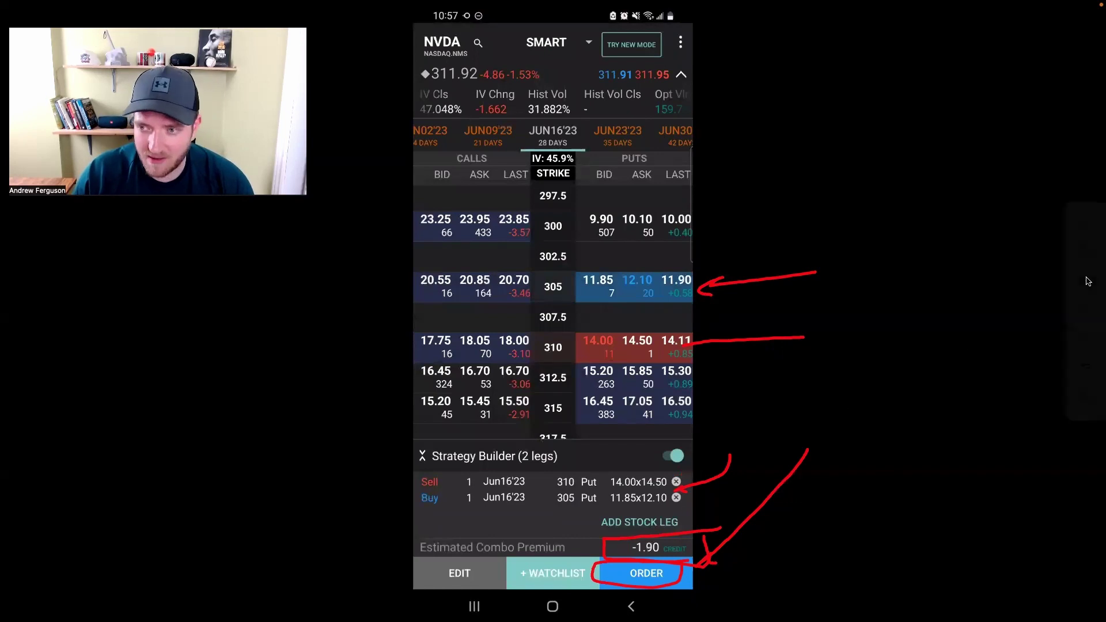
left_click(1084, 367)
left_click(1085, 367)
left_click(1084, 367)
left_click(1085, 366)
left_click(1085, 367)
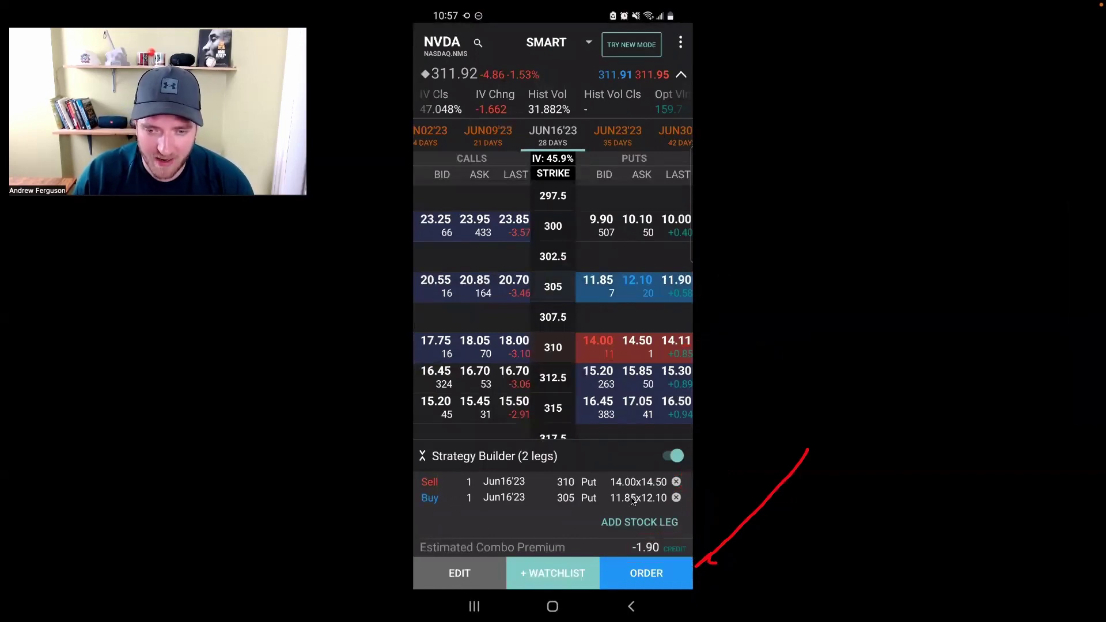
Step: Review the put spread's estimated combo premium, strikes and two legs in the Strategy Builder
mouse_move(767, 464)
left_mouse_down()
mouse_move(698, 567)
mouse_move(724, 566)
mouse_move(659, 537)
mouse_move(419, 527)
mouse_move(410, 557)
mouse_move(712, 563)
left_mouse_up()
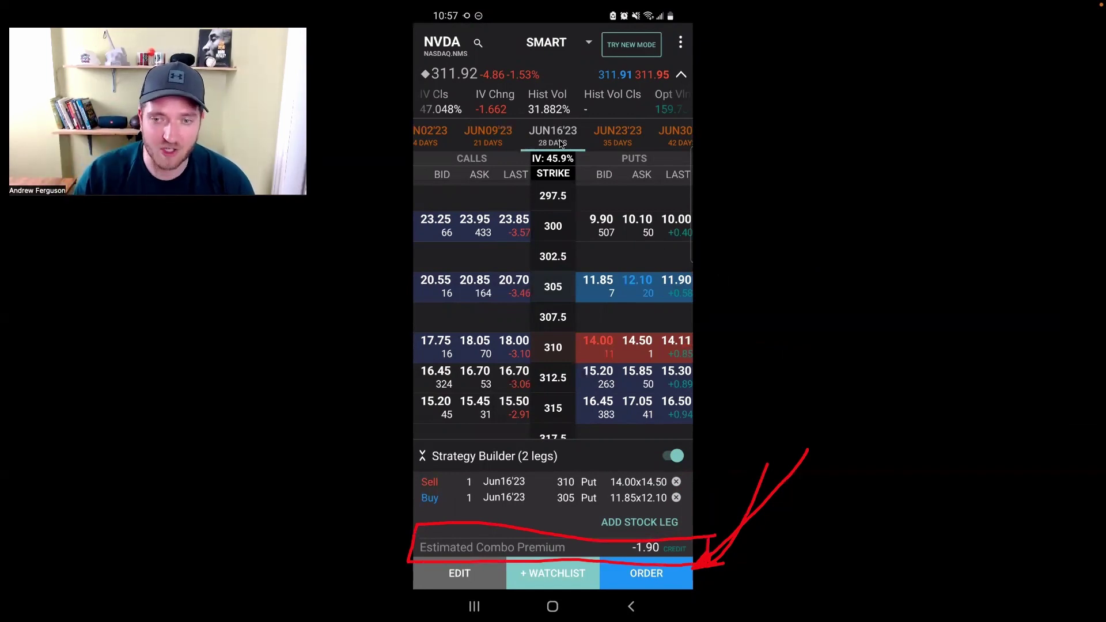
left_click_drag(701, 225, 636, 269)
left_click_drag(724, 253, 682, 280)
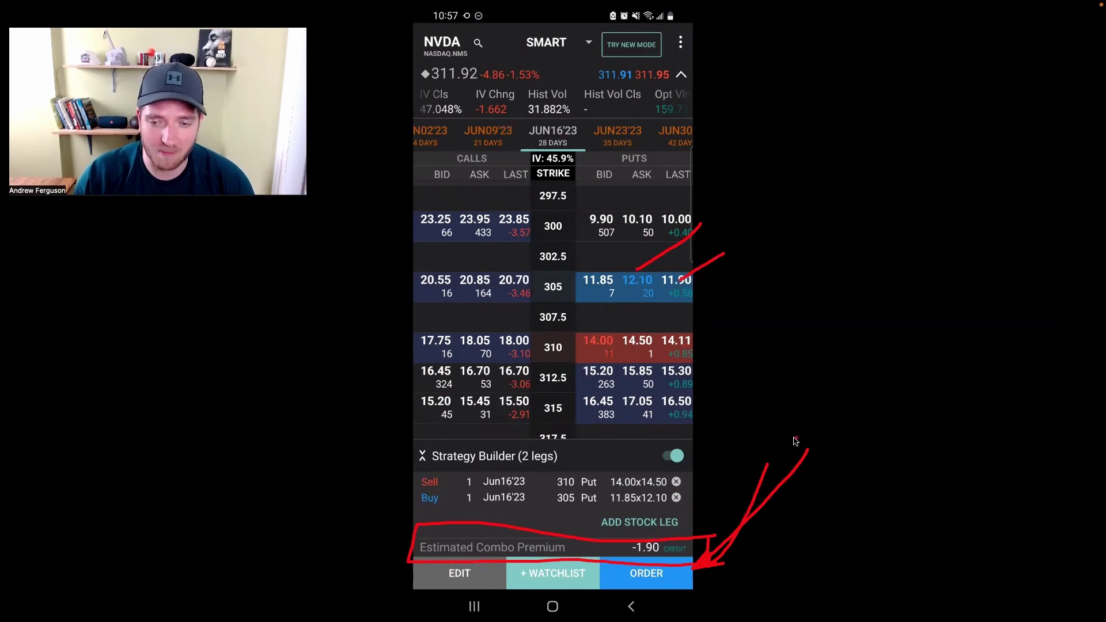
left_click_drag(797, 438, 683, 488)
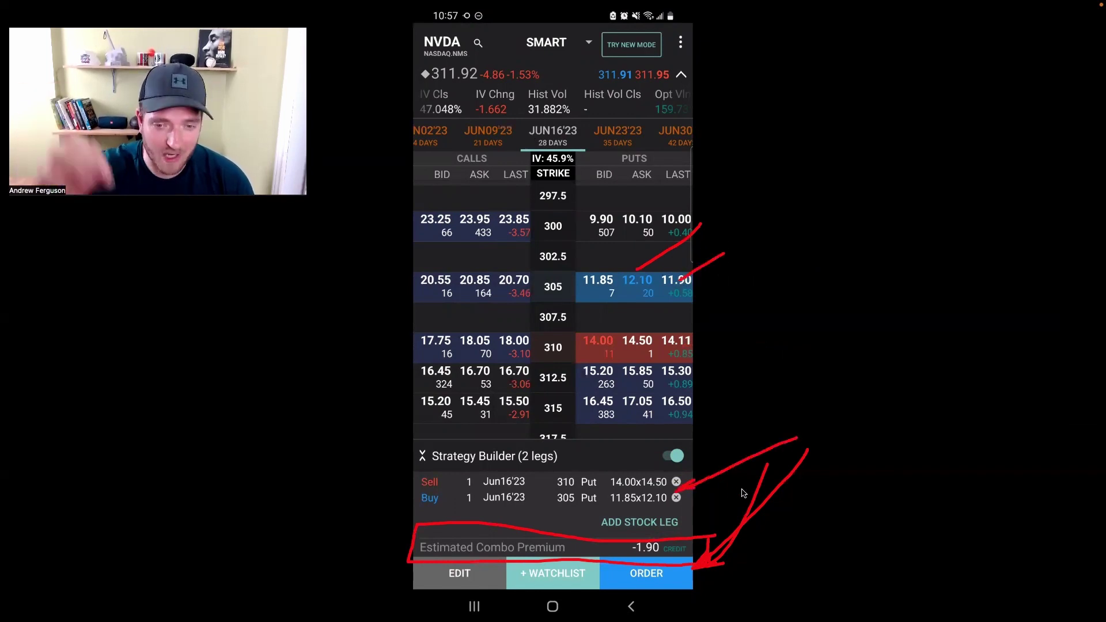
Step: Open the portfolio's positions and examine the account's unrealized P&L and the instruments held
key("e")
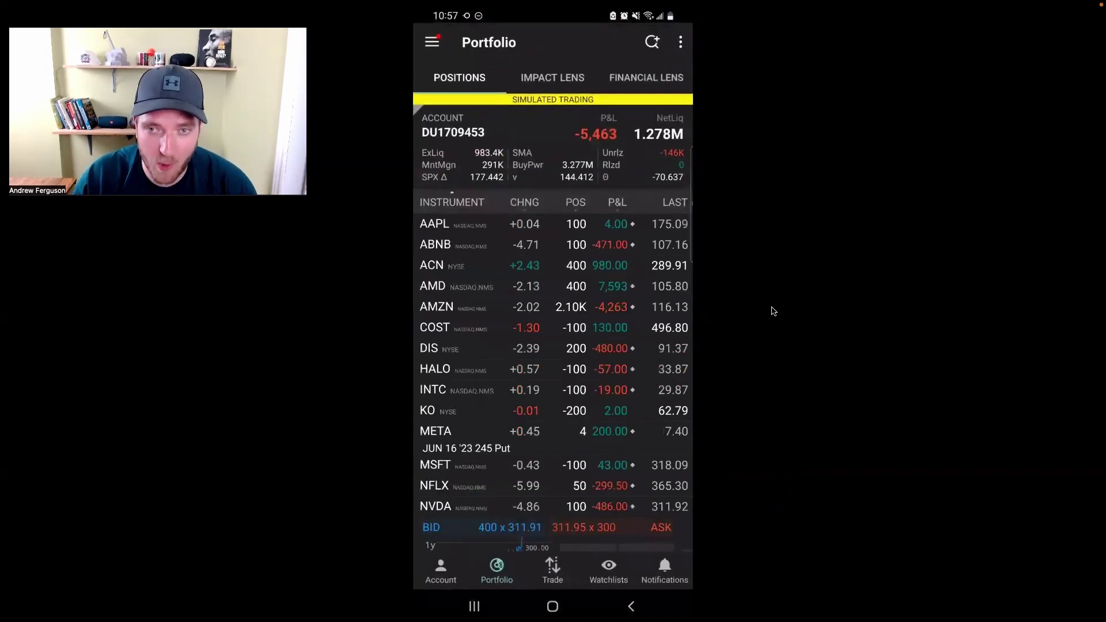
mouse_move(696, 146)
left_mouse_down()
mouse_move(603, 147)
mouse_move(597, 157)
mouse_move(697, 164)
mouse_move(693, 147)
left_mouse_up()
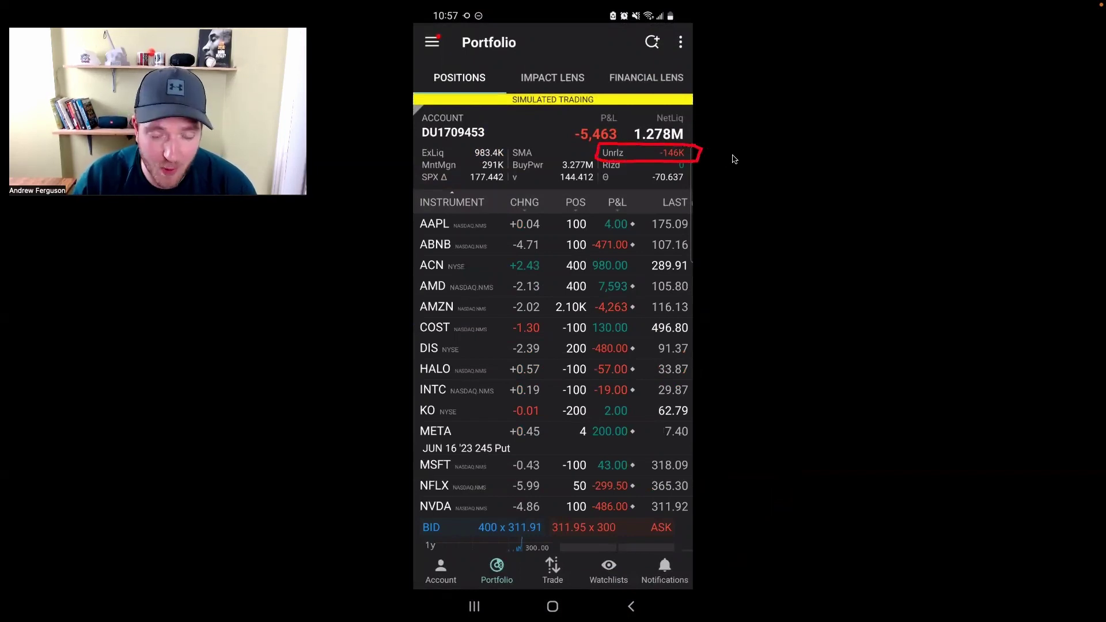
left_click_drag(337, 225, 403, 217)
left_click_drag(343, 250, 423, 246)
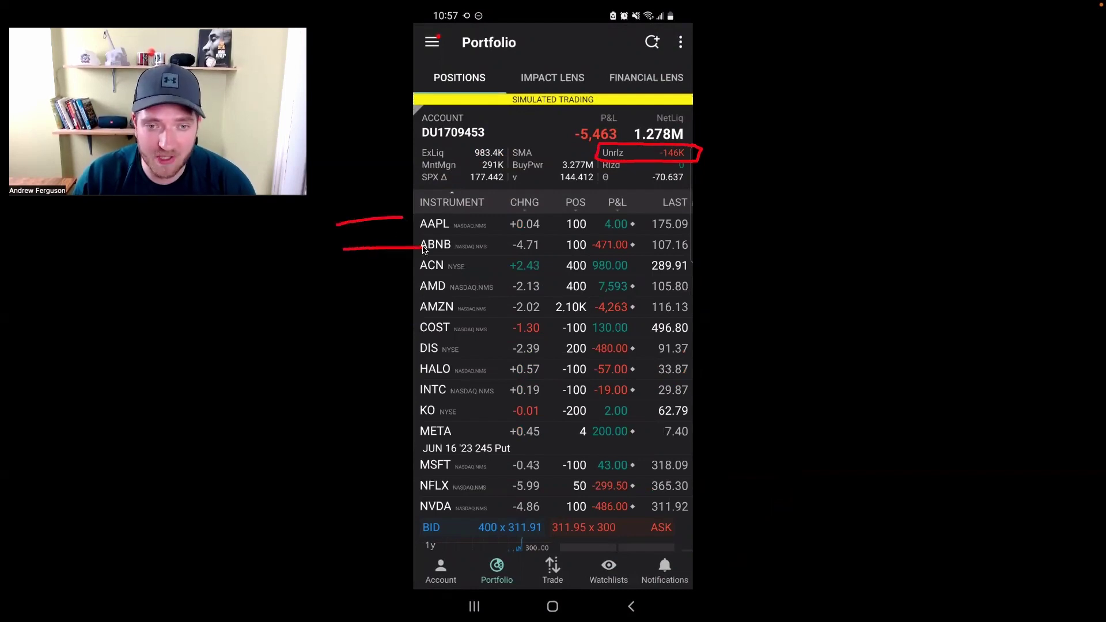
left_click_drag(338, 274, 413, 266)
mouse_move(362, 292)
left_mouse_down()
mouse_move(412, 290)
mouse_move(426, 309)
left_mouse_up()
mouse_move(352, 333)
left_mouse_down()
mouse_move(402, 327)
mouse_move(361, 338)
left_mouse_up()
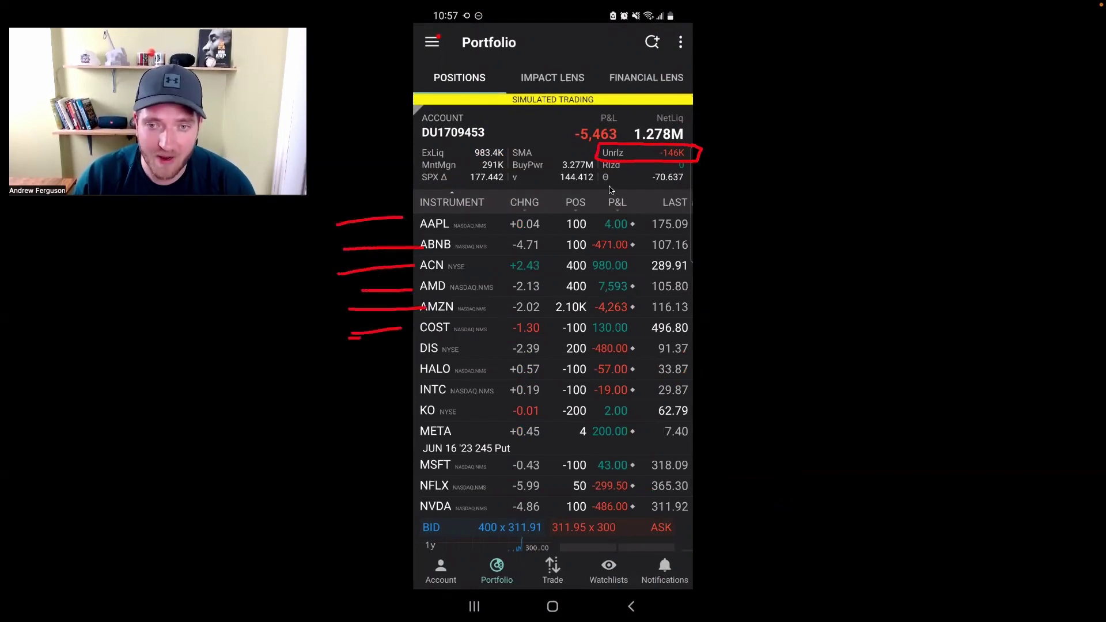
Step: Examine the daily P&L of each position in the portfolio list
mouse_move(635, 190)
left_mouse_down()
mouse_move(592, 192)
mouse_move(586, 452)
mouse_move(635, 450)
mouse_move(636, 205)
left_mouse_up()
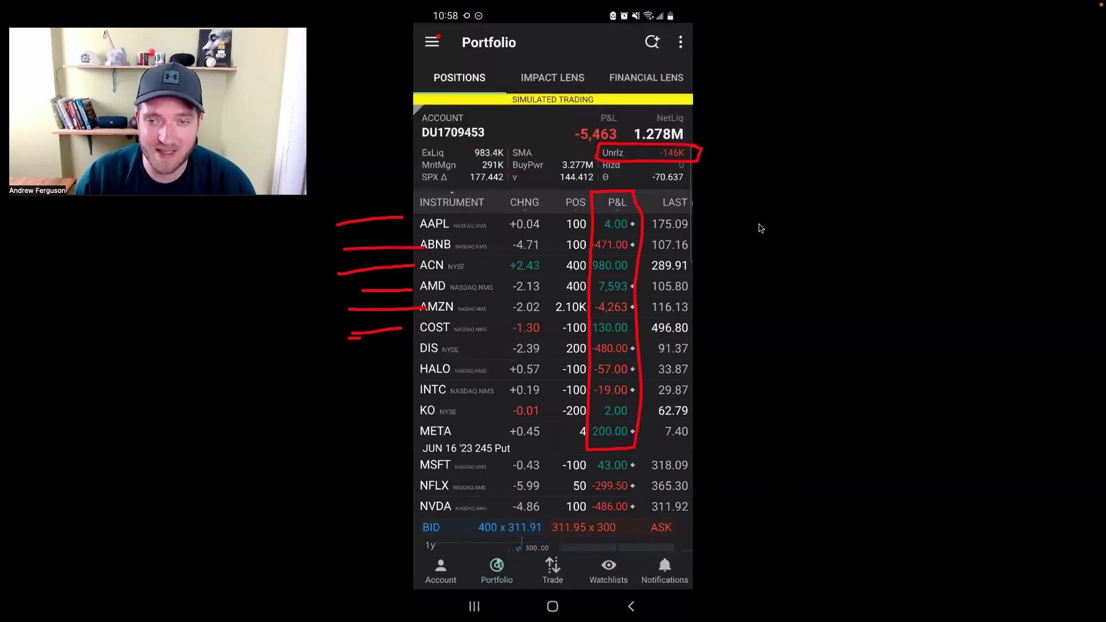
mouse_move(1089, 218)
left_click(1088, 364)
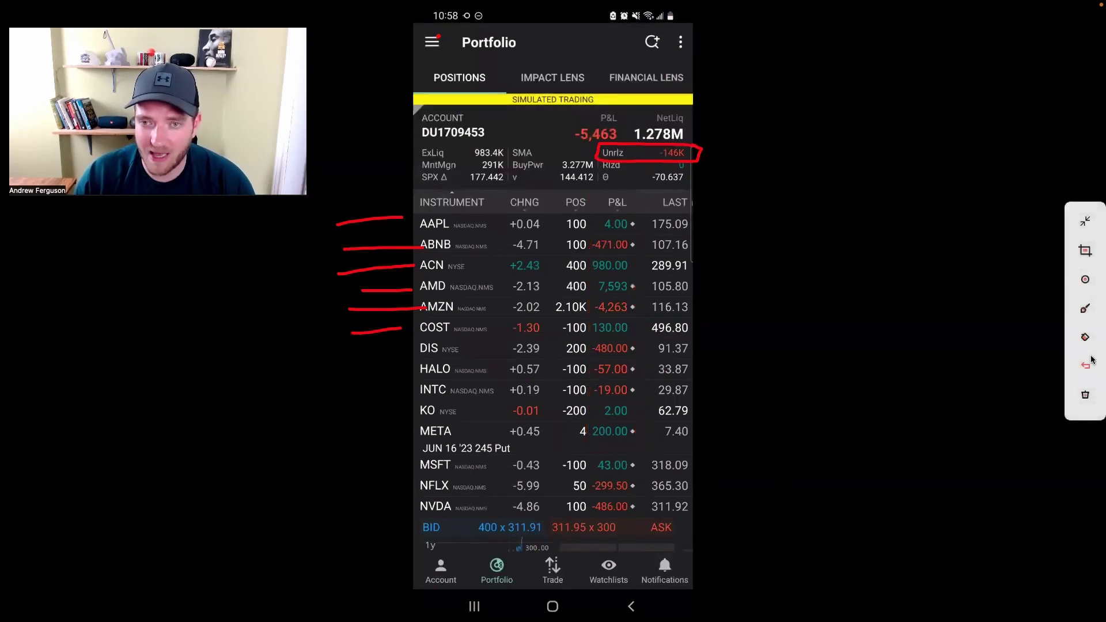
left_click(1089, 363)
left_click(1088, 364)
left_click(1090, 363)
left_click(1090, 362)
left_click(1090, 363)
left_click(1090, 363)
left_click(1090, 362)
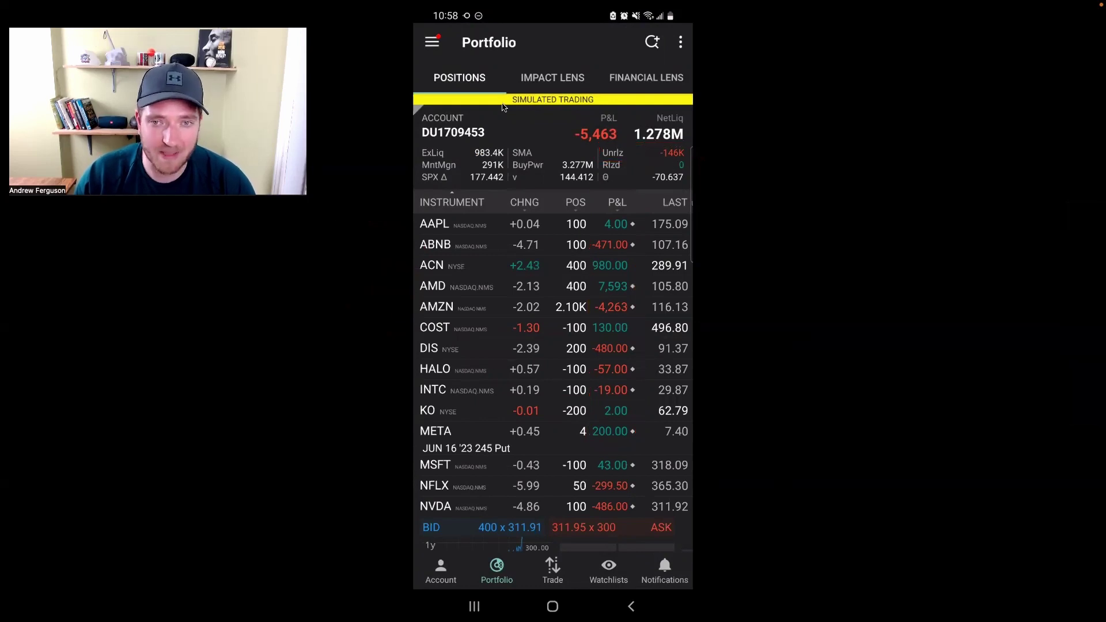
Step: Check the unrealized P&L and unrealized P&L % of the simulated positions, including ABNB, AMZN, DIS and INTC
left_click_drag(503, 107, 622, 107)
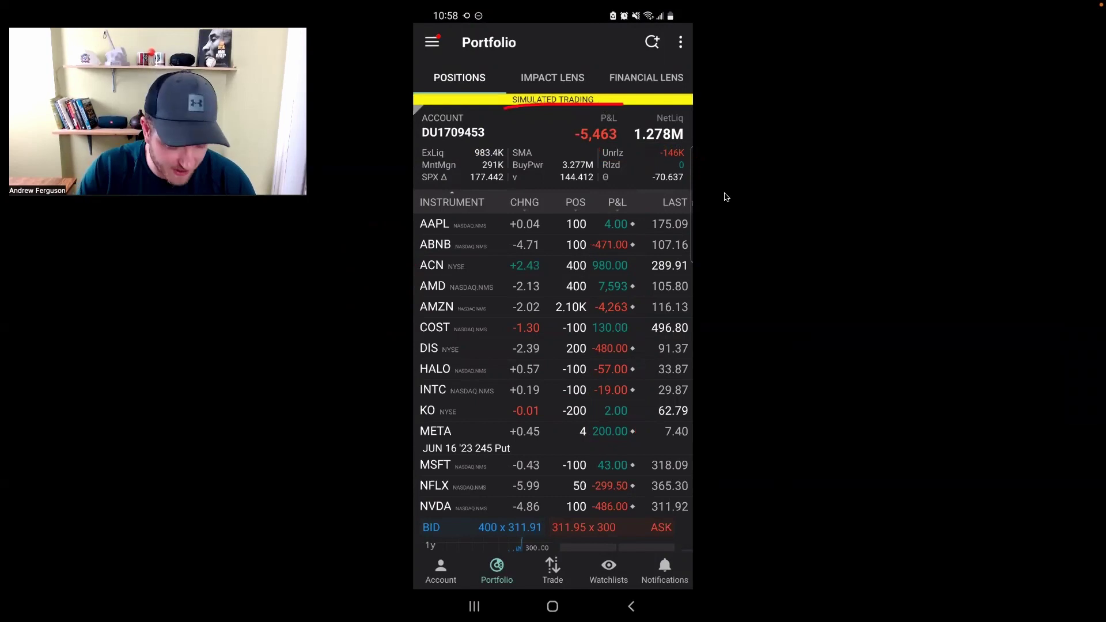
scroll(552, 363, "right", 3)
scroll(593, 362, "right", 3)
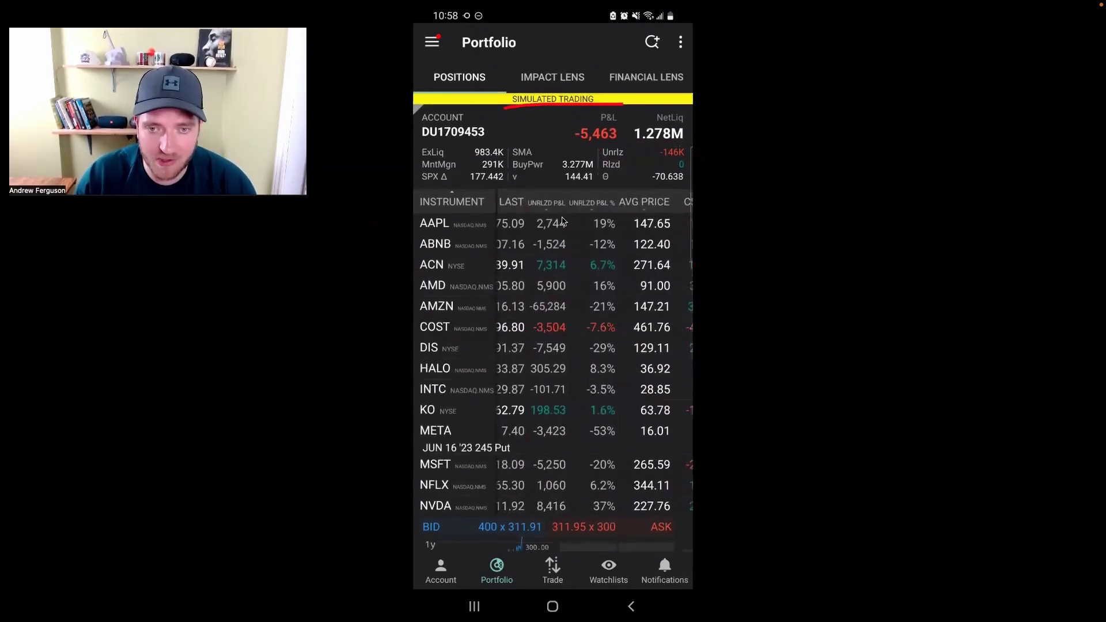
left_click_drag(583, 243, 571, 247)
left_click_drag(598, 309, 570, 310)
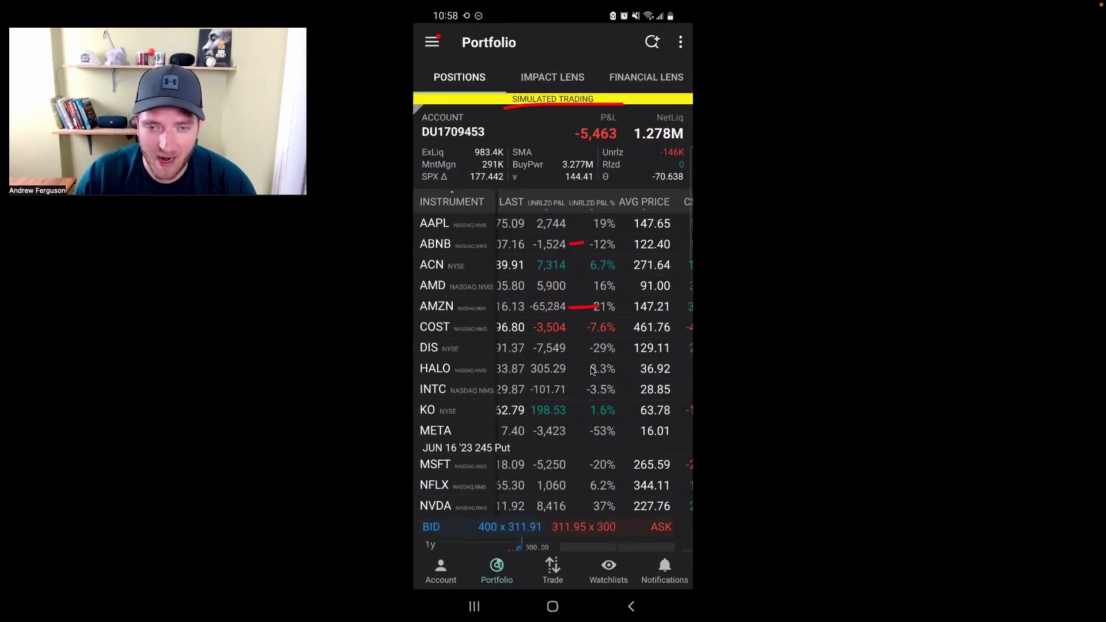
left_click_drag(581, 388, 564, 392)
left_click_drag(583, 347, 563, 351)
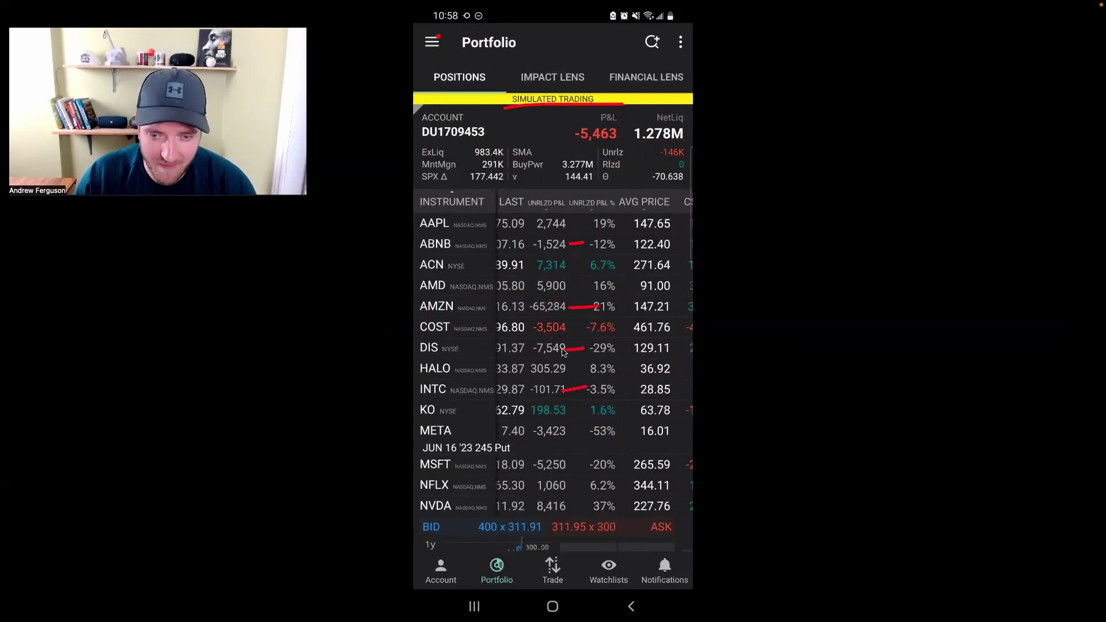
Step: Compare the daily P&L column with the unrealized P&L column across the portfolio positions
mouse_move(568, 198)
left_mouse_down()
mouse_move(525, 197)
mouse_move(525, 220)
left_mouse_up()
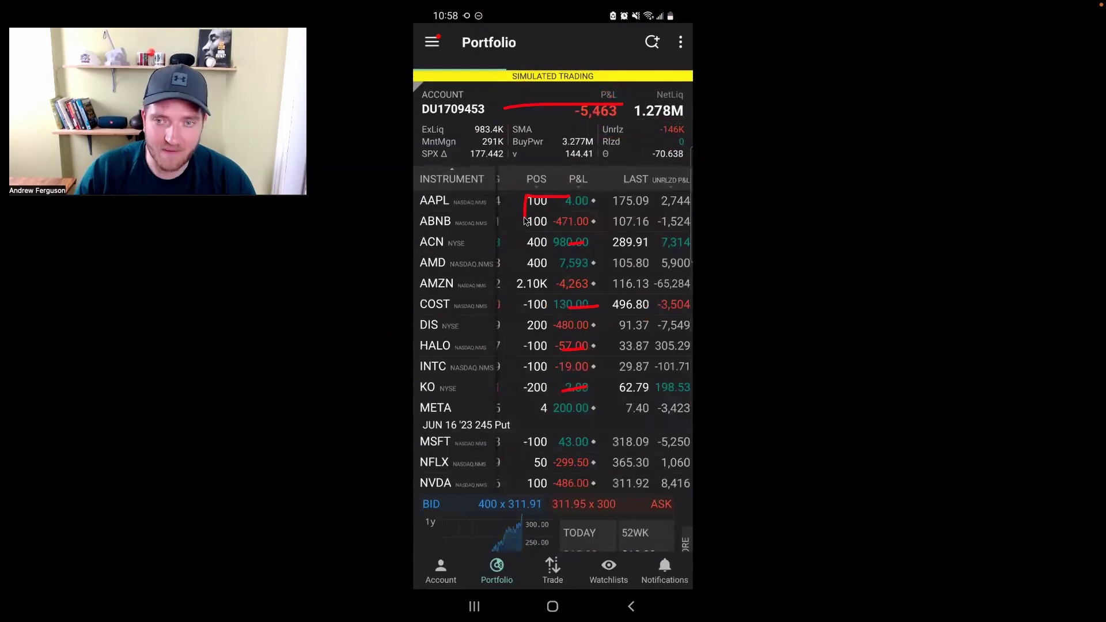
left_click_drag(550, 156, 578, 170)
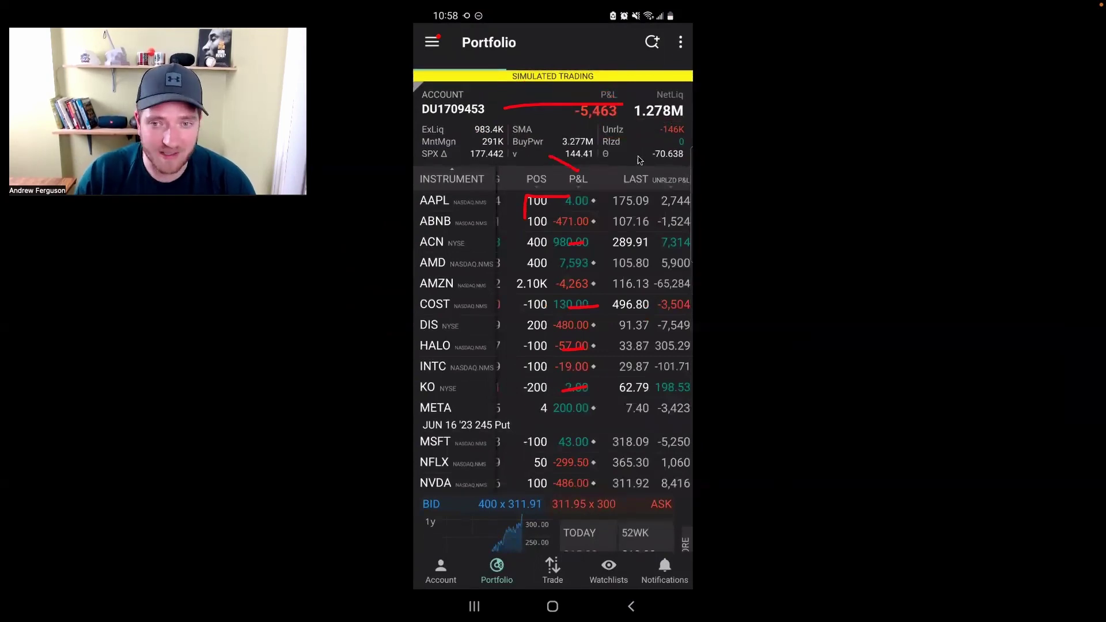
left_click_drag(678, 180, 738, 146)
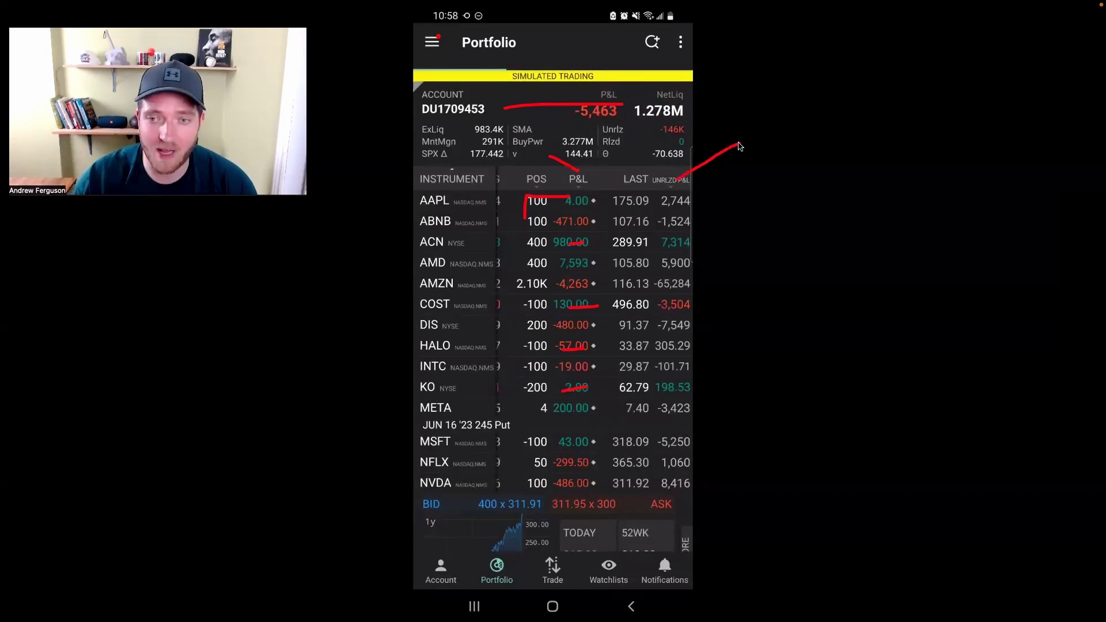
mouse_move(731, 155)
left_mouse_down()
mouse_move(652, 155)
mouse_move(646, 368)
mouse_move(722, 429)
mouse_move(709, 141)
left_mouse_up()
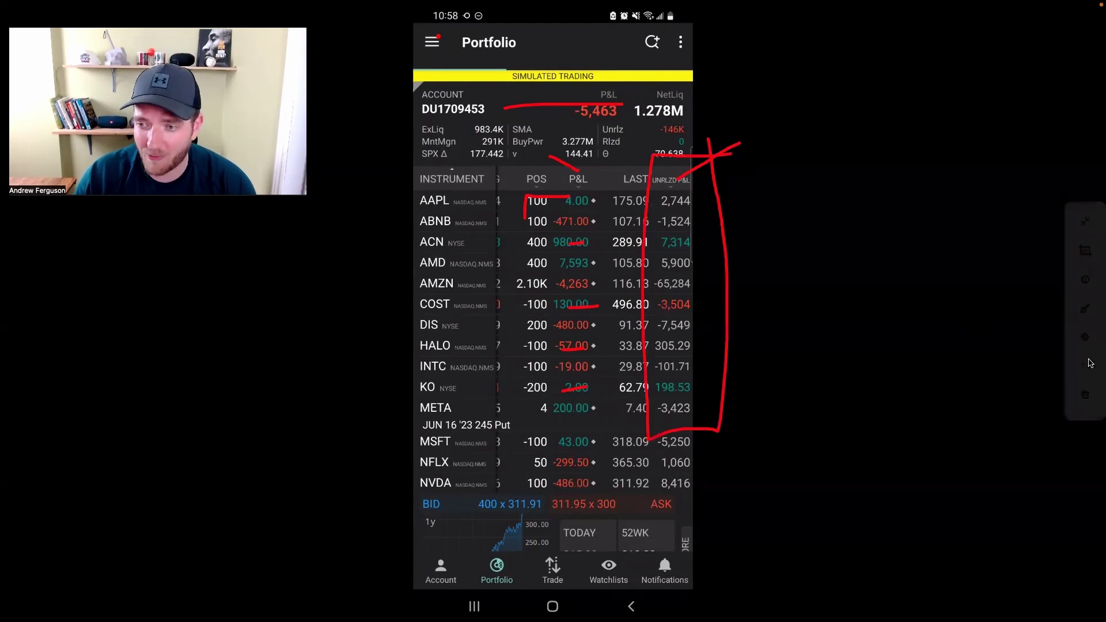
left_click(1085, 365)
left_click(1085, 365)
left_click(1084, 365)
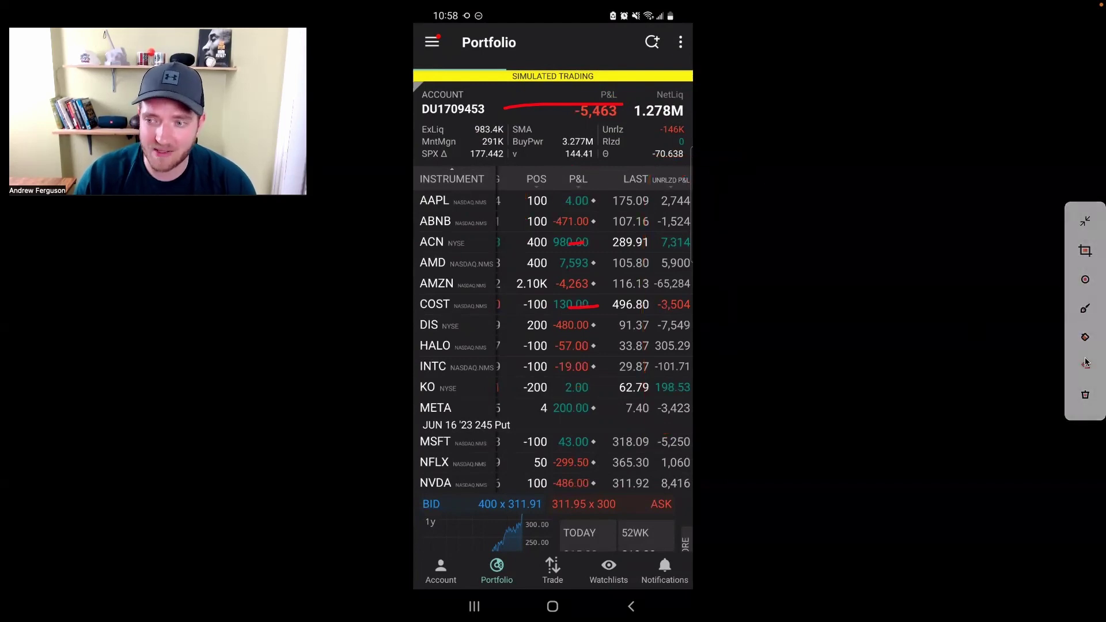
left_click(1084, 365)
left_click(1084, 365)
Step: Open the portfolio's column management and deselect the Unrealized P&L and Unrealized P&L % columns
mouse_move(847, 81)
left_mouse_down()
mouse_move(699, 46)
mouse_move(717, 56)
left_mouse_up()
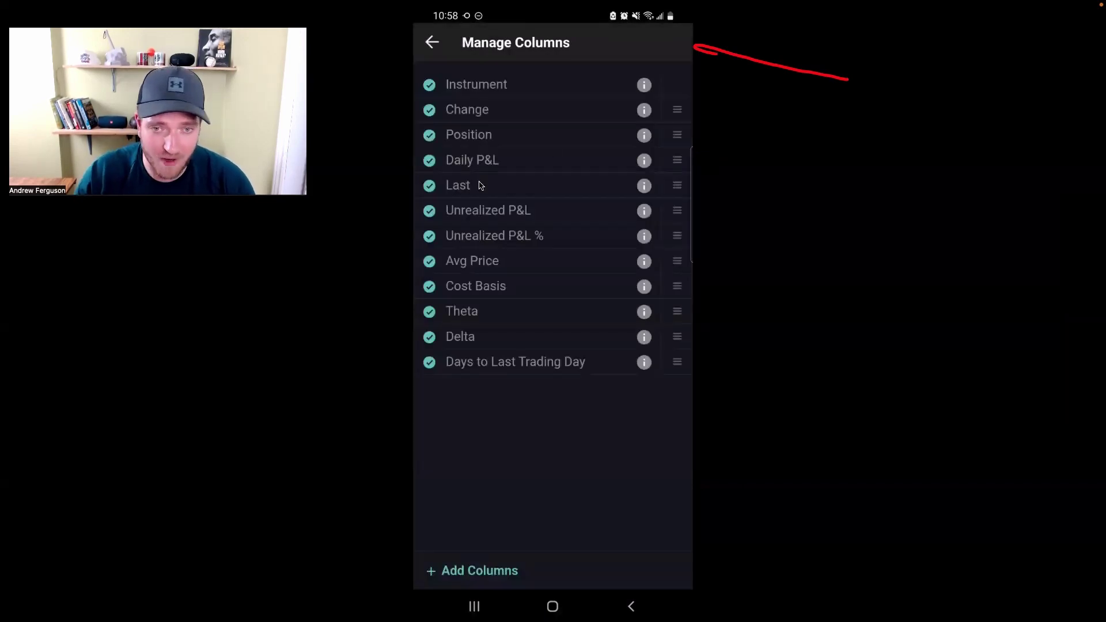
mouse_move(383, 211)
left_mouse_down()
mouse_move(423, 214)
mouse_move(408, 228)
left_mouse_up()
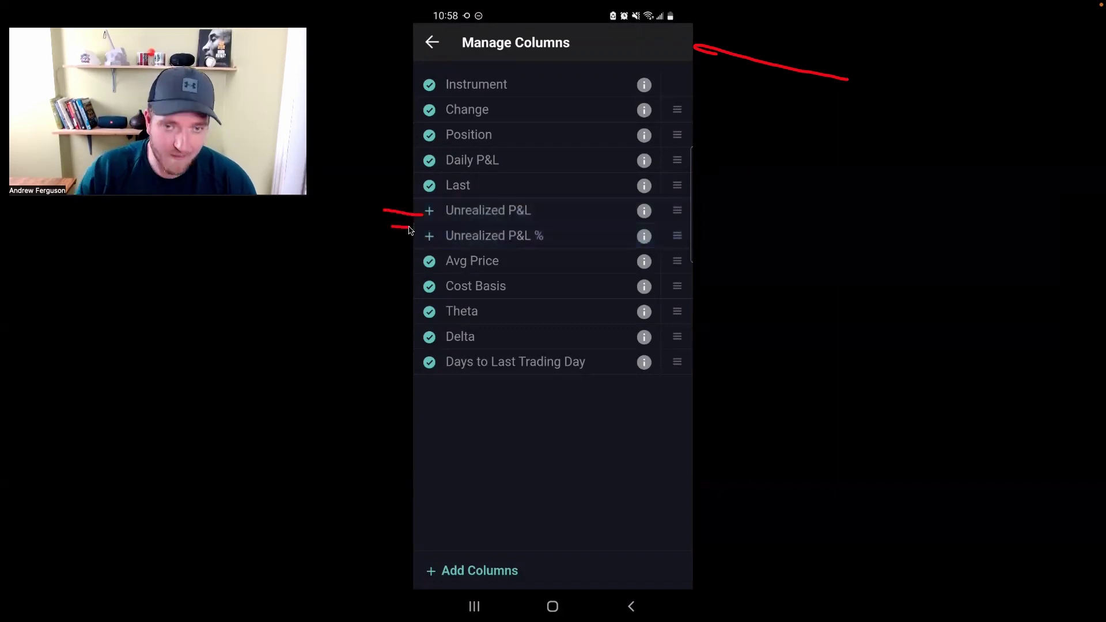
Step: Search all available portfolio columns for "P&l", look through the matches, and return to the column categories
left_click_drag(794, 374, 564, 517)
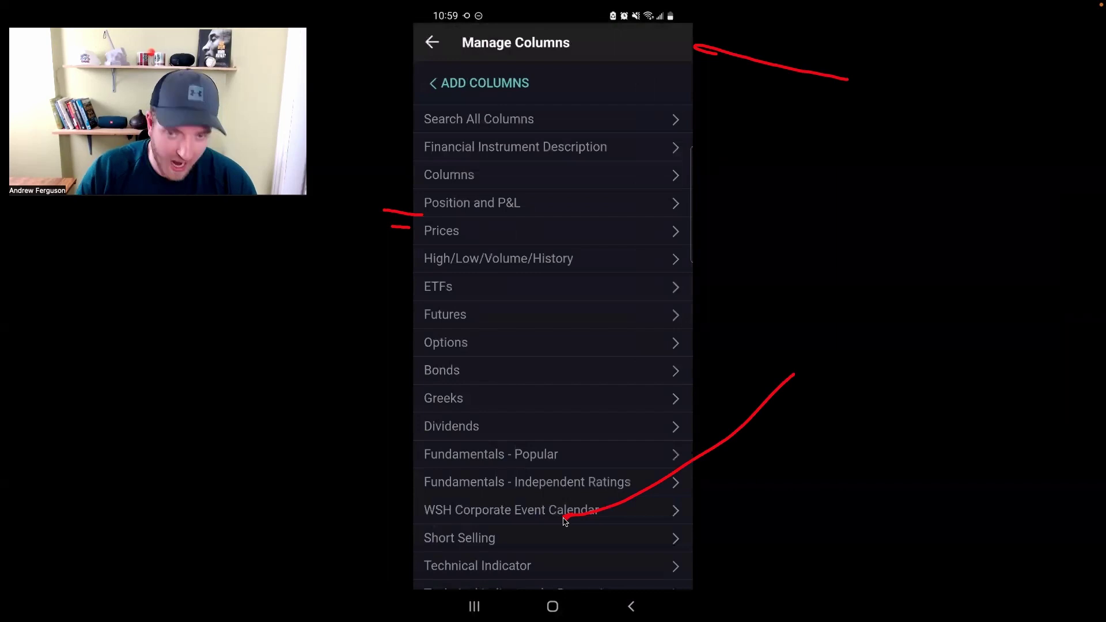
mouse_move(545, 107)
left_mouse_down()
mouse_move(407, 115)
mouse_move(557, 137)
mouse_move(541, 111)
left_mouse_up()
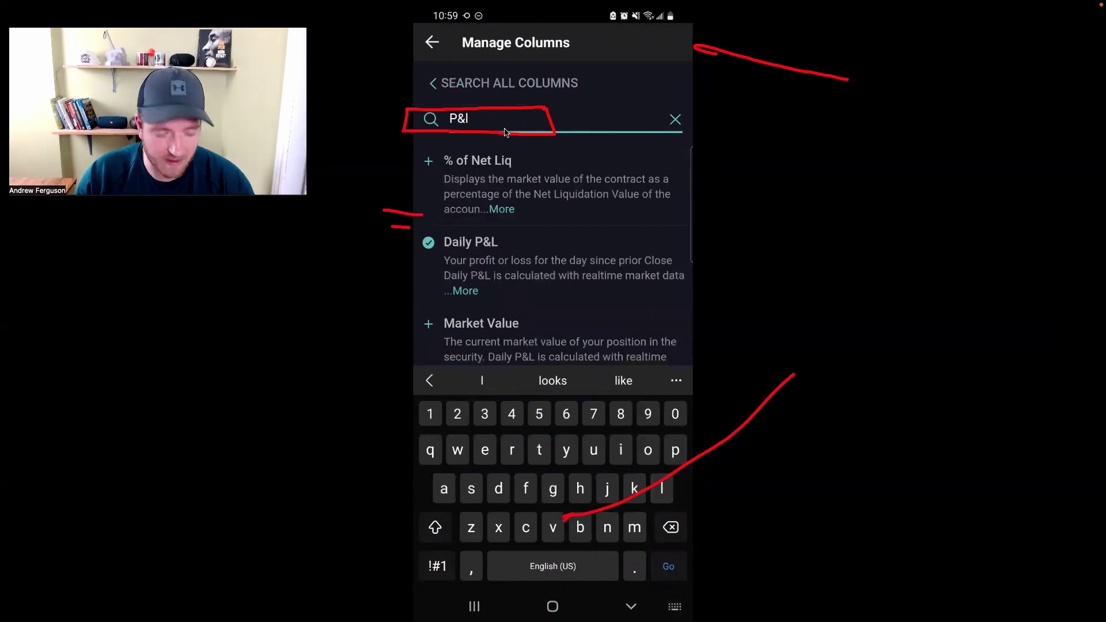
scroll(518, 184, "down", 5)
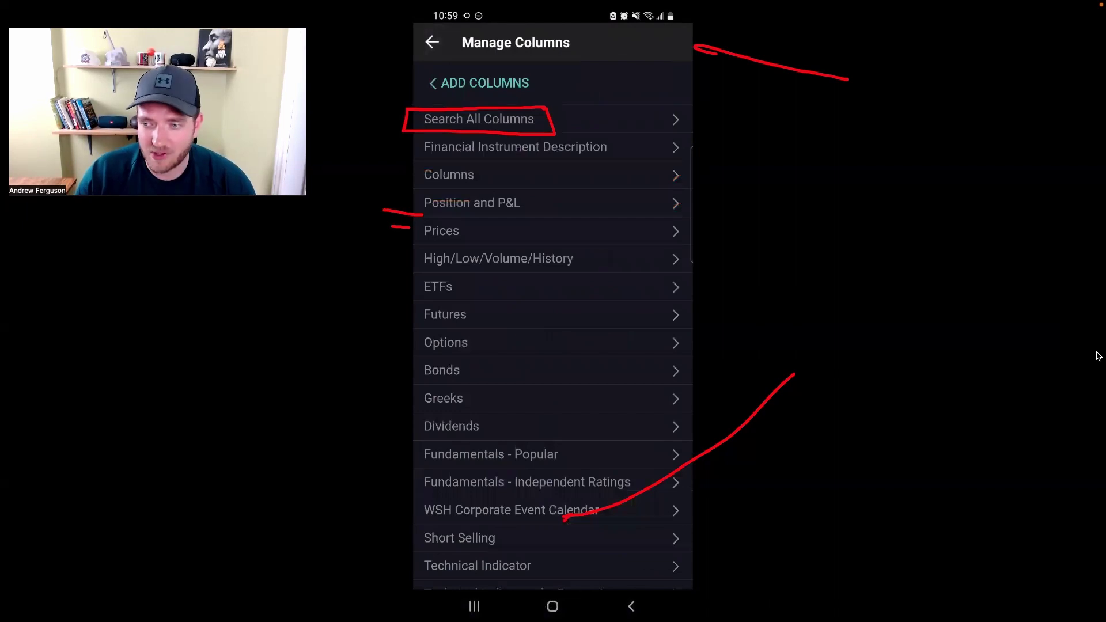
left_click(1085, 369)
left_click(1086, 368)
left_click(1086, 369)
left_click(1086, 369)
left_click(1086, 368)
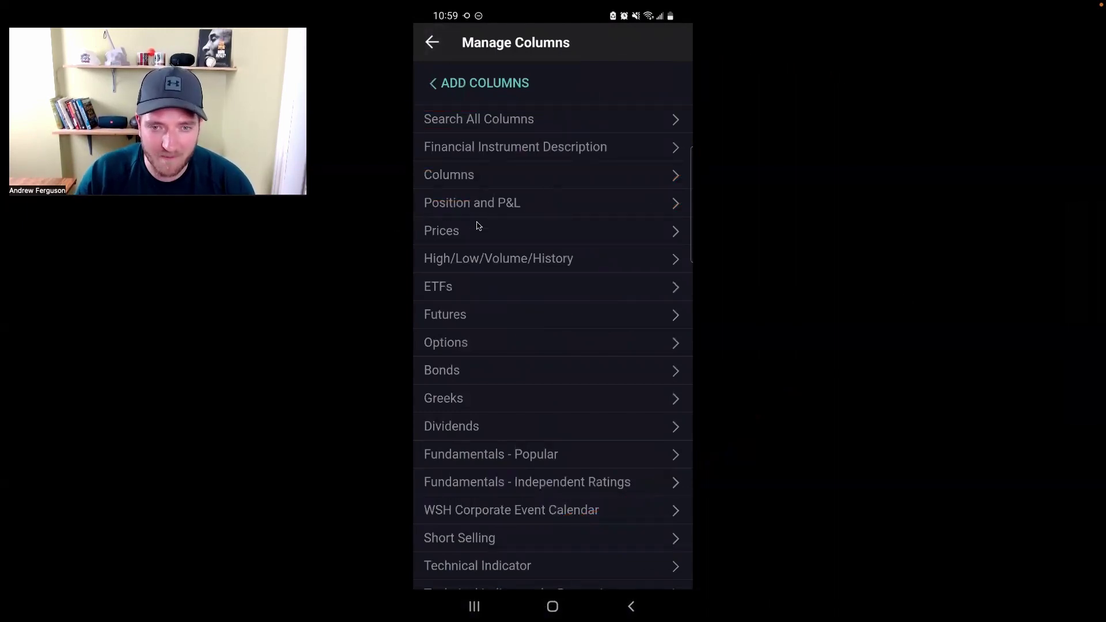
Step: Re-enable the Unrealized P&L and Unrealized P&L % columns and place both directly after Position in the portfolio list
left_click_drag(380, 209, 426, 204)
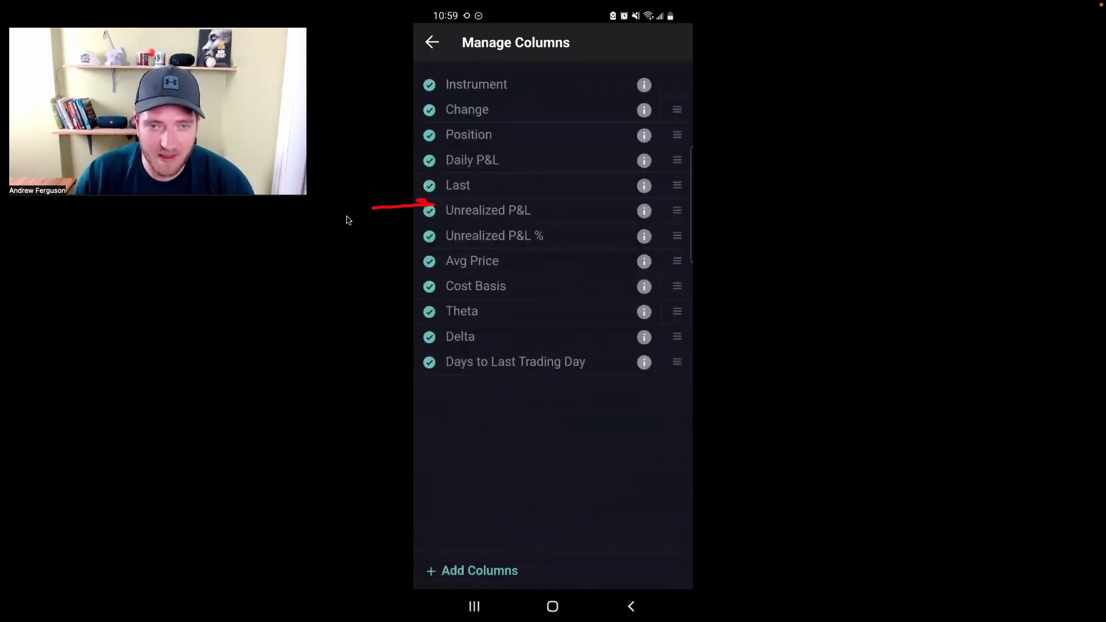
mouse_move(346, 218)
left_mouse_down()
mouse_move(406, 217)
mouse_move(406, 236)
left_mouse_up()
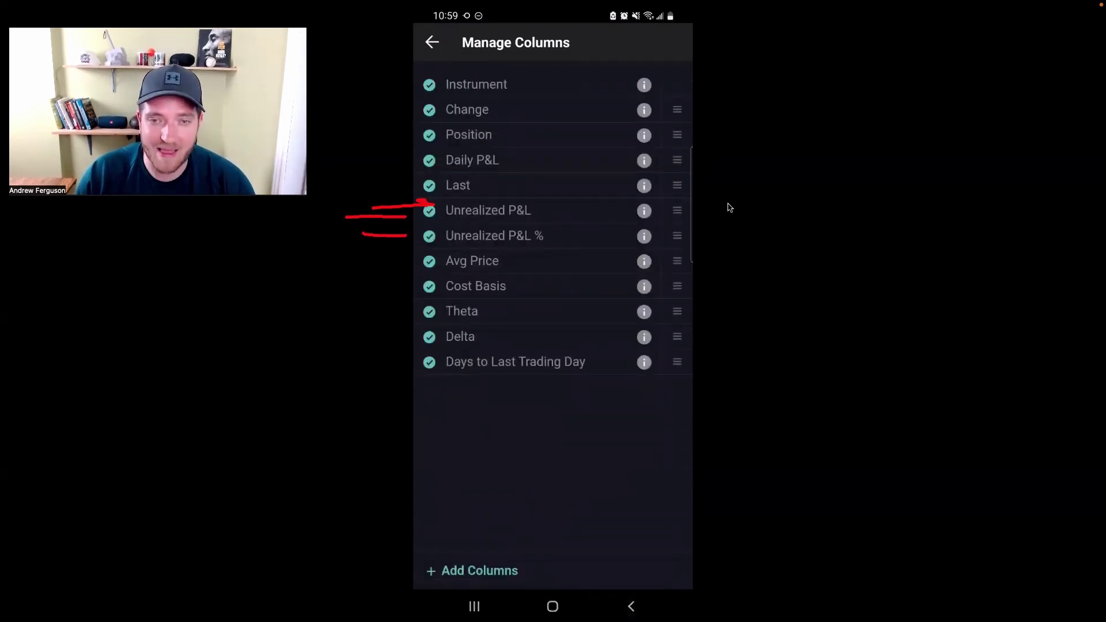
left_click_drag(734, 205, 686, 214)
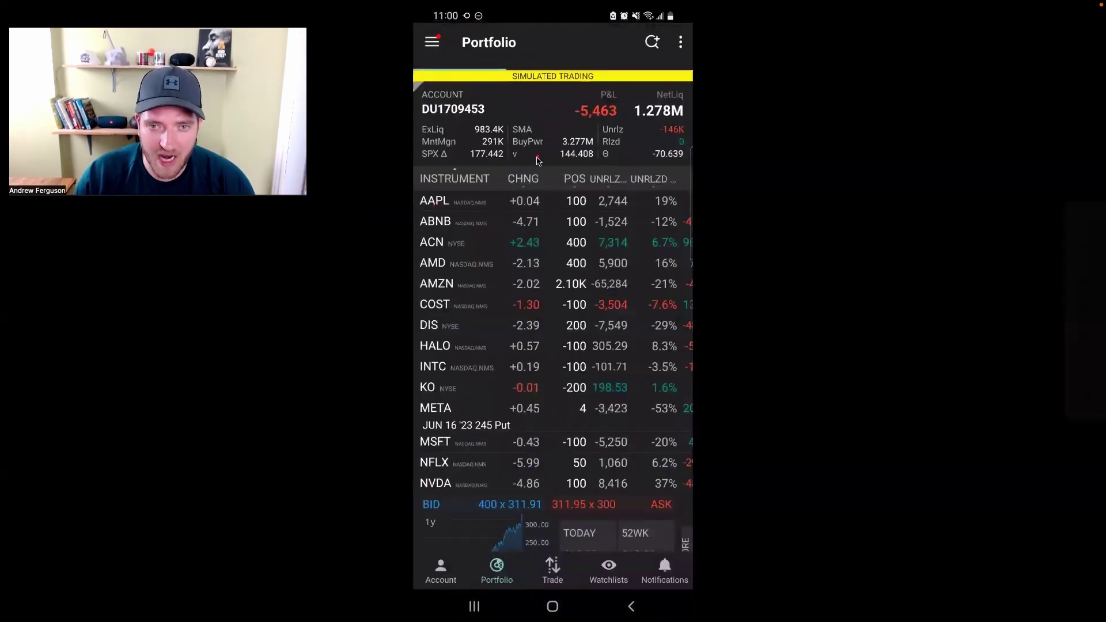
left_click_drag(538, 155, 529, 180)
mouse_move(586, 153)
left_mouse_down()
mouse_move(575, 170)
mouse_move(615, 154)
mouse_move(602, 177)
left_mouse_up()
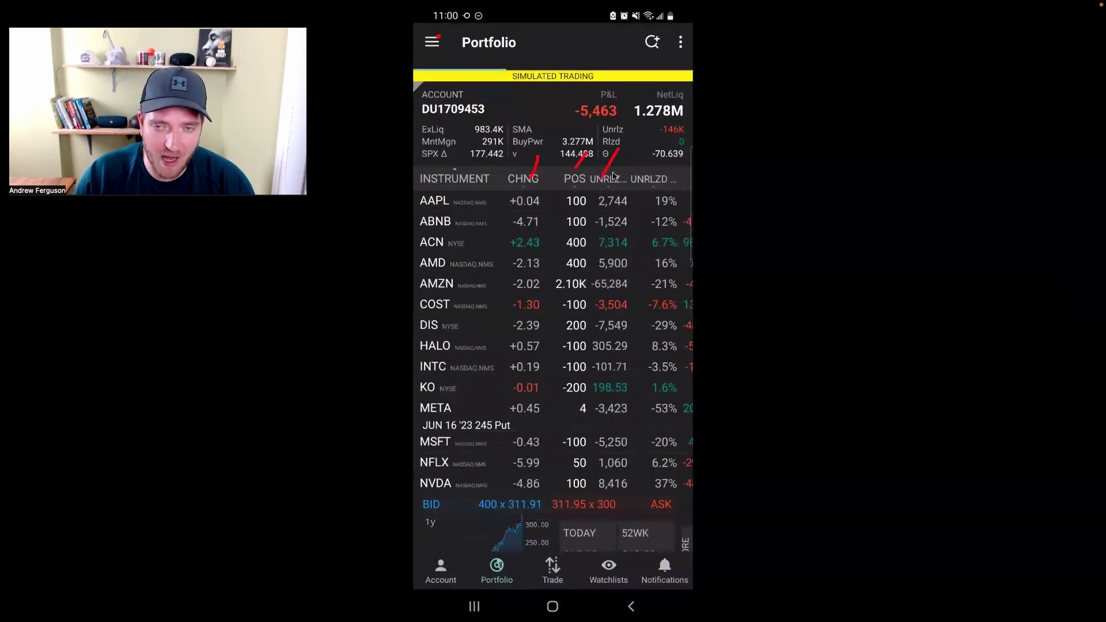
Step: Review the portfolio's unrealized P&L columns, then open the NFLX position's details and check its unrealized P&L
left_click_drag(674, 144, 660, 173)
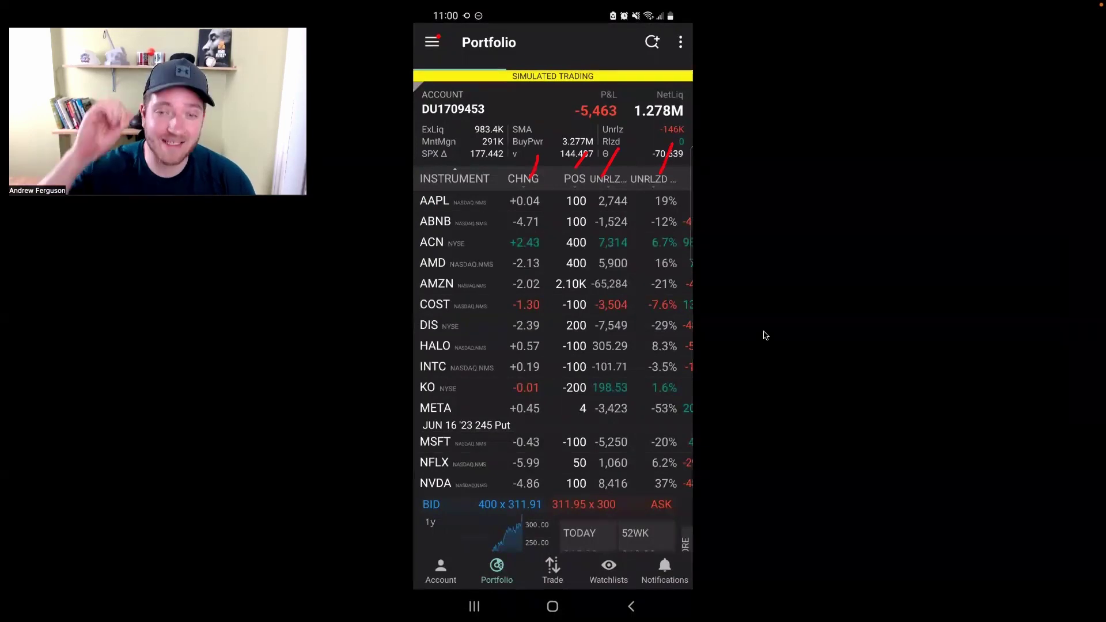
mouse_move(1097, 302)
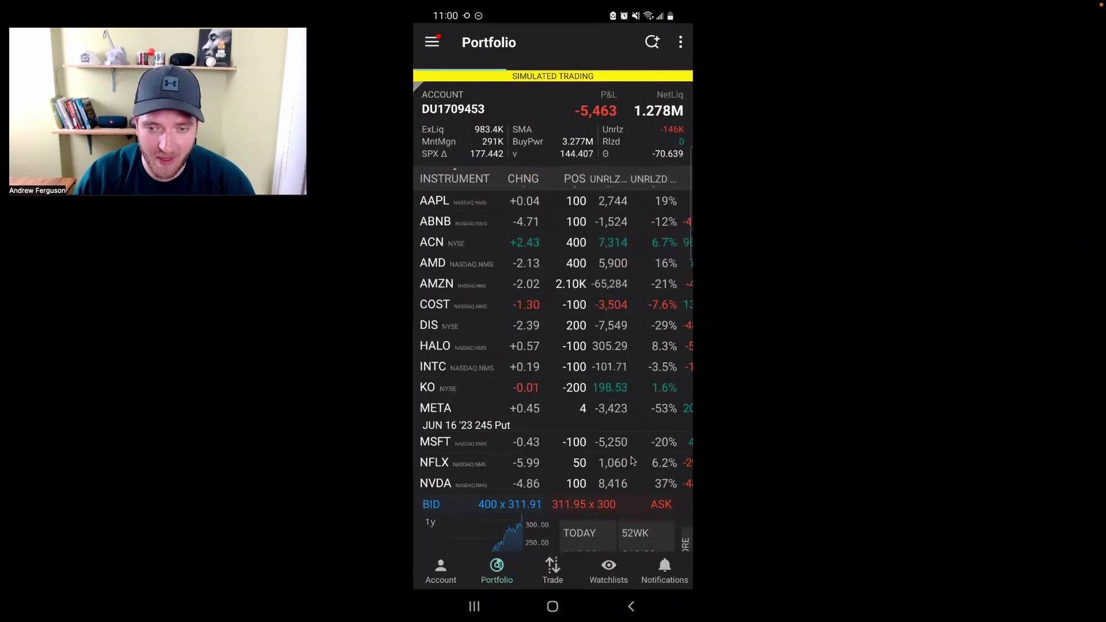
mouse_move(633, 460)
left_mouse_down()
mouse_move(593, 461)
mouse_move(610, 475)
mouse_move(637, 466)
left_mouse_up()
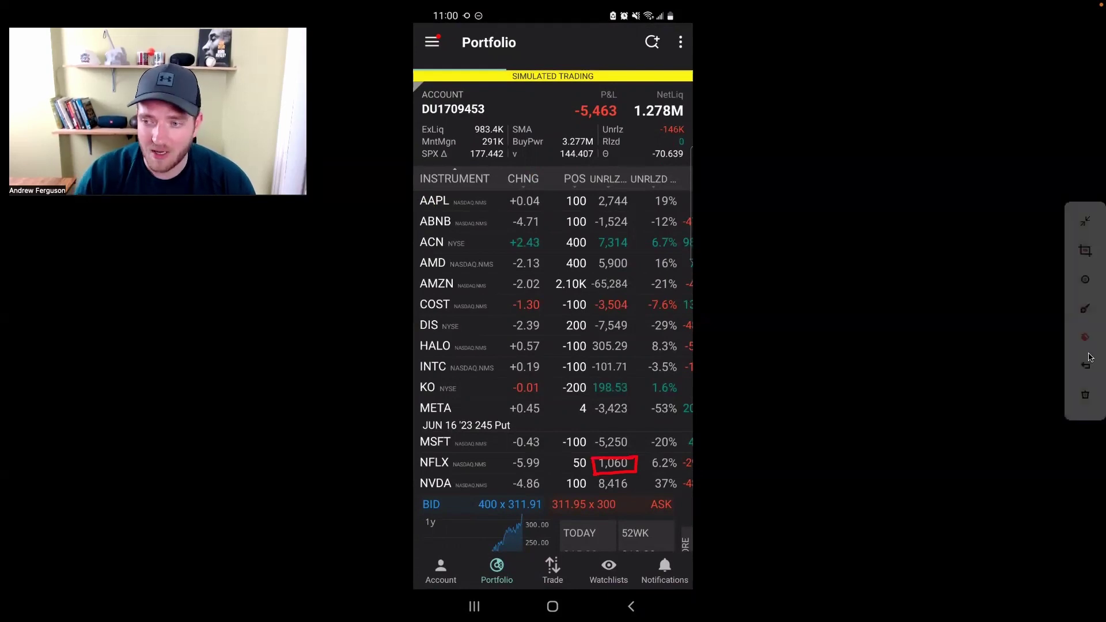
left_click(1084, 369)
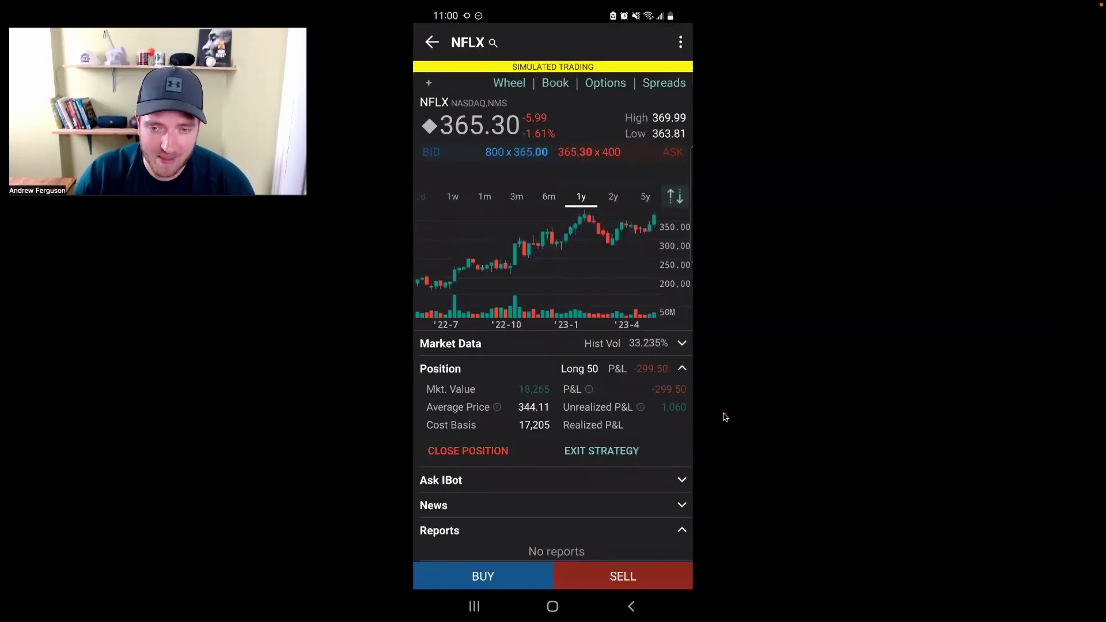
left_click_drag(727, 414, 613, 415)
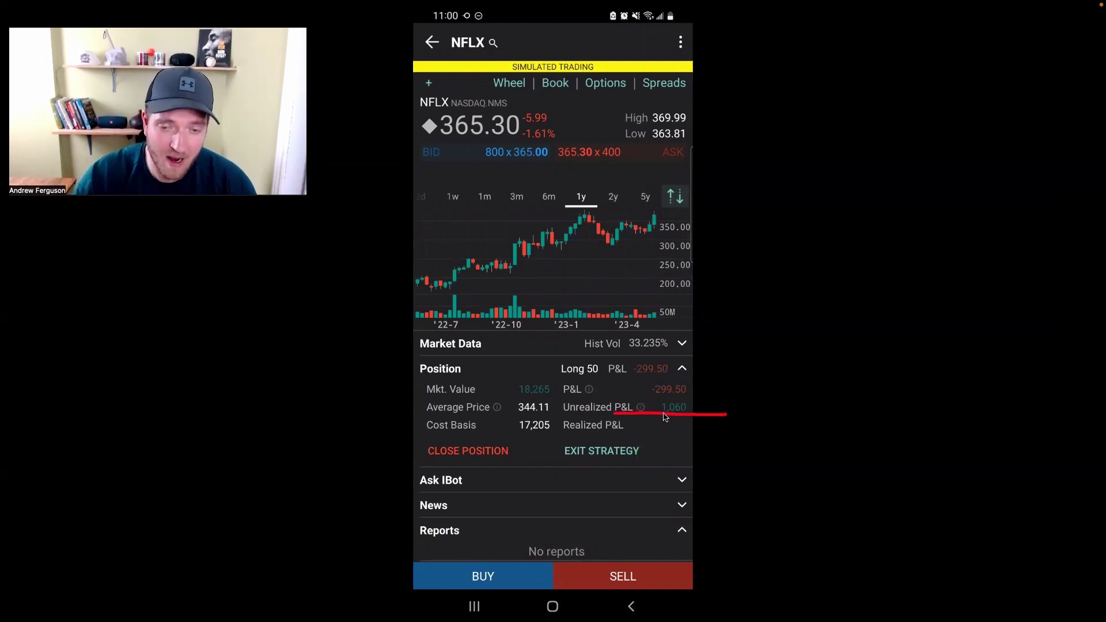
Step: Start closing the NFLX position and review the sell order's quantity, order type, limit price, time-in-force and bracket option
mouse_move(486, 439)
left_mouse_down()
mouse_move(417, 463)
mouse_move(524, 441)
mouse_move(472, 443)
left_mouse_up()
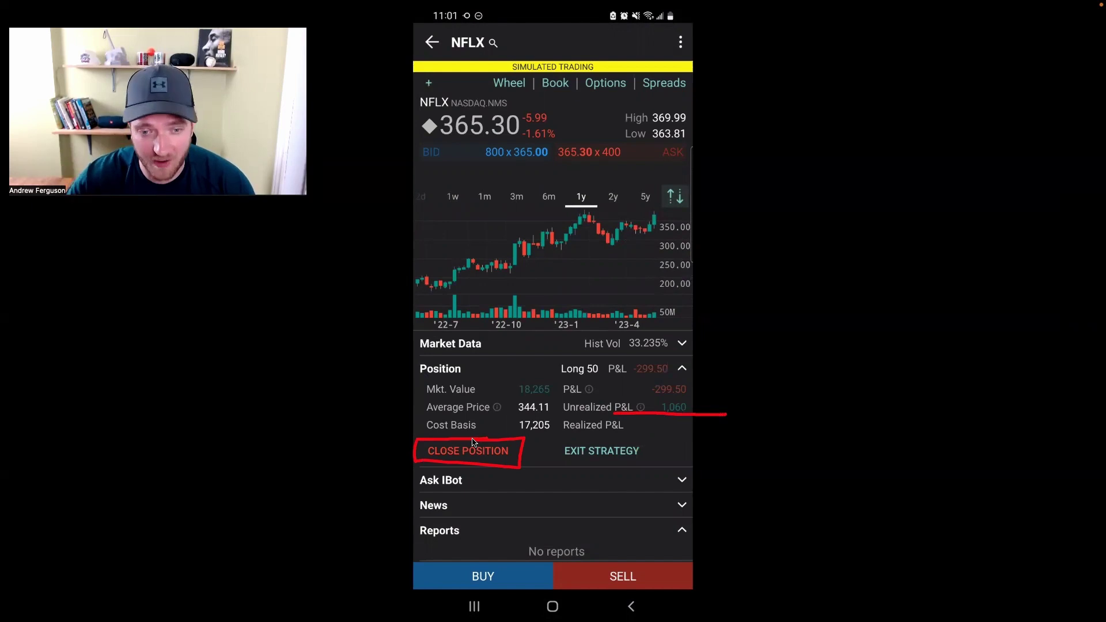
left_click(473, 444)
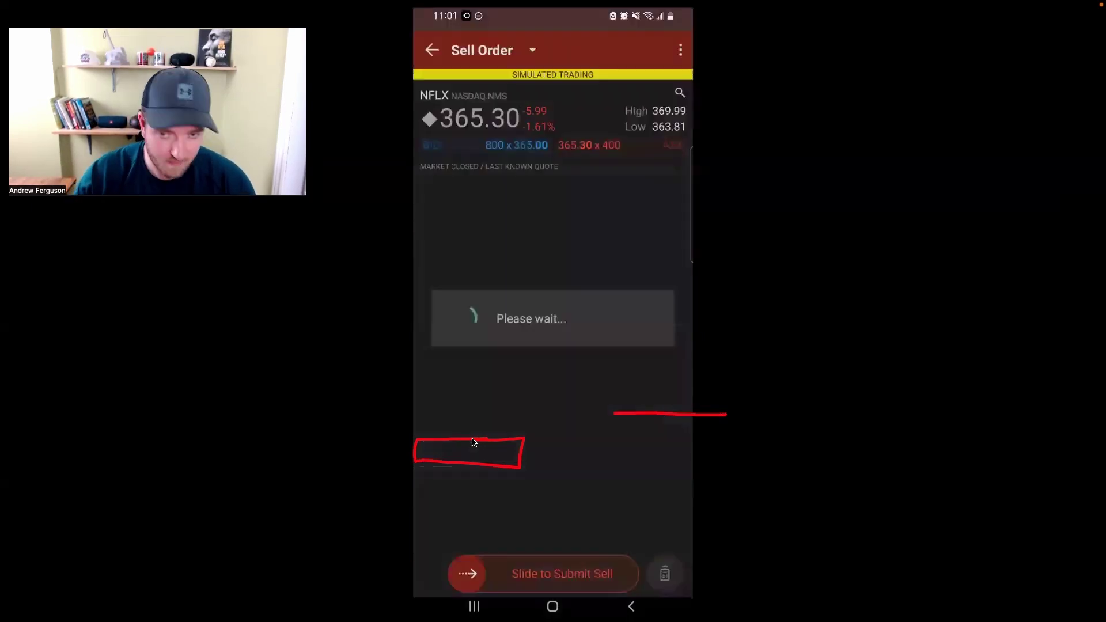
mouse_move(554, 202)
left_mouse_down()
mouse_move(521, 240)
mouse_move(556, 207)
mouse_move(545, 203)
left_mouse_up()
left_click_drag(567, 262, 627, 263)
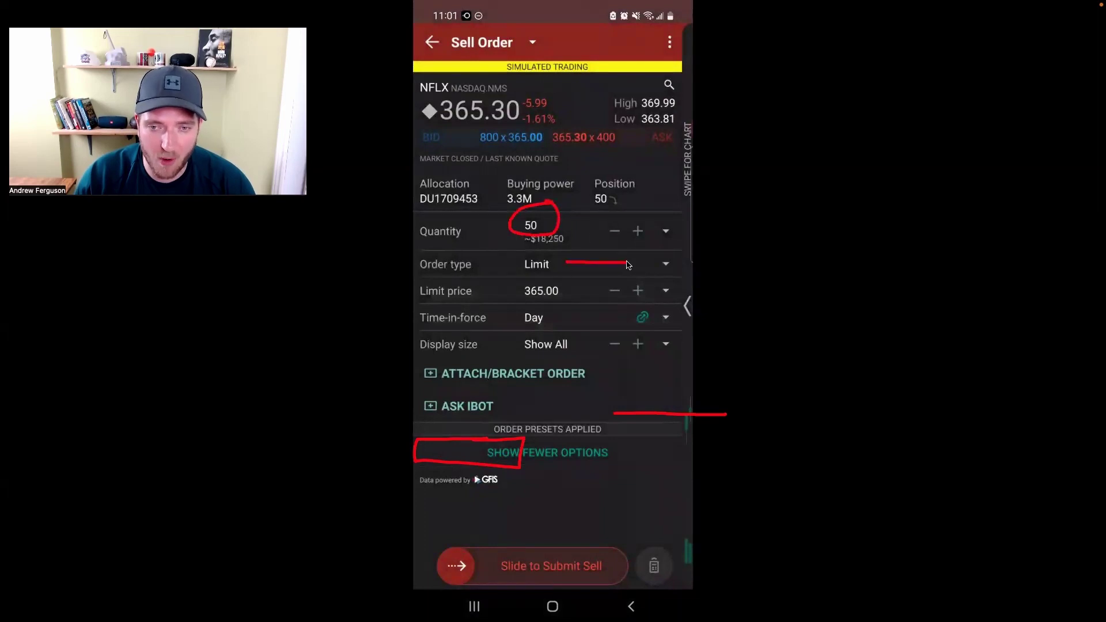
mouse_move(566, 291)
left_mouse_down()
mouse_move(602, 289)
mouse_move(599, 316)
left_mouse_up()
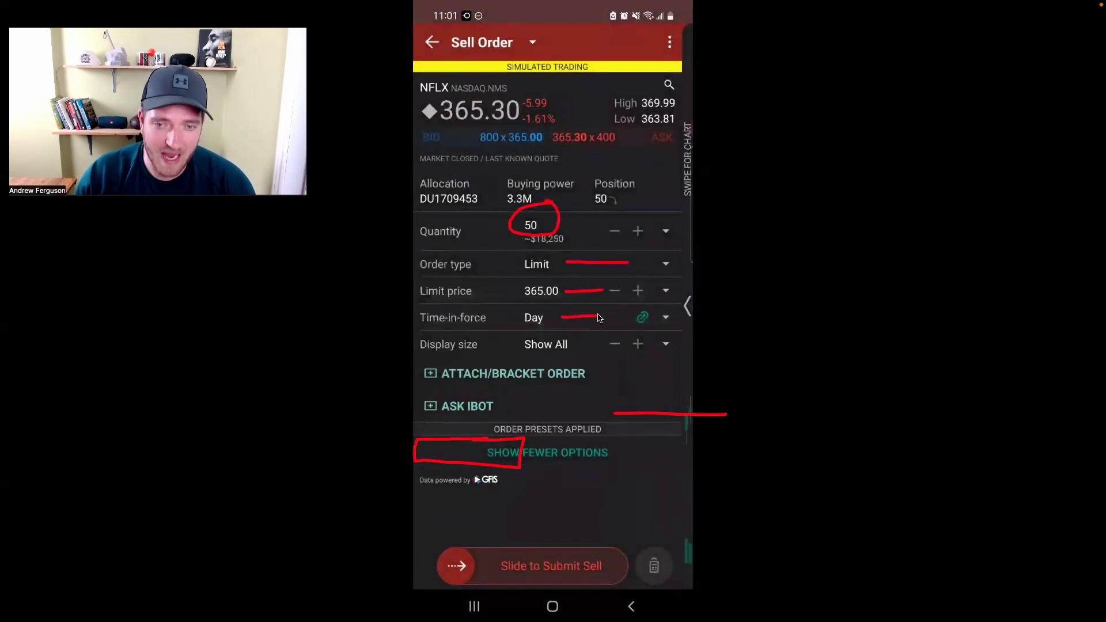
mouse_move(501, 358)
left_mouse_down()
mouse_move(439, 383)
mouse_move(420, 427)
left_mouse_up()
left_click(1083, 363)
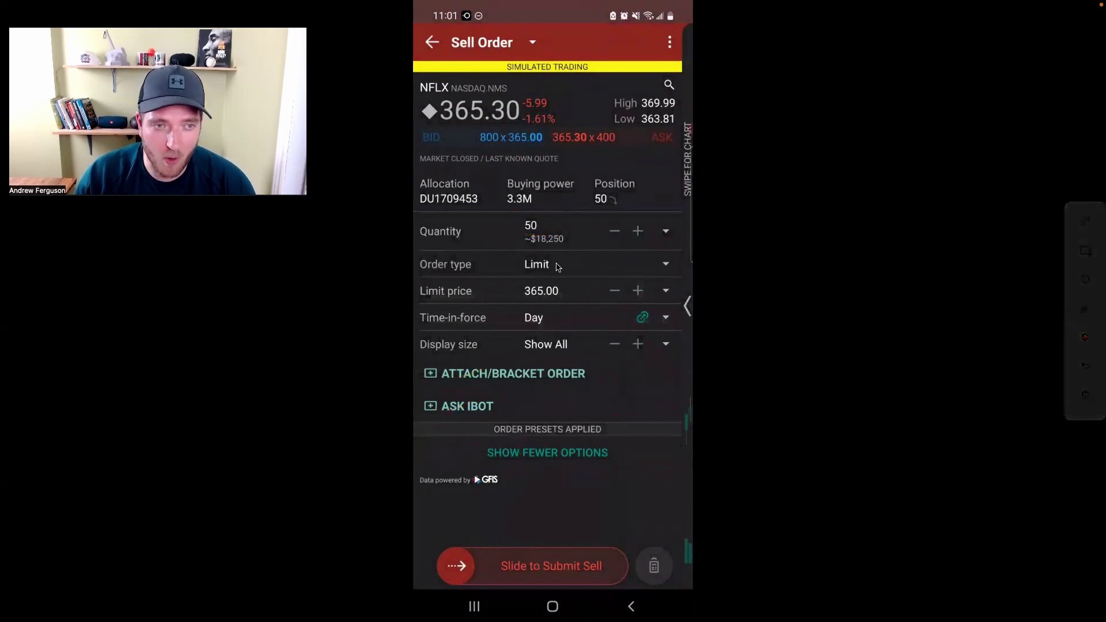
Step: Change the NFLX sell order's type to Market, submit it for 50 shares, and return to the position's details
left_click_drag(778, 262, 699, 273)
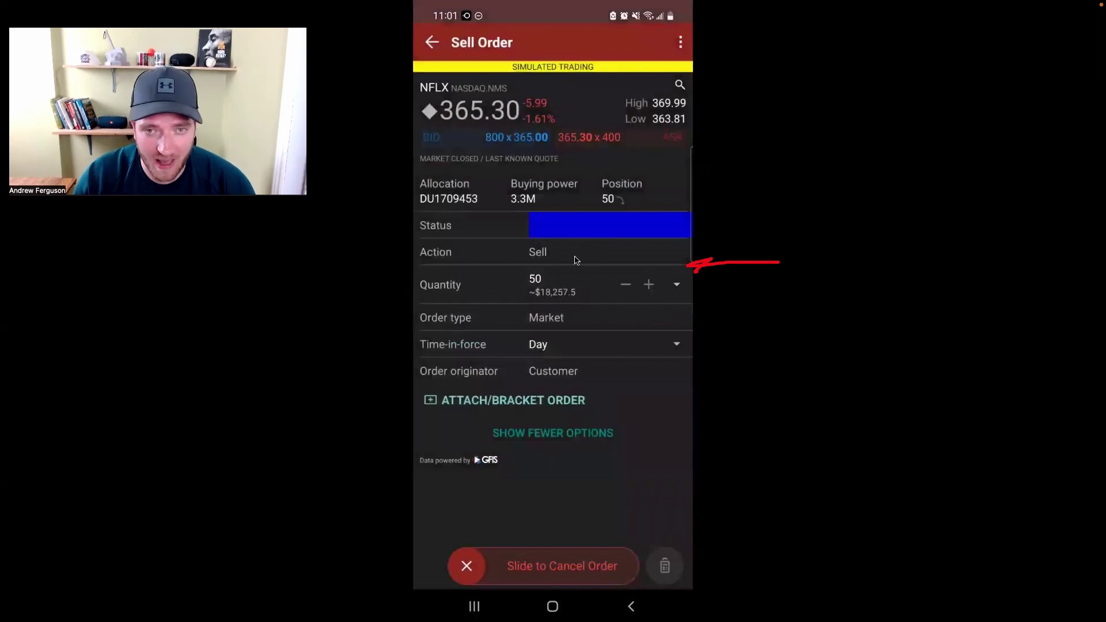
left_click_drag(435, 128, 502, 127)
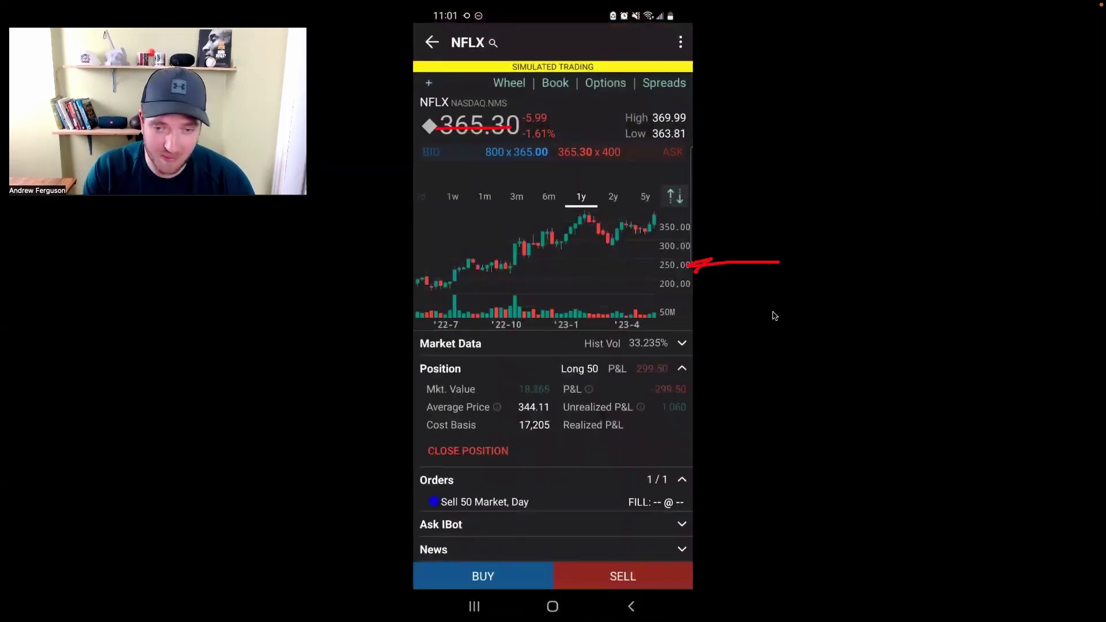
mouse_move(527, 441)
left_mouse_down()
mouse_move(415, 465)
mouse_move(556, 455)
mouse_move(522, 443)
left_mouse_up()
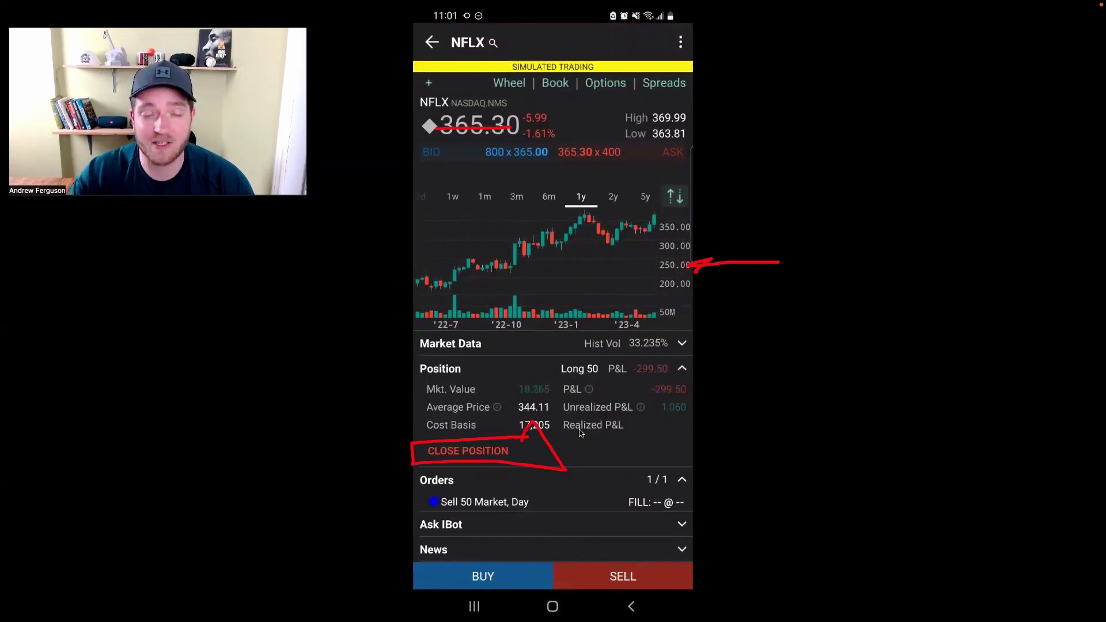